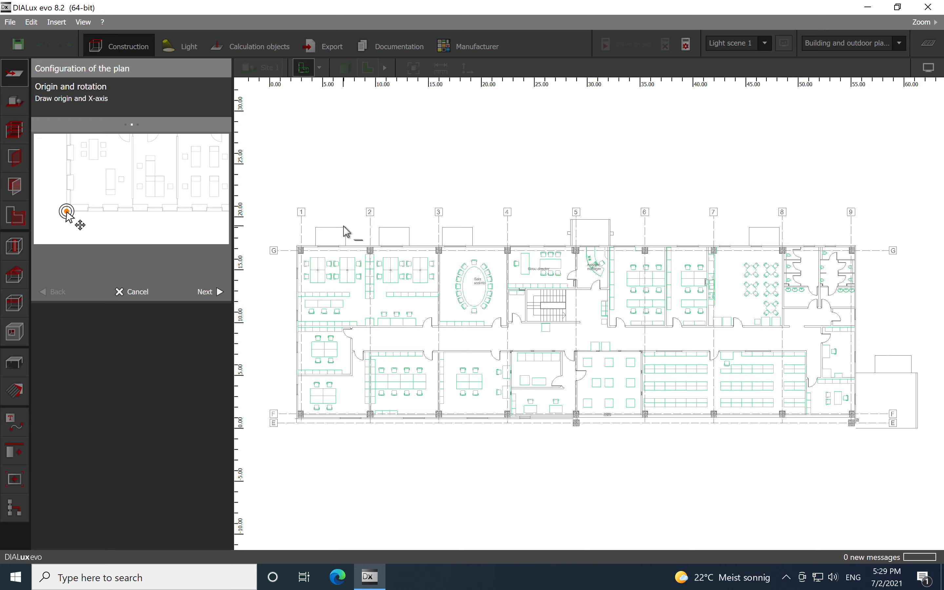
- Set the plan's origin at the lower-left building corner and draw the X-axis along the bottom wall
{"action": "scroll", "coordinate": [273, 444], "scroll_direction": "up", "scroll_amount": 1}
{"action": "scroll", "coordinate": [272, 440], "scroll_direction": "up", "scroll_amount": 10}
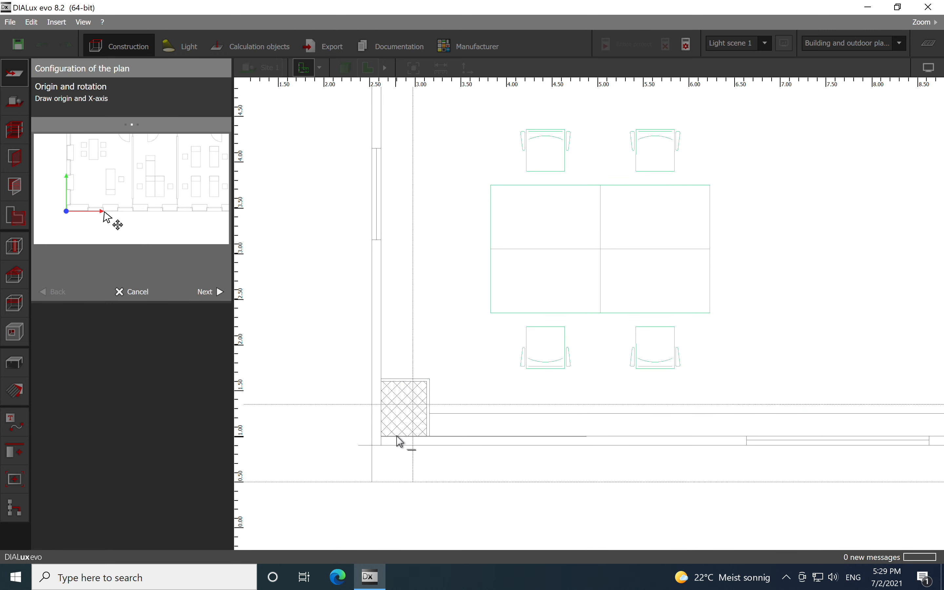
{"action": "left_click", "coordinate": [381, 436]}
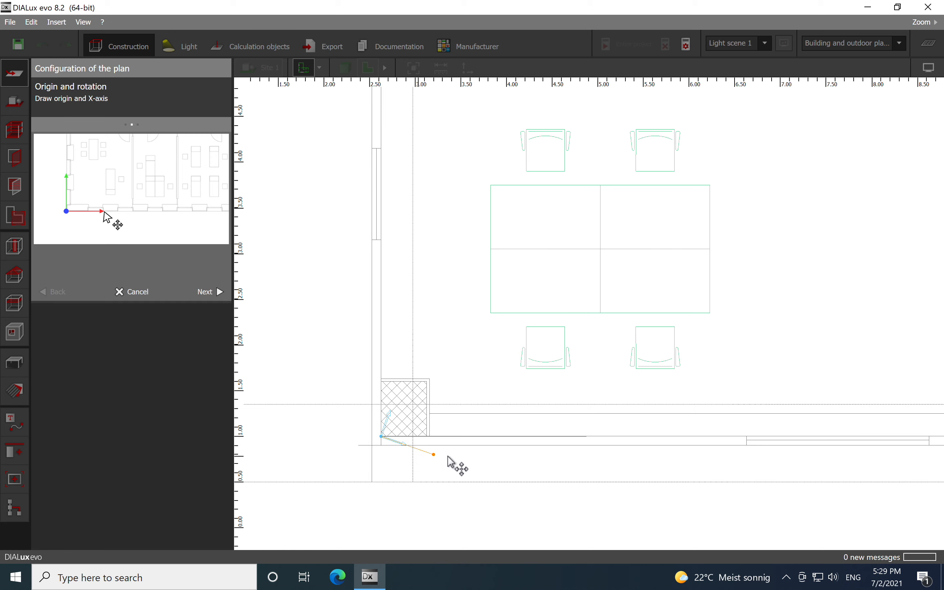
{"action": "left_click", "coordinate": [524, 437]}
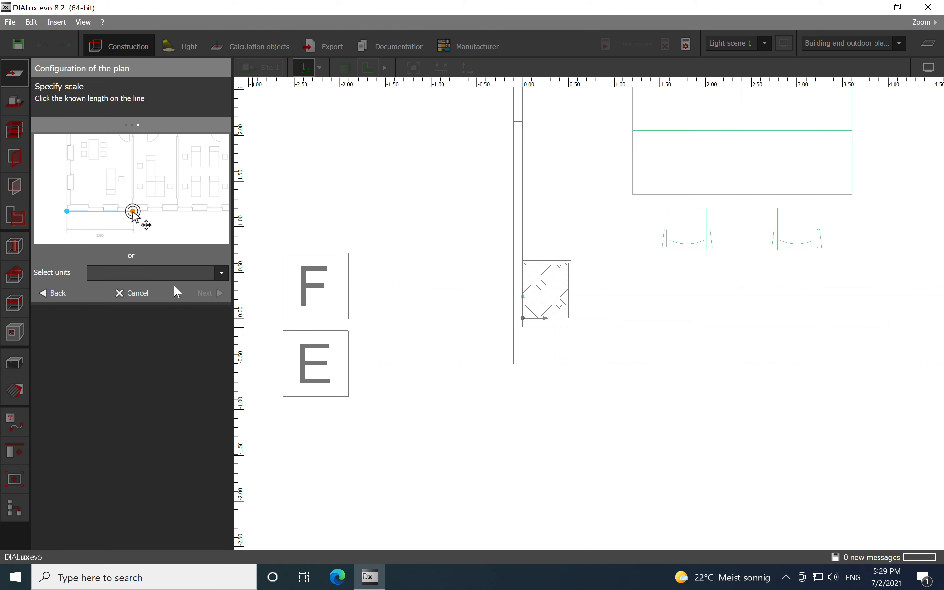
- Set the plan's units to Millimetres
{"action": "left_click", "coordinate": [220, 272]}
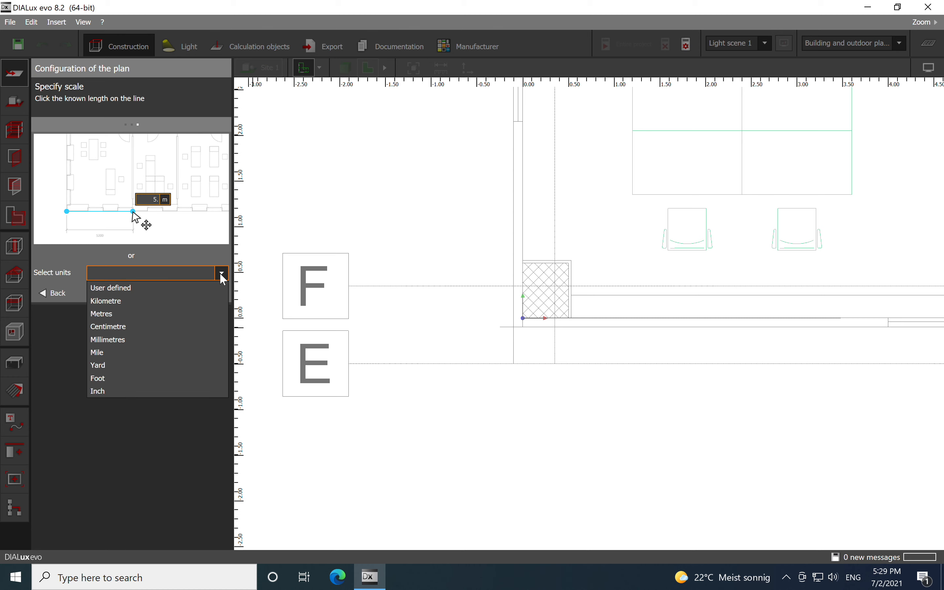
{"action": "left_click", "coordinate": [156, 339]}
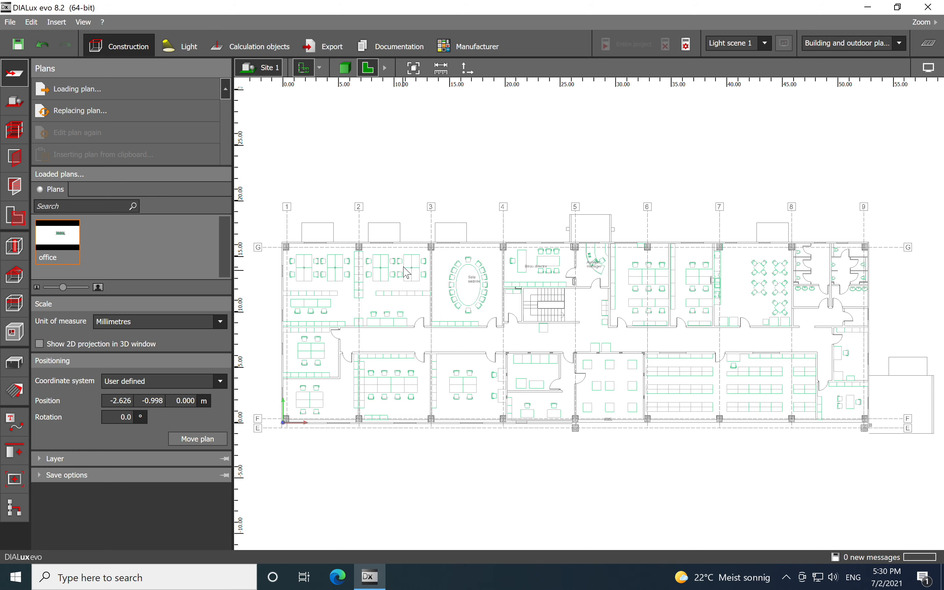
- Measure the length of the window segment on the top wall of the first bay
{"action": "middle_click_drag", "start_coordinate": [414, 277], "coordinate": [485, 278]}
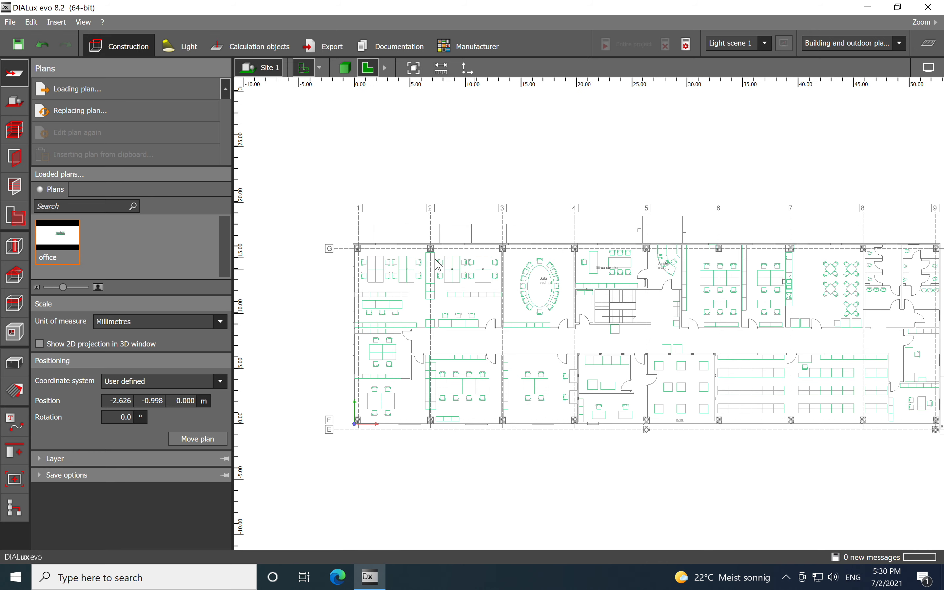
{"action": "scroll", "coordinate": [367, 245], "scroll_direction": "up", "scroll_amount": 6}
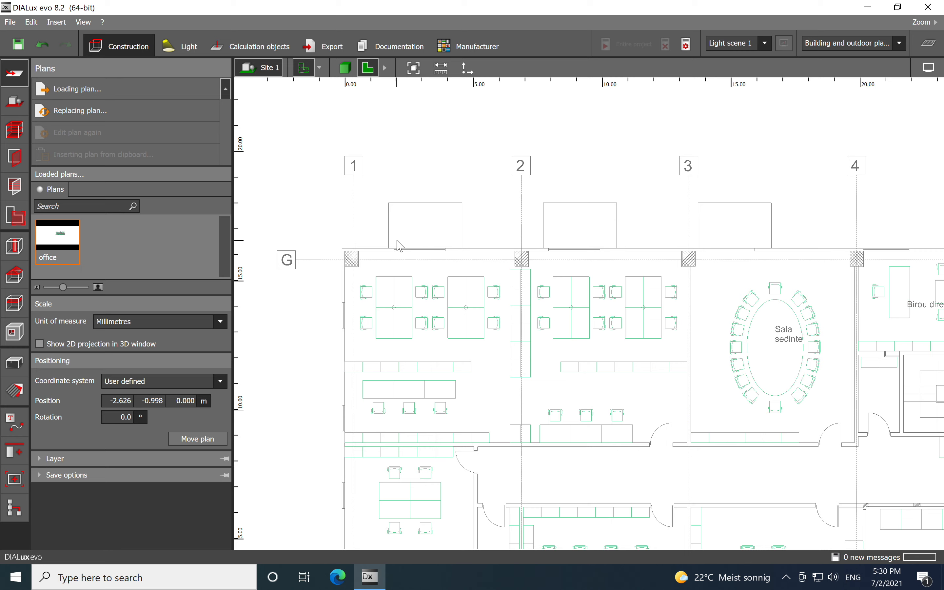
{"action": "left_click", "coordinate": [441, 68]}
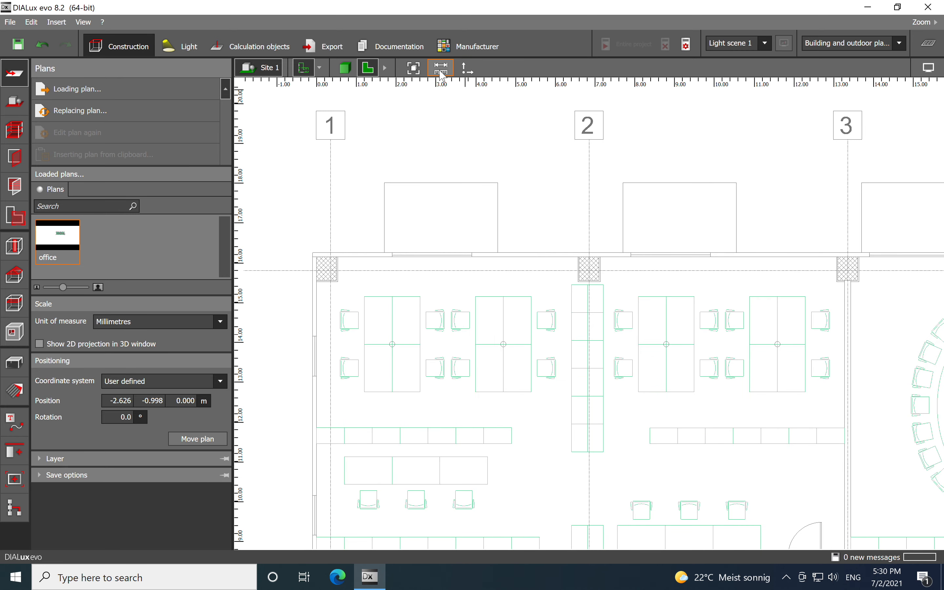
{"action": "scroll", "coordinate": [391, 275], "scroll_direction": "up", "scroll_amount": 5}
{"action": "left_click", "coordinate": [406, 216]}
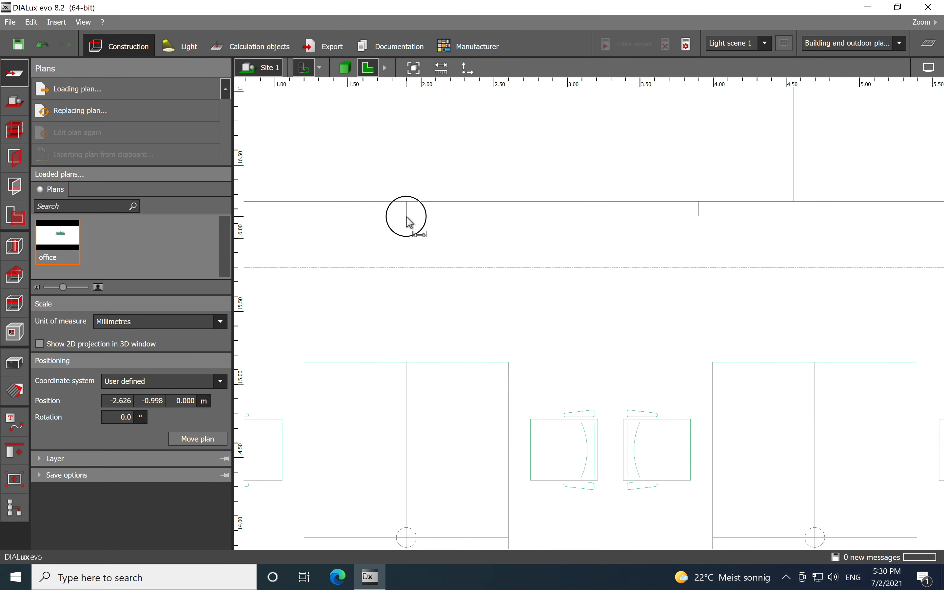
{"action": "left_click", "coordinate": [699, 222]}
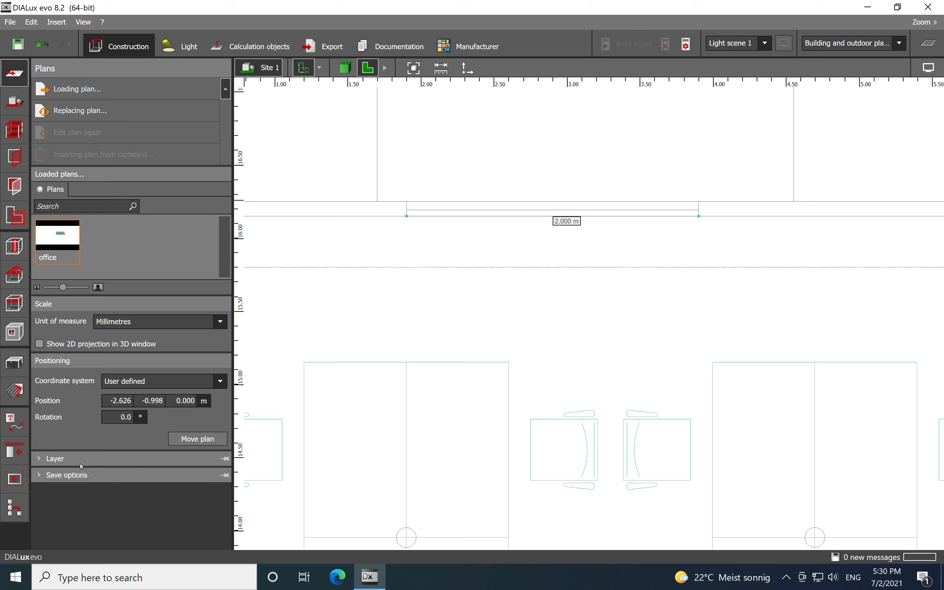
- Hide the A__ARH_txt layer in the plan's layer list
{"action": "left_click", "coordinate": [41, 459]}
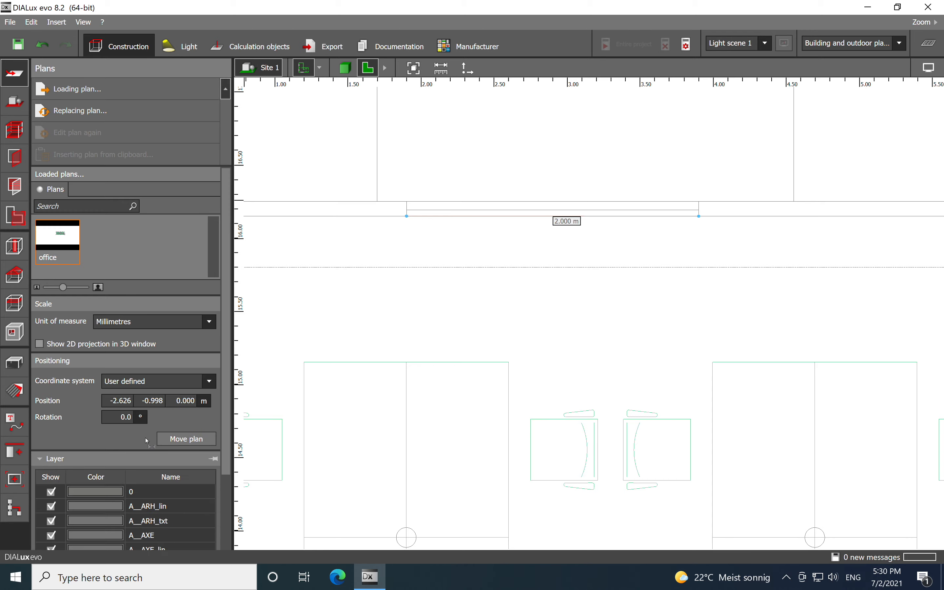
{"action": "scroll", "coordinate": [505, 297], "scroll_direction": "down", "scroll_amount": 6}
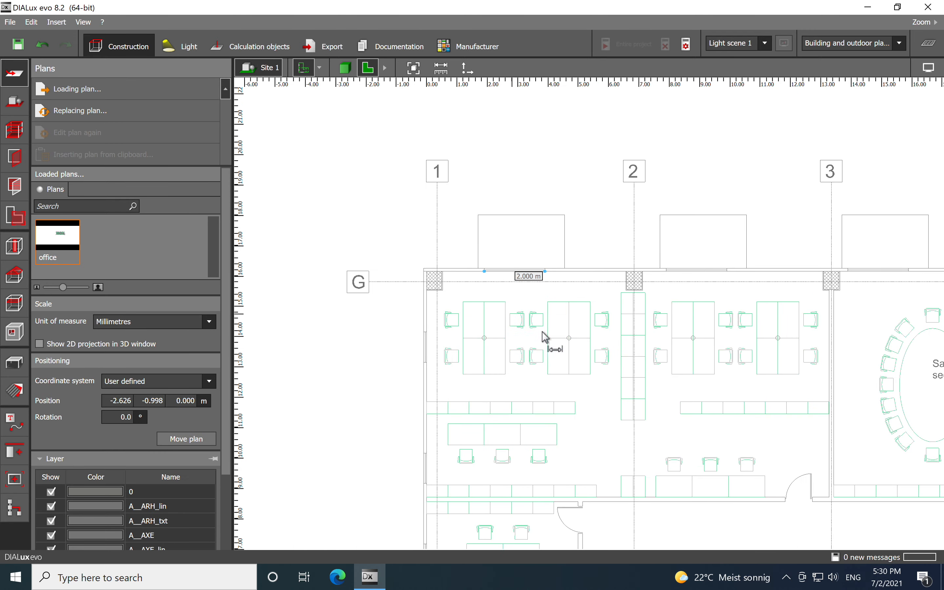
{"action": "scroll", "coordinate": [568, 335], "scroll_direction": "down", "scroll_amount": 5}
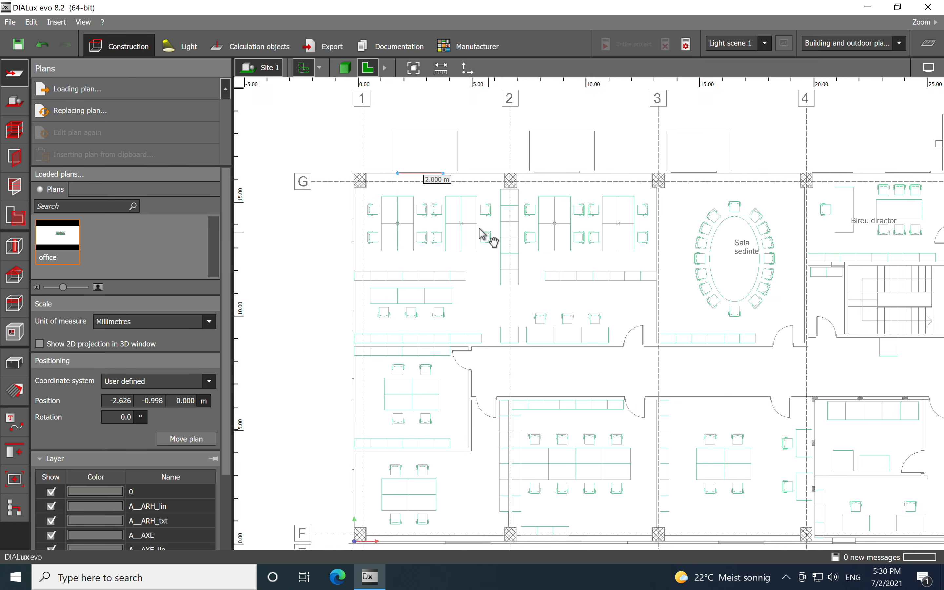
{"action": "scroll", "coordinate": [437, 230], "scroll_direction": "down", "scroll_amount": 2}
{"action": "scroll", "coordinate": [611, 249], "scroll_direction": "down", "scroll_amount": 2}
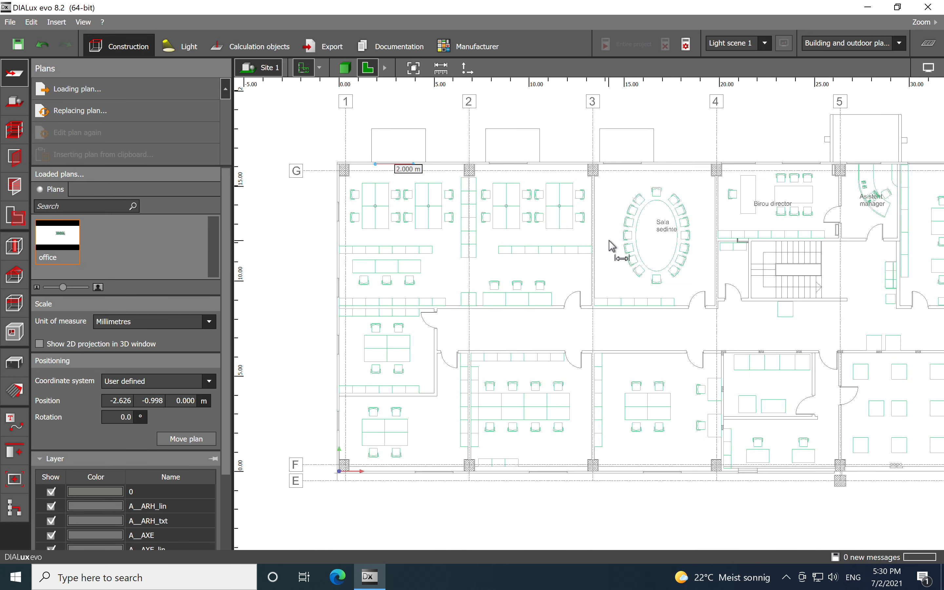
{"action": "left_click_drag", "start_coordinate": [226, 454], "coordinate": [211, 516]}
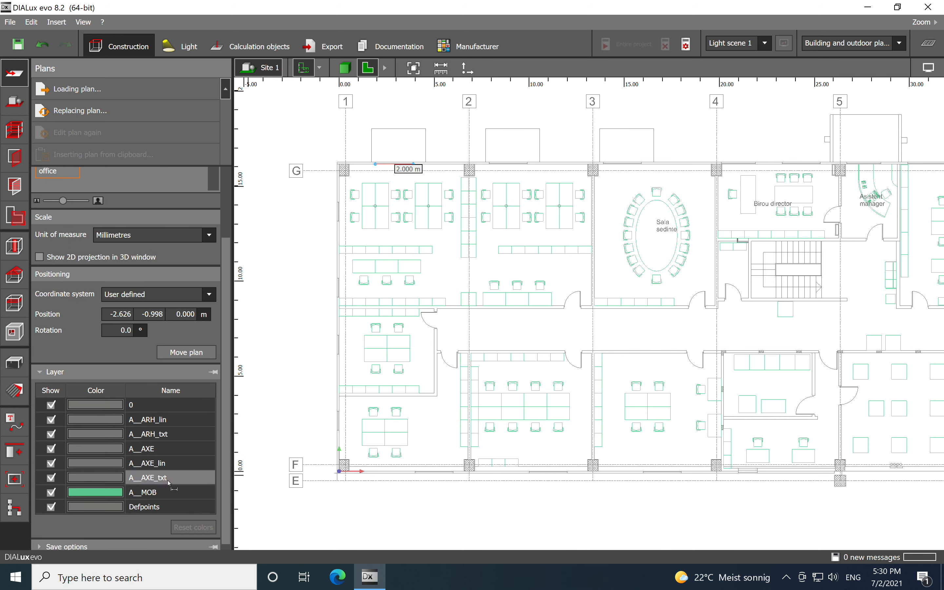
{"action": "left_click", "coordinate": [51, 434]}
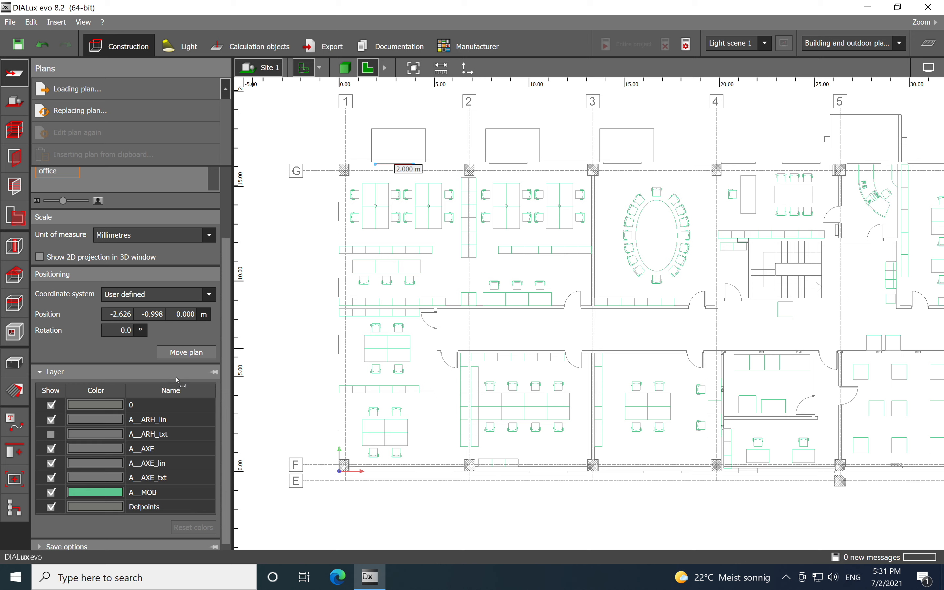
{"action": "left_click", "coordinate": [42, 373]}
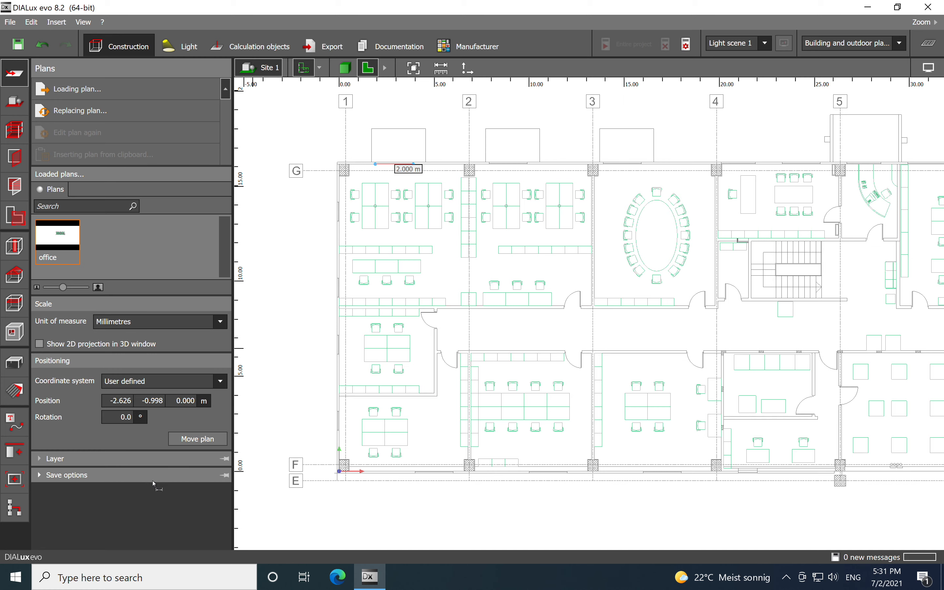
- Start a new building and place its first contour corners at the upper-left and lower-left building corners
{"action": "left_click", "coordinate": [15, 102]}
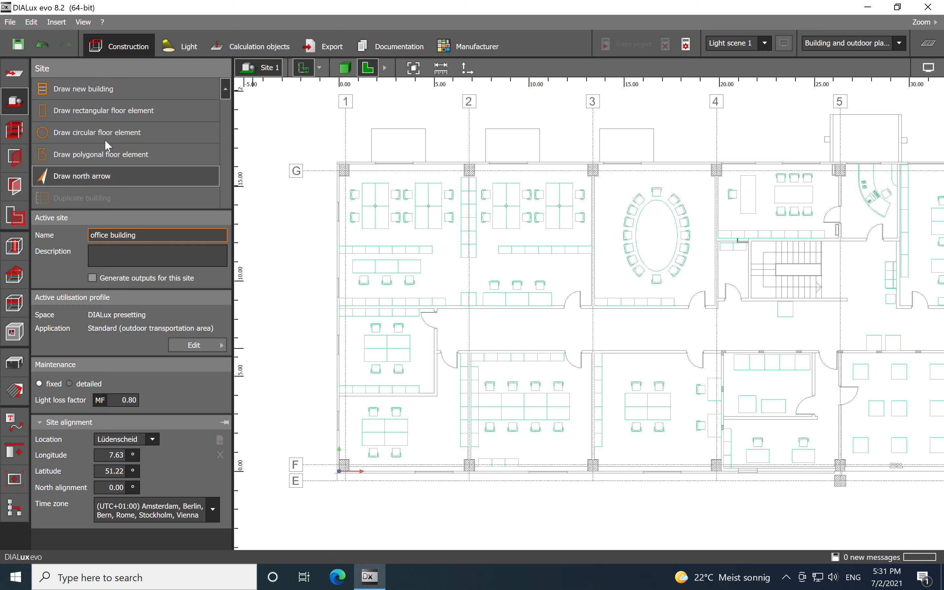
{"action": "left_click", "coordinate": [89, 90]}
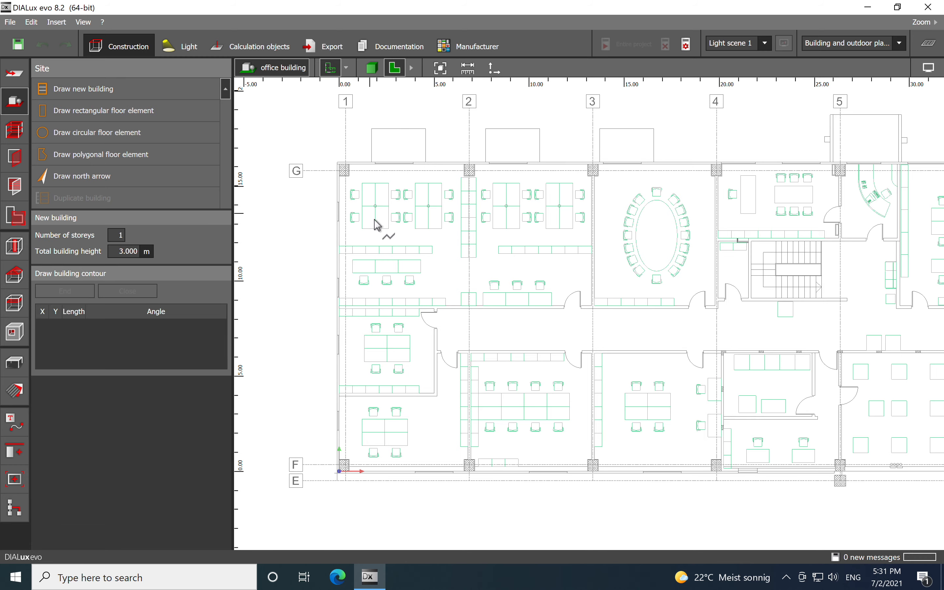
{"action": "scroll", "coordinate": [328, 160], "scroll_direction": "up", "scroll_amount": 8}
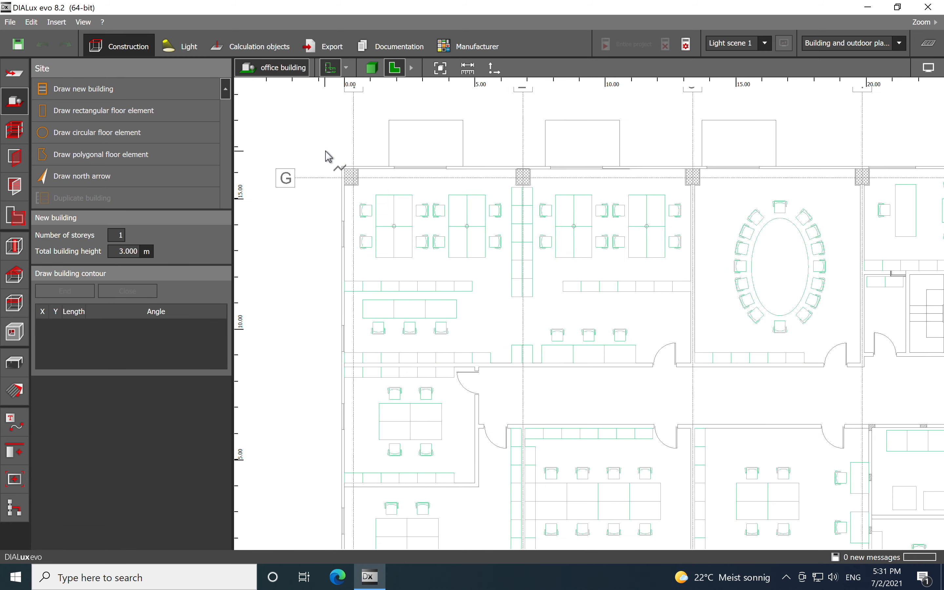
{"action": "left_click", "coordinate": [310, 169]}
{"action": "left_click", "coordinate": [373, 187]}
{"action": "scroll", "coordinate": [375, 165], "scroll_direction": "down", "scroll_amount": 8}
{"action": "scroll", "coordinate": [373, 163], "scroll_direction": "down", "scroll_amount": 5}
{"action": "scroll", "coordinate": [361, 201], "scroll_direction": "up", "scroll_amount": 7}
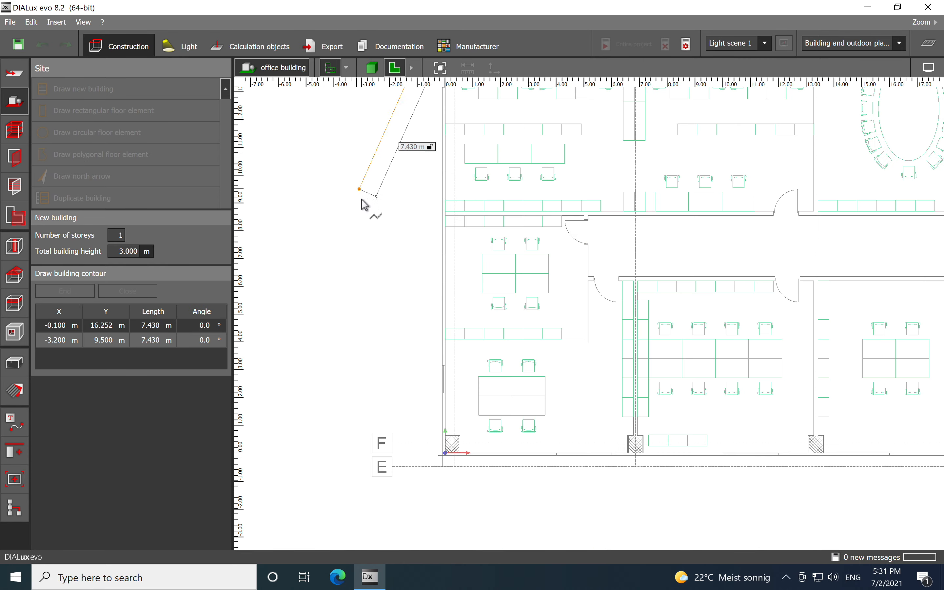
{"action": "middle_click_drag", "start_coordinate": [517, 316], "coordinate": [494, 217]}
{"action": "scroll", "coordinate": [415, 387], "scroll_direction": "up", "scroll_amount": 8}
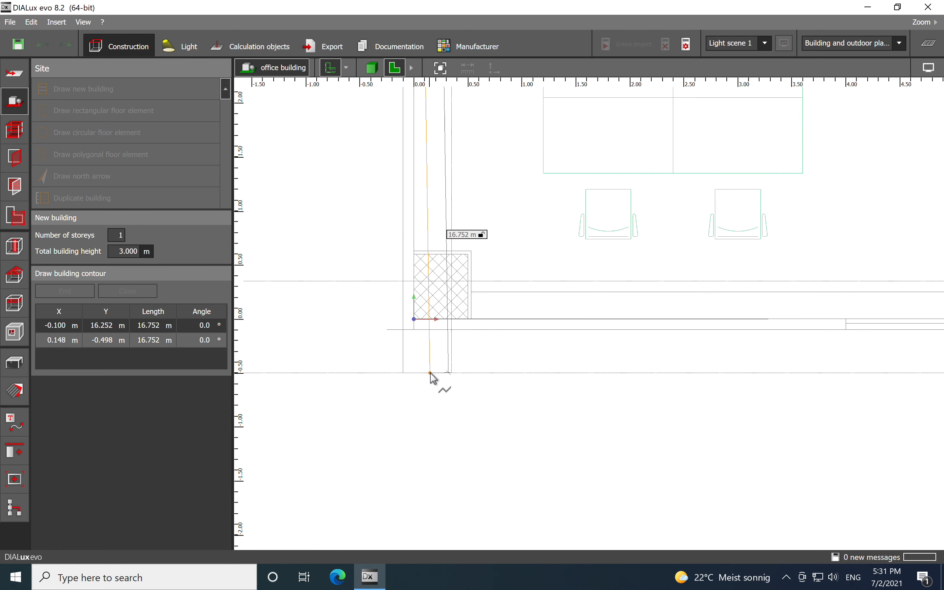
{"action": "left_click", "coordinate": [406, 292]}
- Add the lower-right and upper-right building corners and close the building contour
{"action": "scroll", "coordinate": [406, 292], "scroll_direction": "down", "scroll_amount": 10}
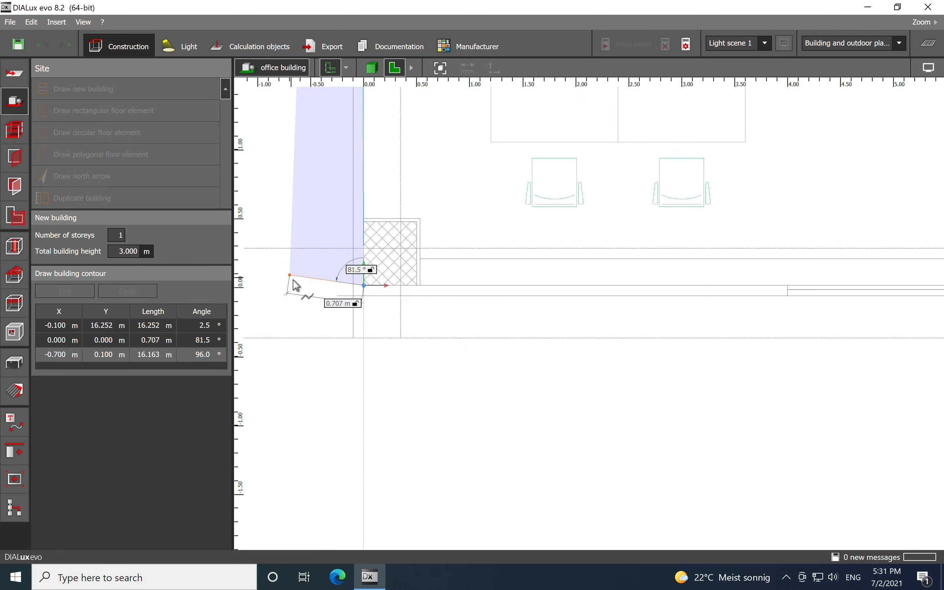
{"action": "scroll", "coordinate": [470, 283], "scroll_direction": "up", "scroll_amount": 5}
{"action": "scroll", "coordinate": [626, 295], "scroll_direction": "up", "scroll_amount": 6}
{"action": "scroll", "coordinate": [593, 307], "scroll_direction": "up", "scroll_amount": 3}
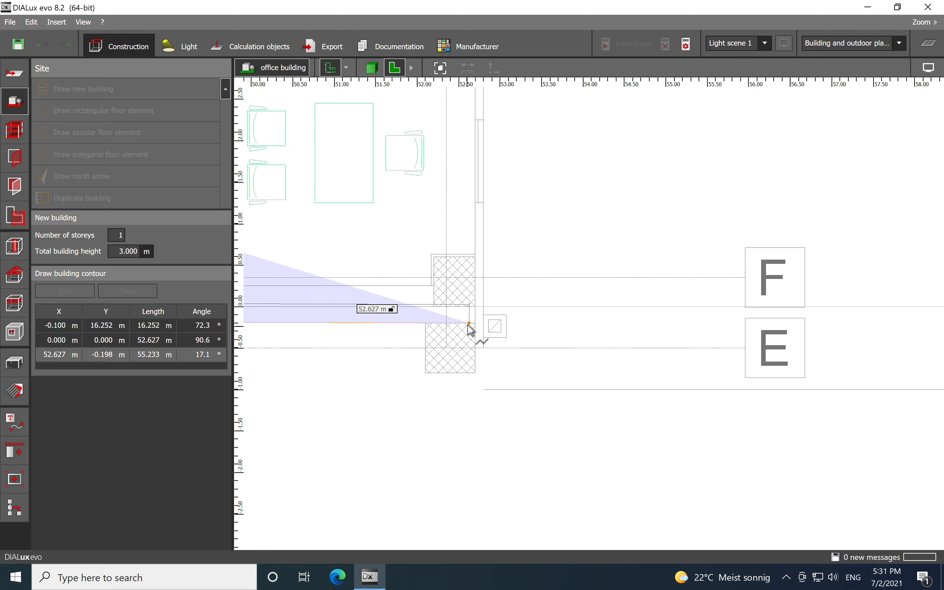
{"action": "left_click", "coordinate": [476, 306]}
{"action": "scroll", "coordinate": [492, 327], "scroll_direction": "down", "scroll_amount": 8}
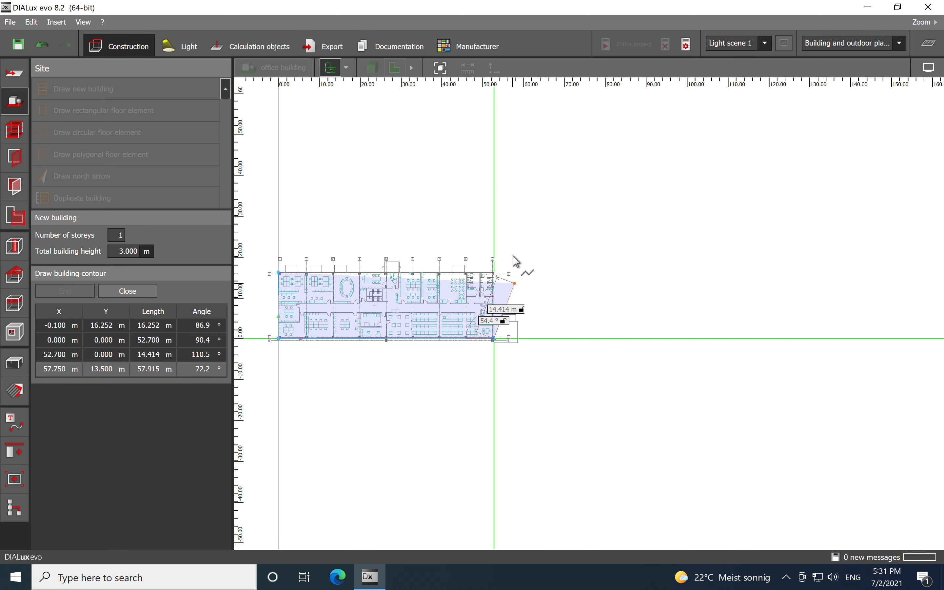
{"action": "scroll", "coordinate": [516, 263], "scroll_direction": "up", "scroll_amount": 4}
{"action": "scroll", "coordinate": [492, 318], "scroll_direction": "up", "scroll_amount": 8}
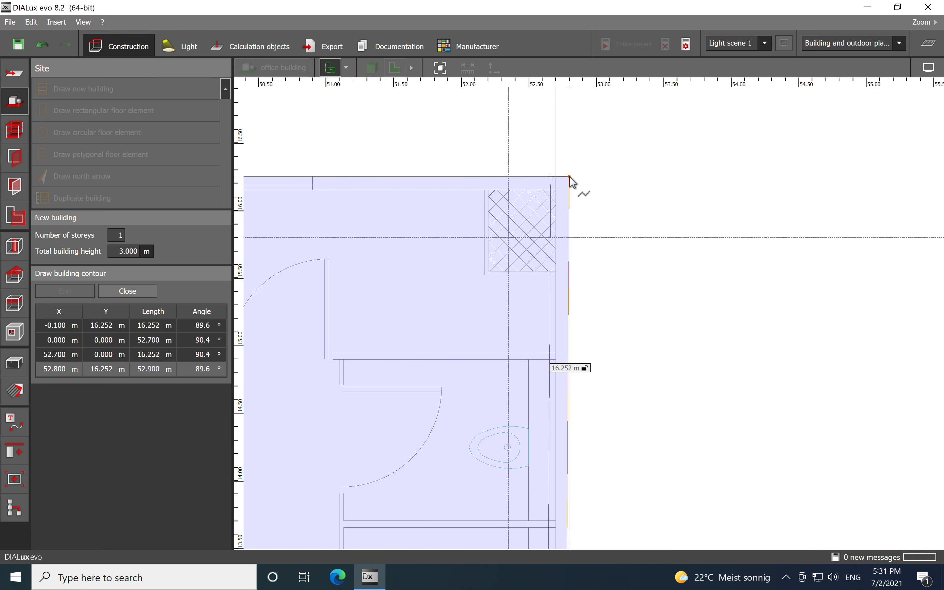
{"action": "left_click", "coordinate": [570, 177]}
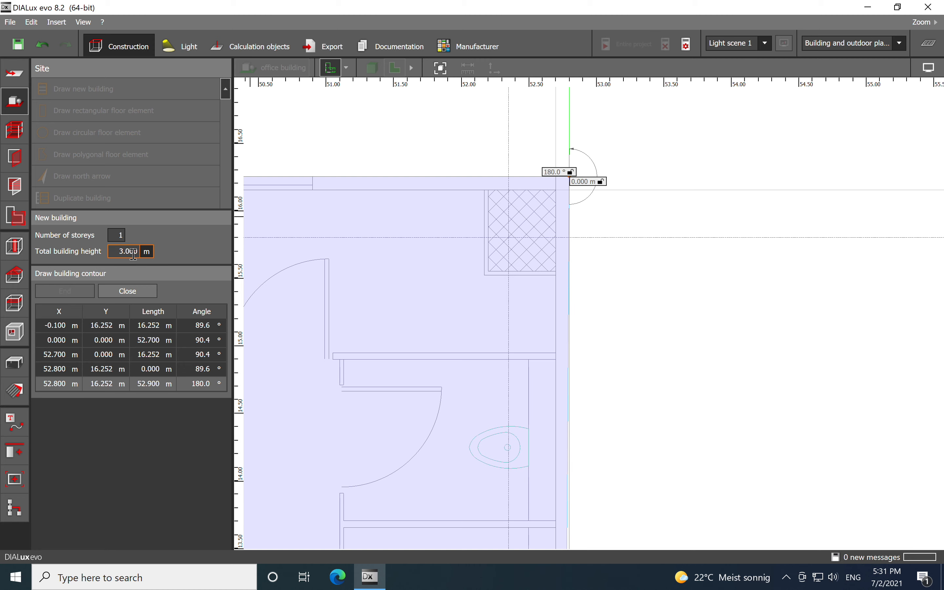
{"action": "left_click", "coordinate": [127, 292]}
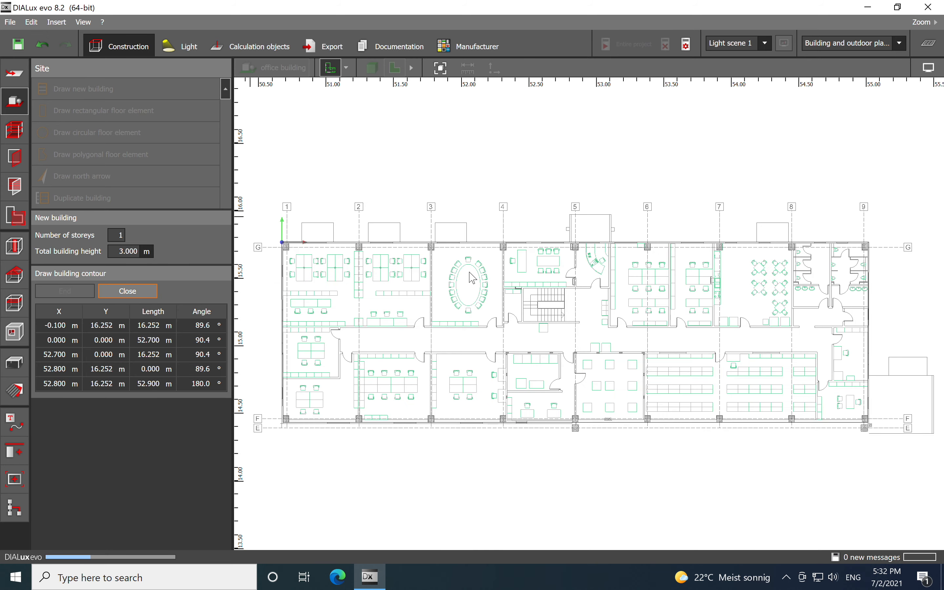
- Inspect the building in the 3D view, then return to the plan view
{"action": "left_click", "coordinate": [481, 68]}
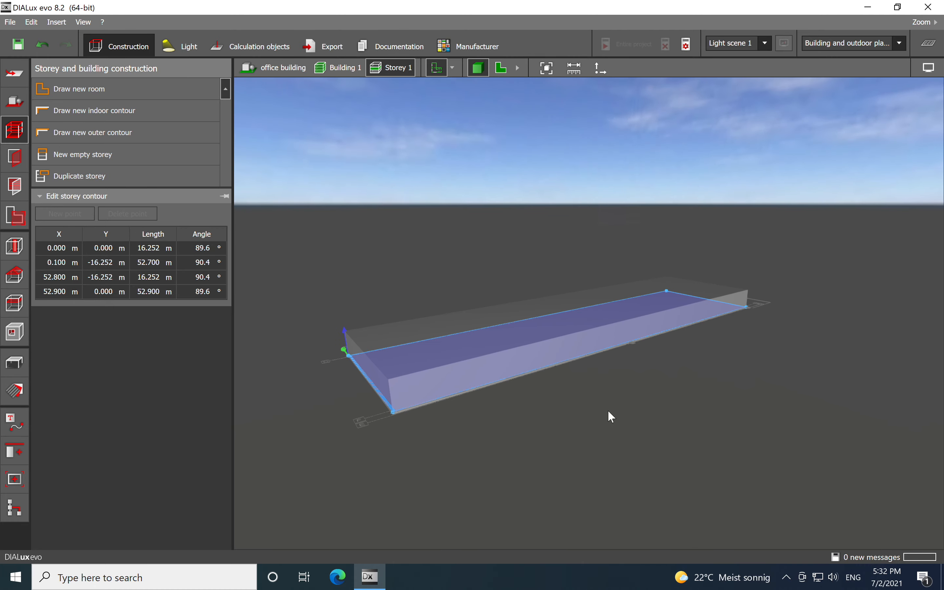
{"action": "left_click", "coordinate": [609, 412]}
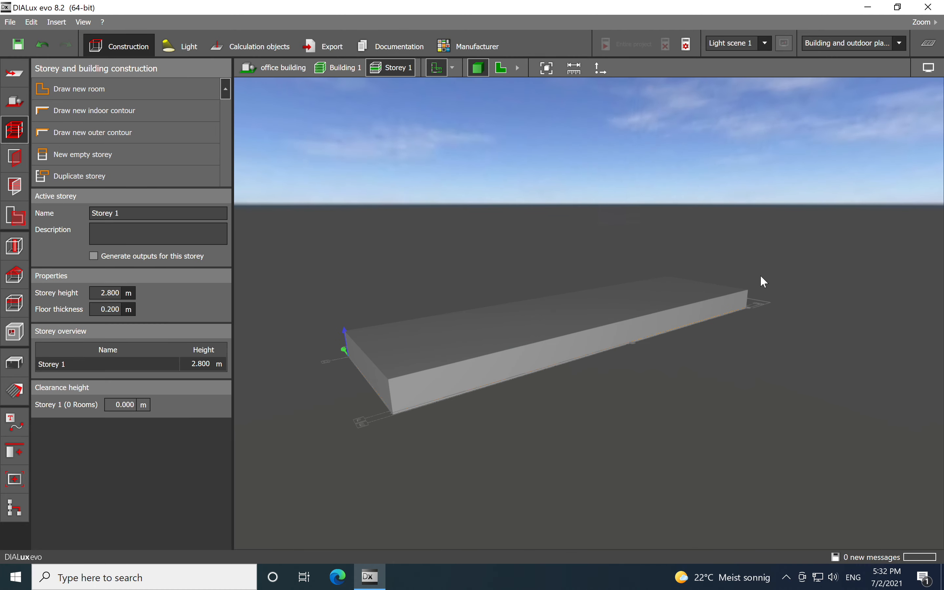
{"action": "middle_click_drag", "start_coordinate": [482, 441], "coordinate": [503, 445]}
{"action": "left_click", "coordinate": [502, 74]}
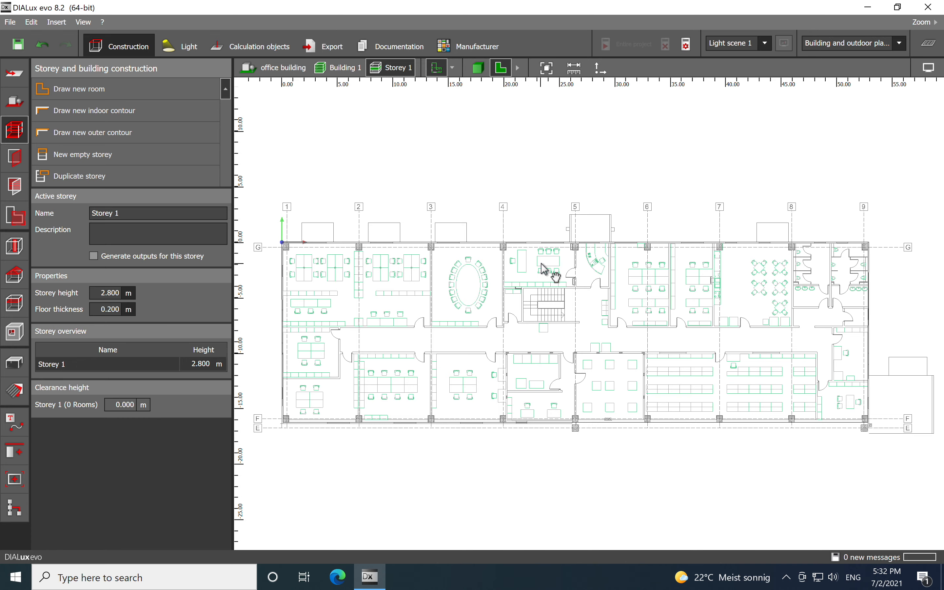
- Start a new room and place its first corners around column 1 at the upper-left corner of the first office
{"action": "scroll", "coordinate": [550, 270], "scroll_direction": "up", "scroll_amount": 2}
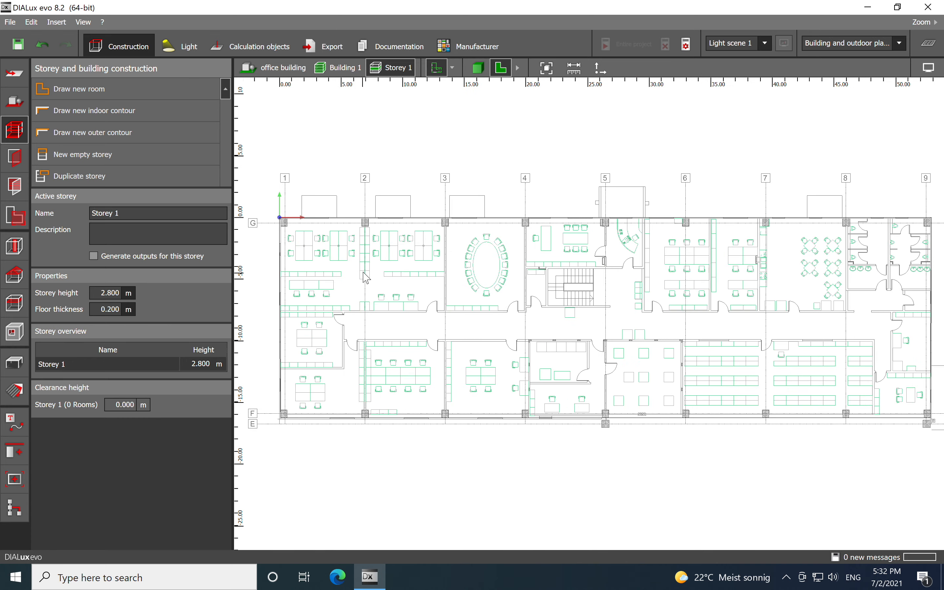
{"action": "scroll", "coordinate": [316, 209], "scroll_direction": "up", "scroll_amount": 2}
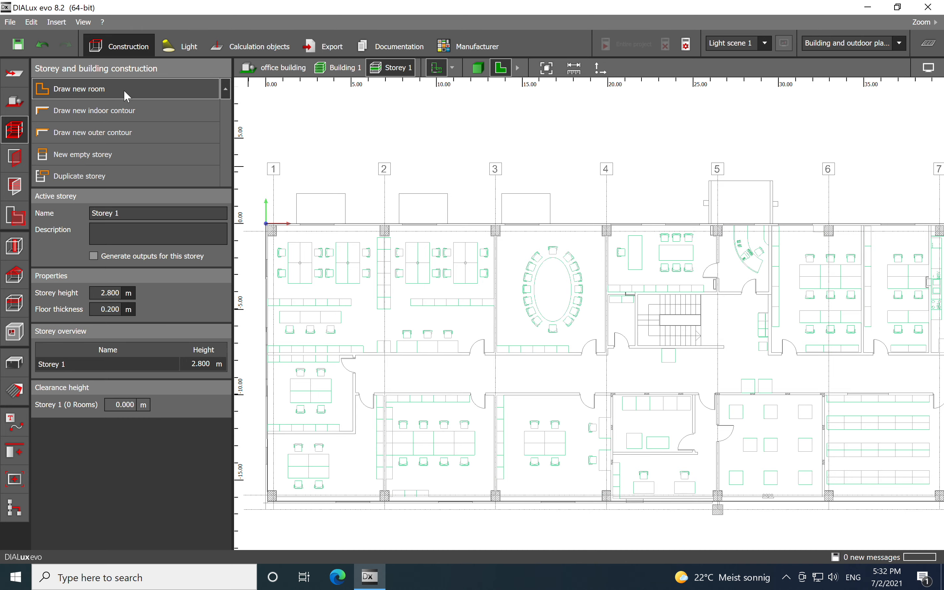
{"action": "left_click", "coordinate": [125, 90]}
{"action": "scroll", "coordinate": [404, 236], "scroll_direction": "up", "scroll_amount": 10}
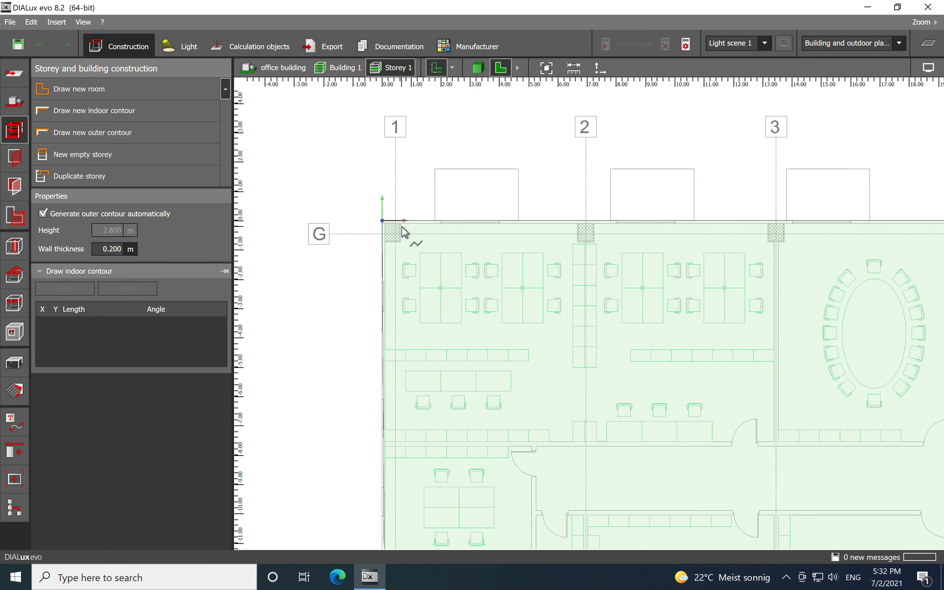
{"action": "scroll", "coordinate": [404, 236], "scroll_direction": "up", "scroll_amount": 1}
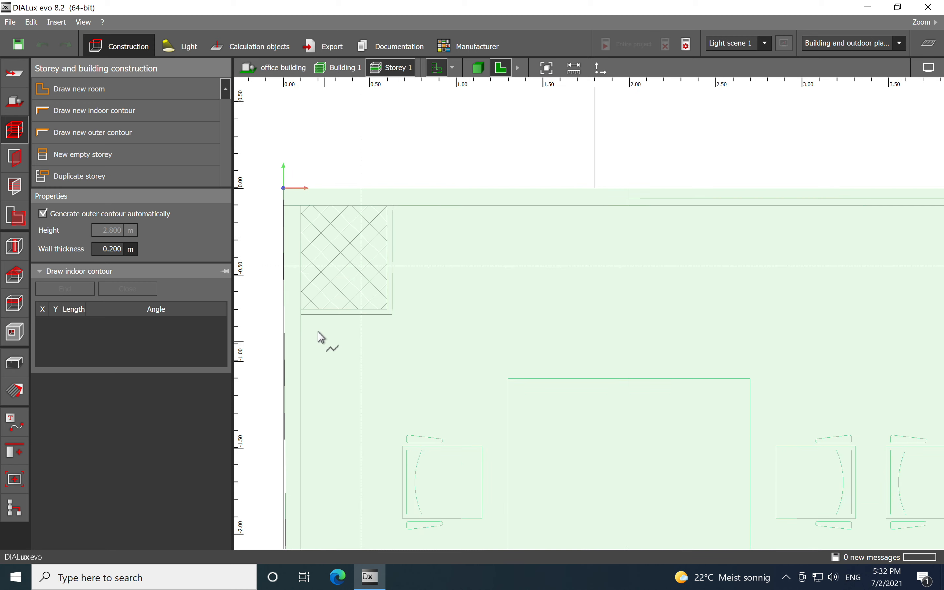
{"action": "left_click", "coordinate": [301, 309]}
{"action": "left_click", "coordinate": [387, 312]}
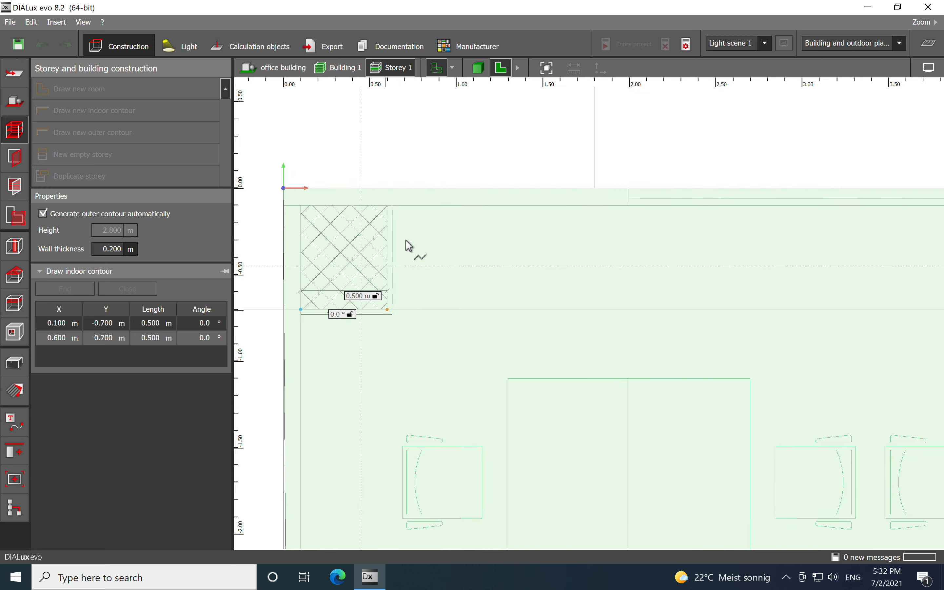
{"action": "left_click", "coordinate": [386, 207]}
- Continue the room outline along the upper wall, stepping around column 2's pillar
{"action": "scroll", "coordinate": [367, 221], "scroll_direction": "down", "scroll_amount": 3}
{"action": "middle_click_drag", "start_coordinate": [614, 299], "coordinate": [381, 310]}
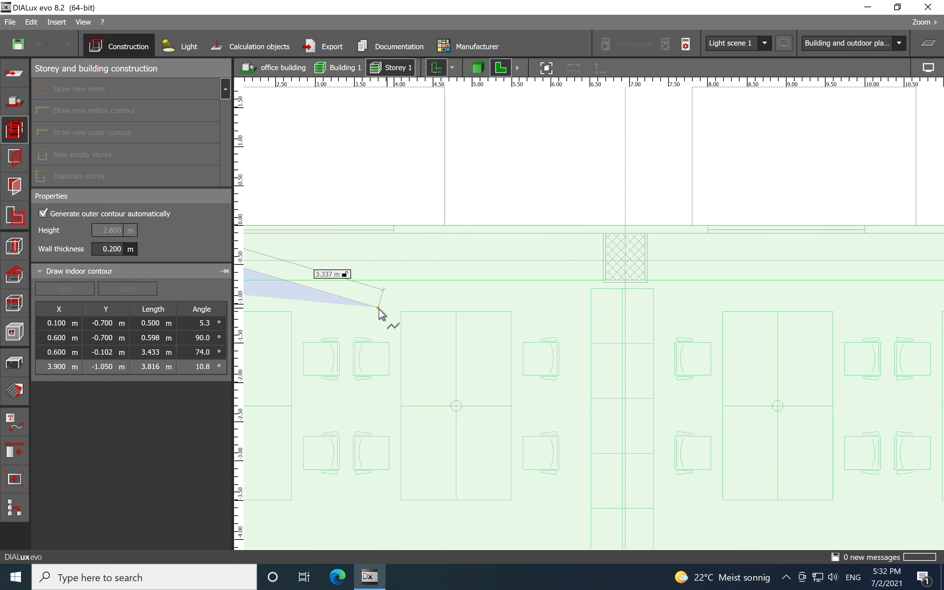
{"action": "scroll", "coordinate": [626, 245], "scroll_direction": "up", "scroll_amount": 5}
{"action": "left_click", "coordinate": [538, 209]}
{"action": "left_click", "coordinate": [538, 383]}
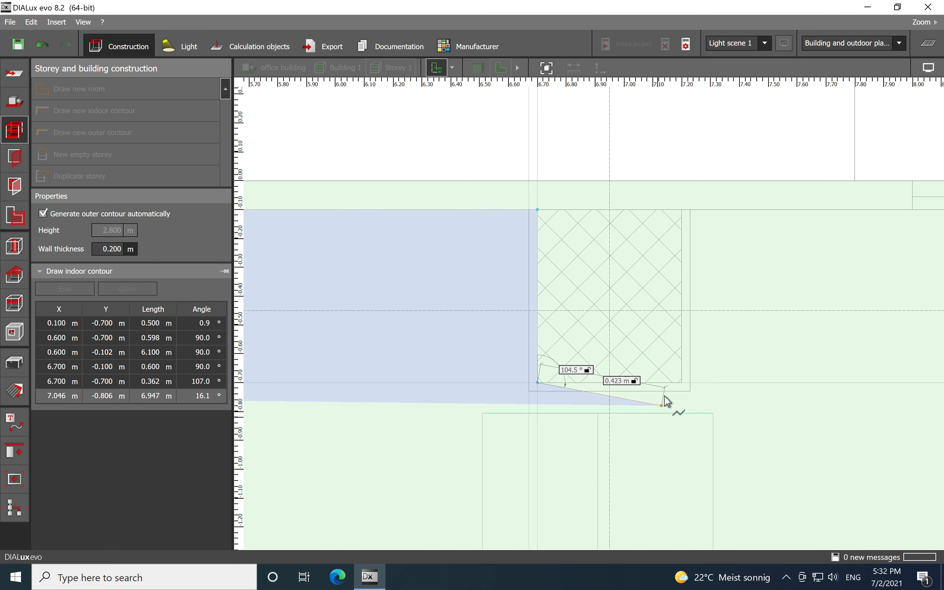
{"action": "left_click", "coordinate": [683, 384]}
{"action": "left_click", "coordinate": [684, 212]}
- Extend the outline along the upper wall to the pillar at column 3 and place a corner there
{"action": "scroll", "coordinate": [404, 346], "scroll_direction": "down", "scroll_amount": 5}
{"action": "scroll", "coordinate": [419, 370], "scroll_direction": "down", "scroll_amount": 3}
{"action": "middle_click_drag", "start_coordinate": [678, 370], "coordinate": [552, 344]}
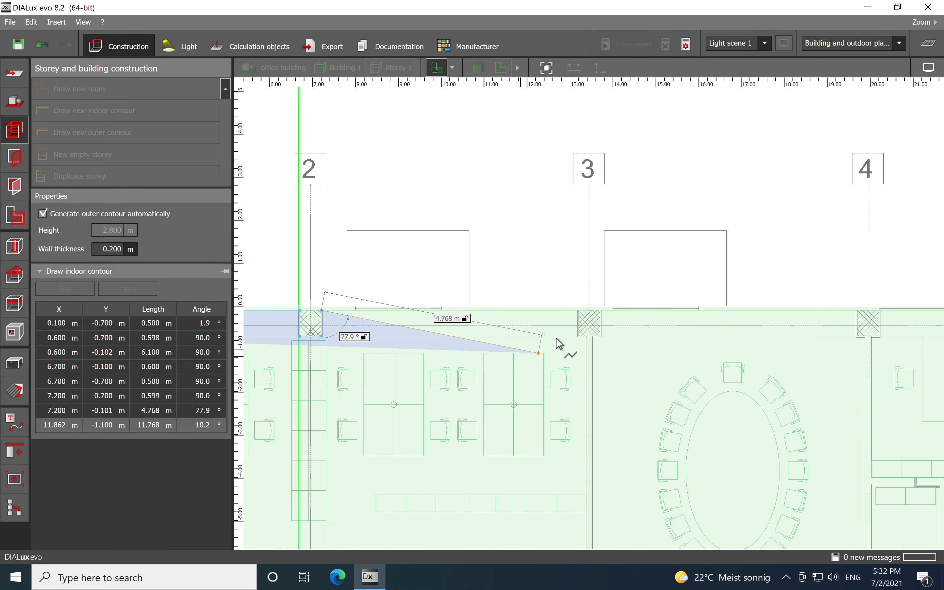
{"action": "scroll", "coordinate": [557, 336], "scroll_direction": "up", "scroll_amount": 3}
{"action": "scroll", "coordinate": [595, 317], "scroll_direction": "up", "scroll_amount": 10}
{"action": "scroll", "coordinate": [580, 311], "scroll_direction": "up", "scroll_amount": 5}
{"action": "scroll", "coordinate": [539, 274], "scroll_direction": "down", "scroll_amount": 2}
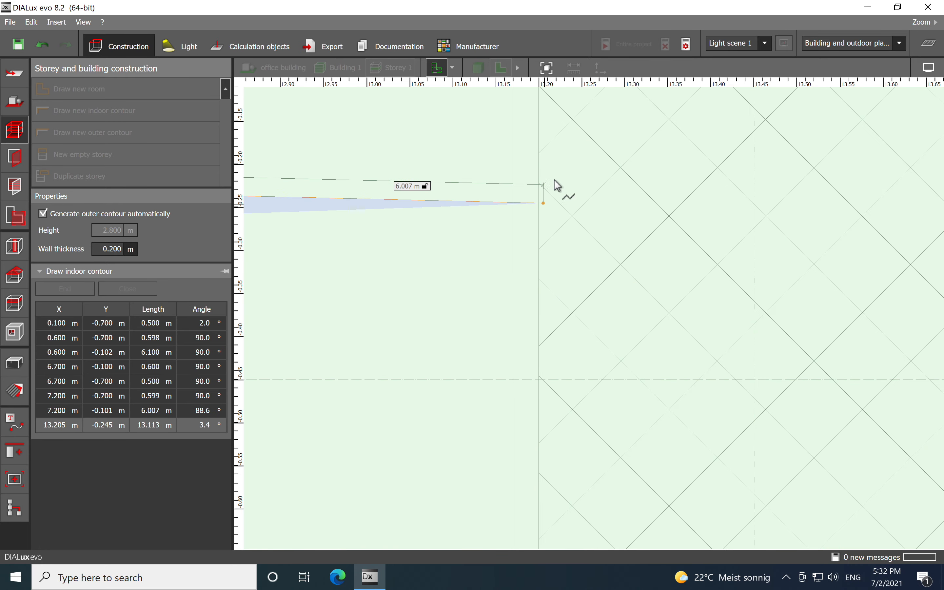
{"action": "middle_click_drag", "start_coordinate": [554, 185], "coordinate": [529, 332]}
{"action": "scroll", "coordinate": [507, 234], "scroll_direction": "up", "scroll_amount": 1}
{"action": "left_click", "coordinate": [514, 226]}
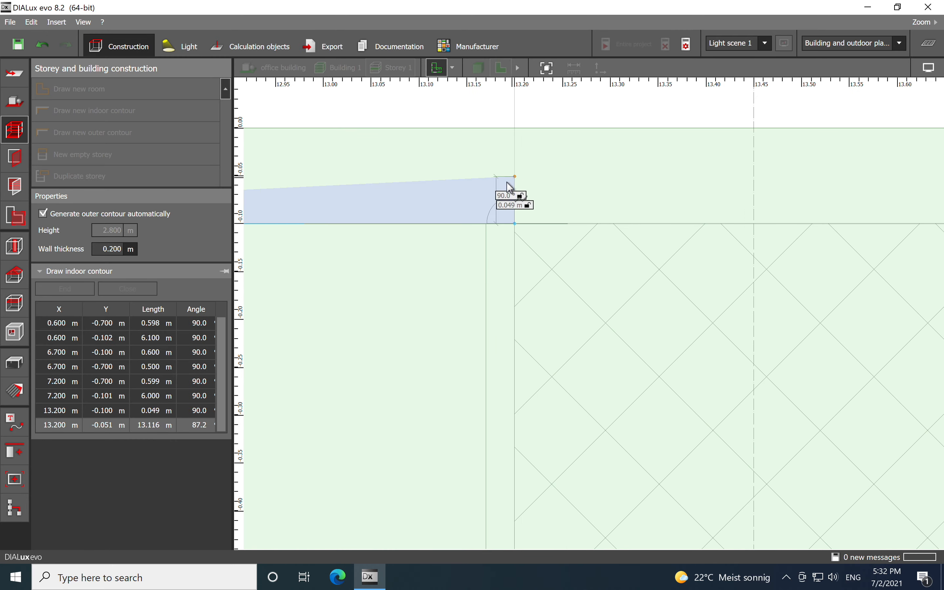
- Step around the column 3 pillar and run the outline down to the office's lower-right corner
{"action": "scroll", "coordinate": [498, 351], "scroll_direction": "down", "scroll_amount": 4}
{"action": "scroll", "coordinate": [498, 315], "scroll_direction": "up", "scroll_amount": 3}
{"action": "left_click", "coordinate": [533, 322]}
{"action": "left_click", "coordinate": [636, 326]}
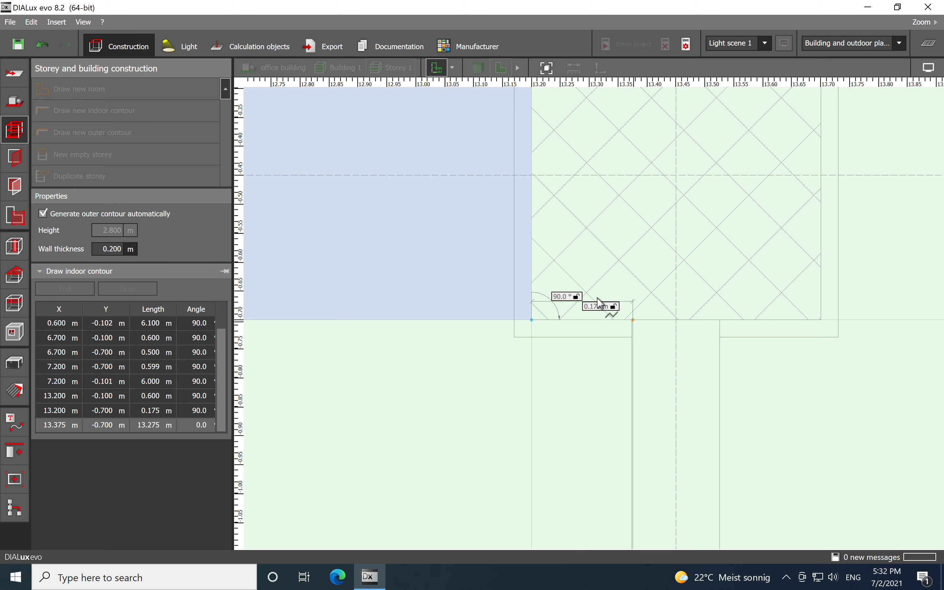
{"action": "scroll", "coordinate": [609, 297], "scroll_direction": "down", "scroll_amount": 5}
{"action": "scroll", "coordinate": [560, 363], "scroll_direction": "up", "scroll_amount": 5}
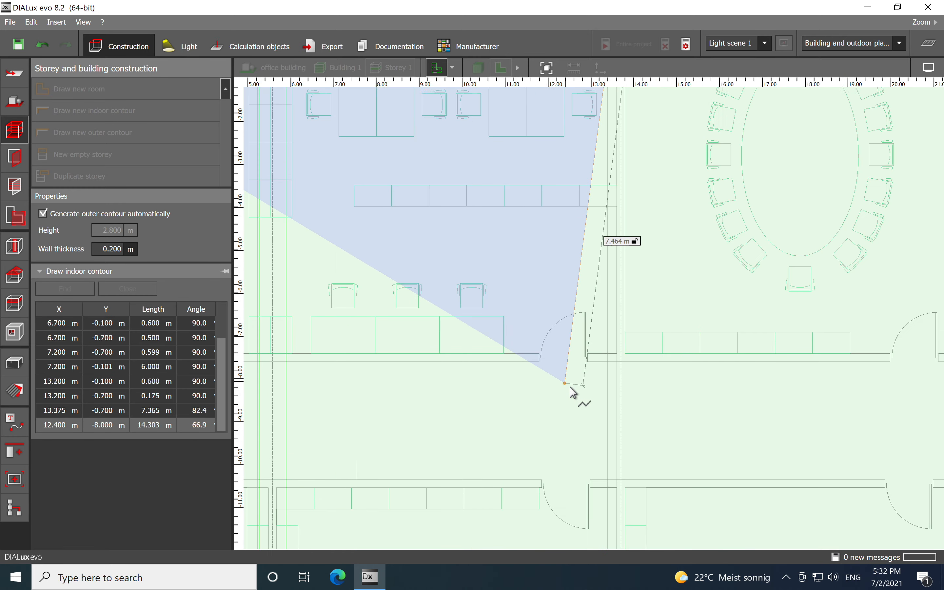
{"action": "scroll", "coordinate": [624, 356], "scroll_direction": "up", "scroll_amount": 1}
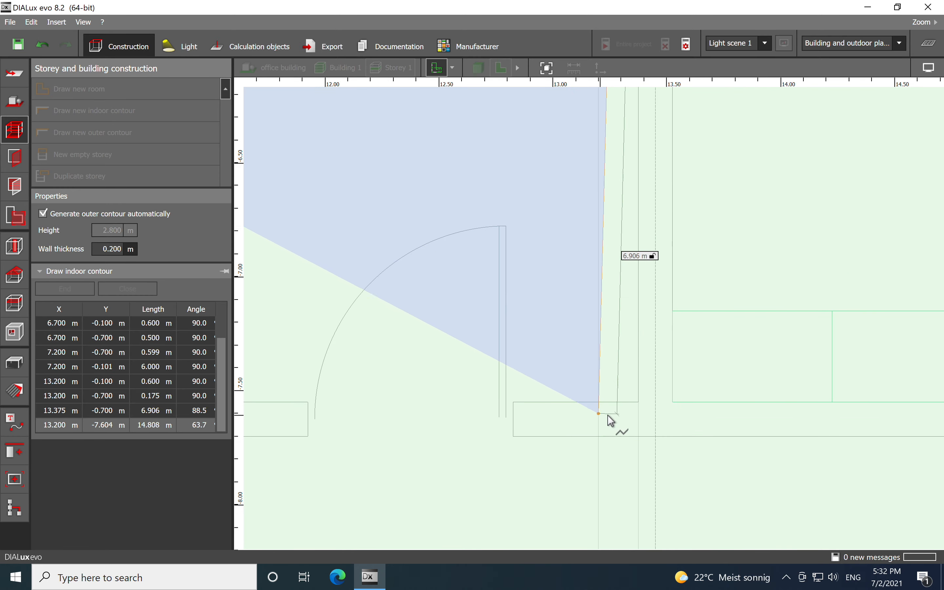
{"action": "left_click", "coordinate": [639, 403]}
- Place the lower-left corner to close the first office room
{"action": "scroll", "coordinate": [677, 363], "scroll_direction": "down", "scroll_amount": 5}
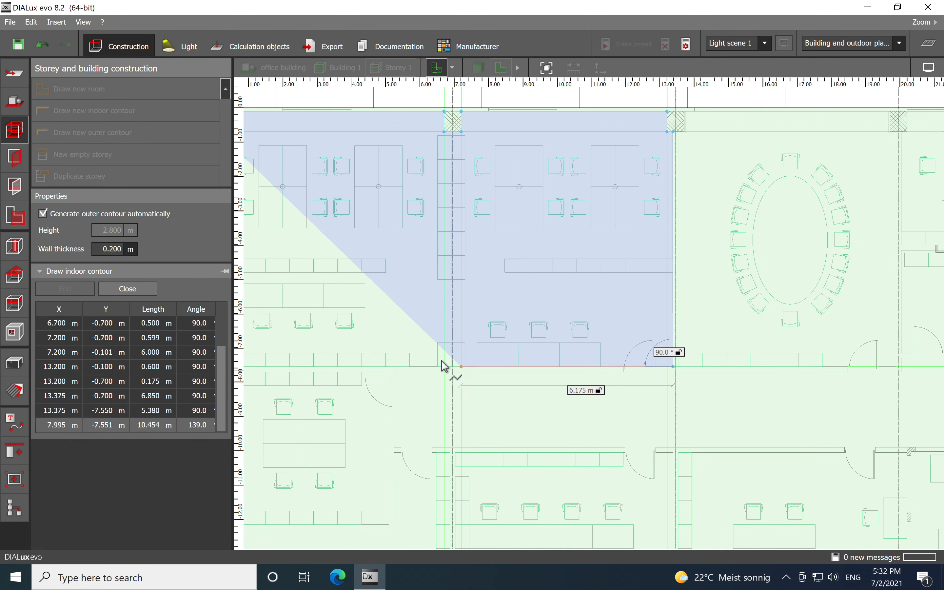
{"action": "scroll", "coordinate": [480, 381], "scroll_direction": "up", "scroll_amount": 7}
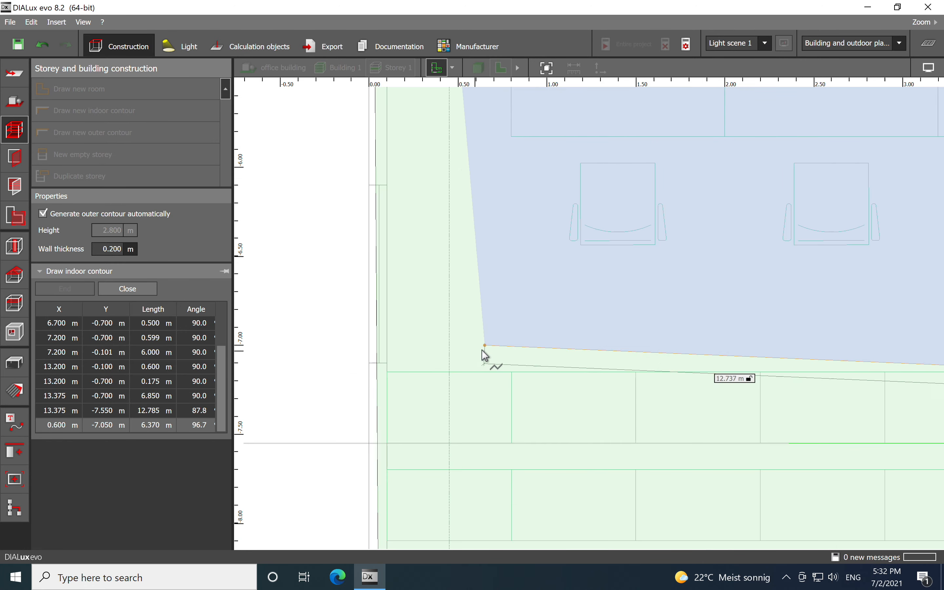
{"action": "scroll", "coordinate": [468, 361], "scroll_direction": "down", "scroll_amount": 1}
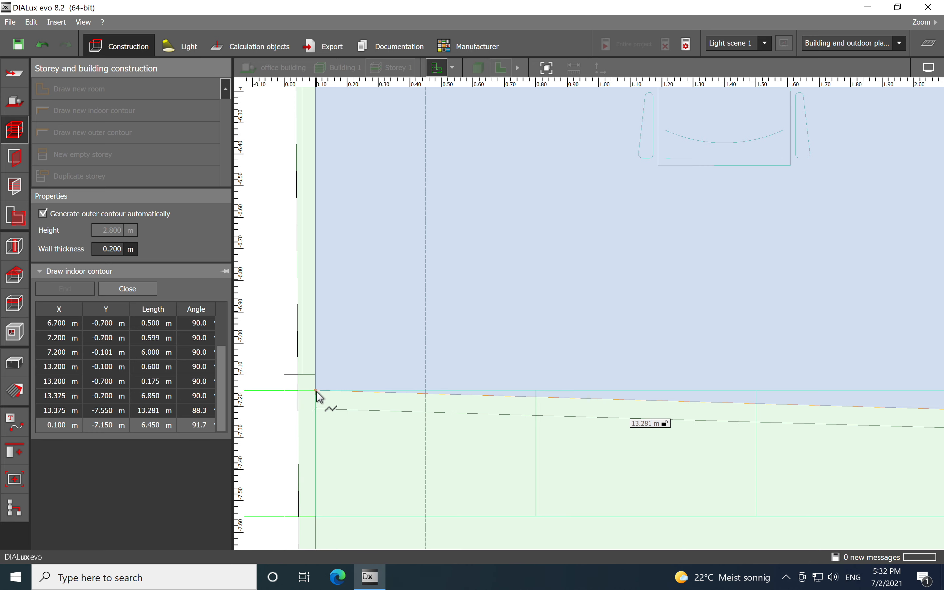
{"action": "scroll", "coordinate": [386, 474], "scroll_direction": "down", "scroll_amount": 3}
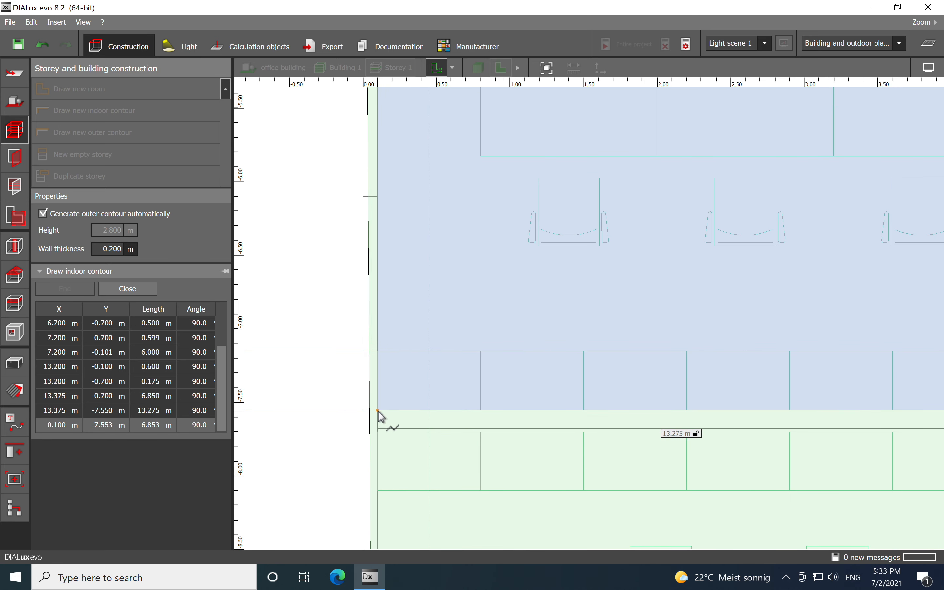
{"action": "left_click", "coordinate": [378, 411]}
{"action": "scroll", "coordinate": [334, 315], "scroll_direction": "down", "scroll_amount": 6}
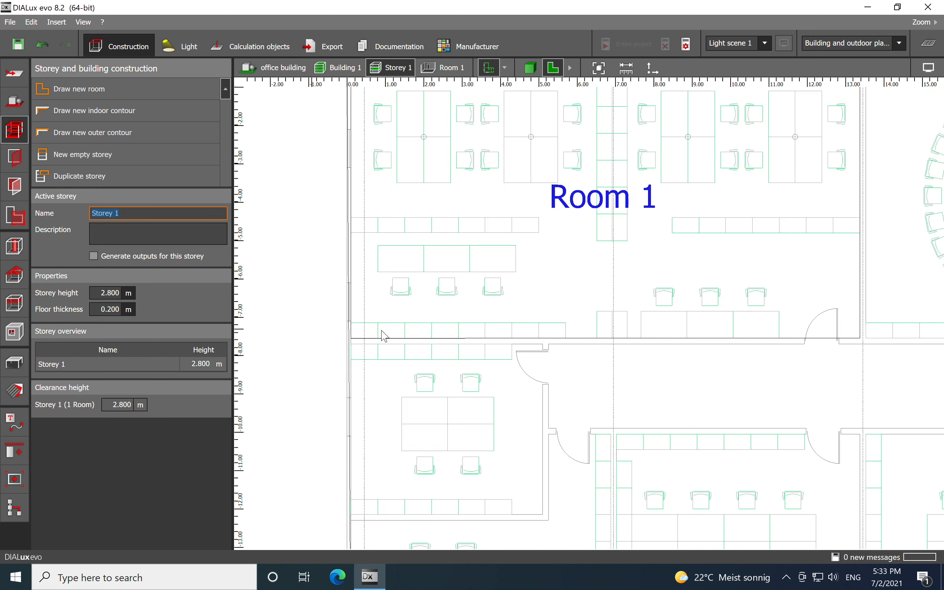
{"action": "scroll", "coordinate": [382, 332], "scroll_direction": "down", "scroll_amount": 3}
{"action": "scroll", "coordinate": [572, 332], "scroll_direction": "up", "scroll_amount": 1}
{"action": "scroll", "coordinate": [567, 332], "scroll_direction": "down", "scroll_amount": 1}
{"action": "middle_click_drag", "start_coordinate": [567, 333], "coordinate": [529, 328]}
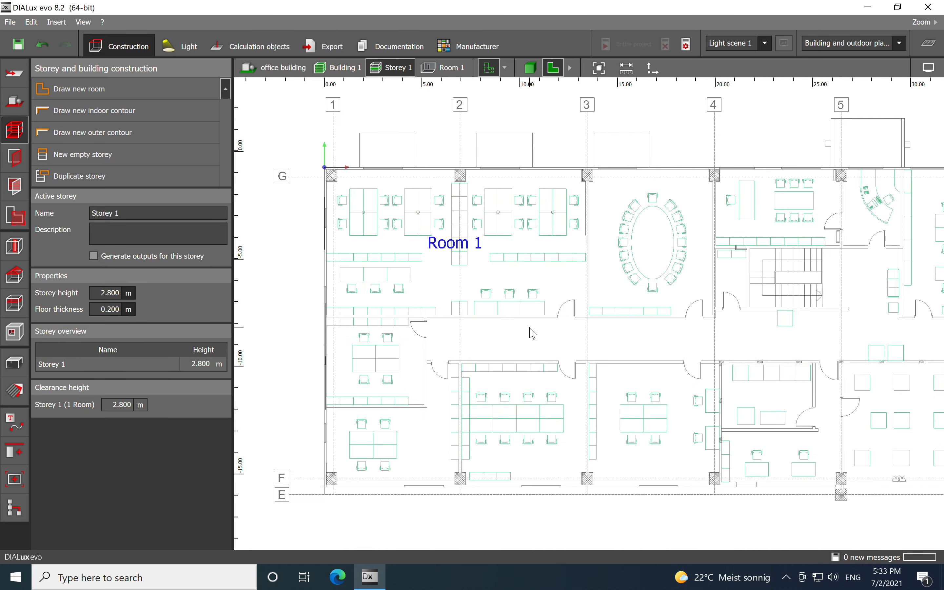
- Start a second room and place its two upper corners along the wall below the first office, about 5 m apart
{"action": "scroll", "coordinate": [408, 342], "scroll_direction": "up", "scroll_amount": 4}
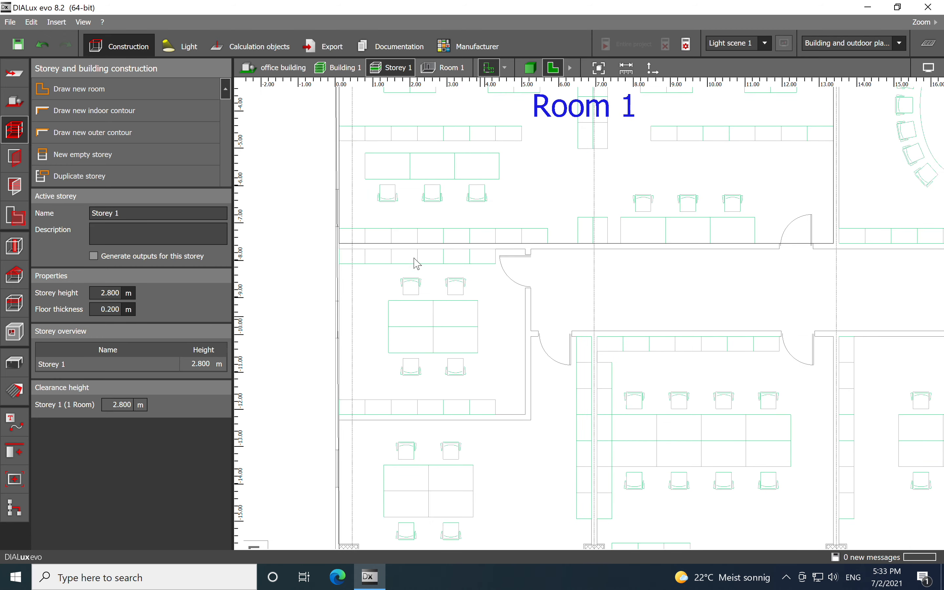
{"action": "left_click", "coordinate": [94, 110]}
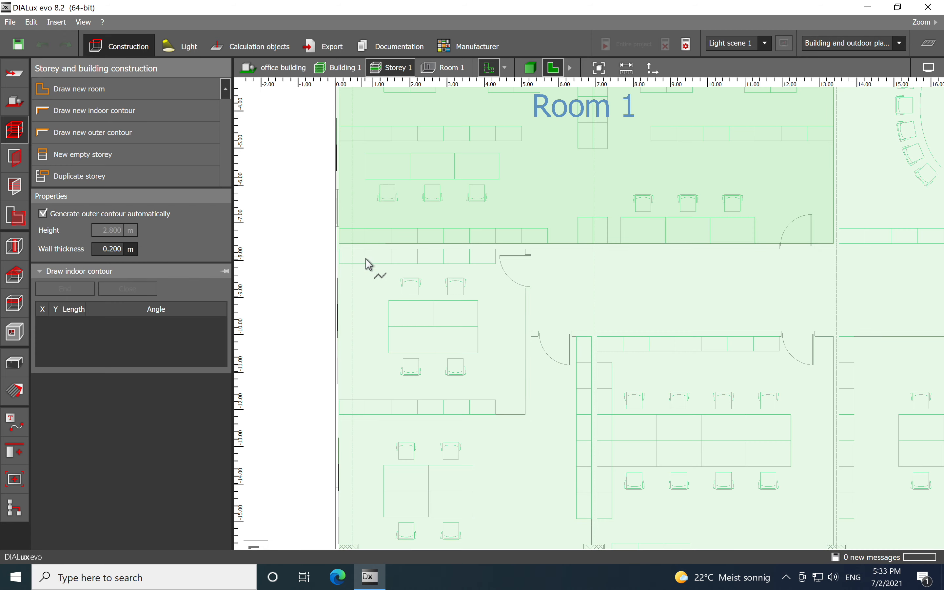
{"action": "scroll", "coordinate": [369, 270], "scroll_direction": "up", "scroll_amount": 5}
{"action": "scroll", "coordinate": [372, 273], "scroll_direction": "down", "scroll_amount": 2}
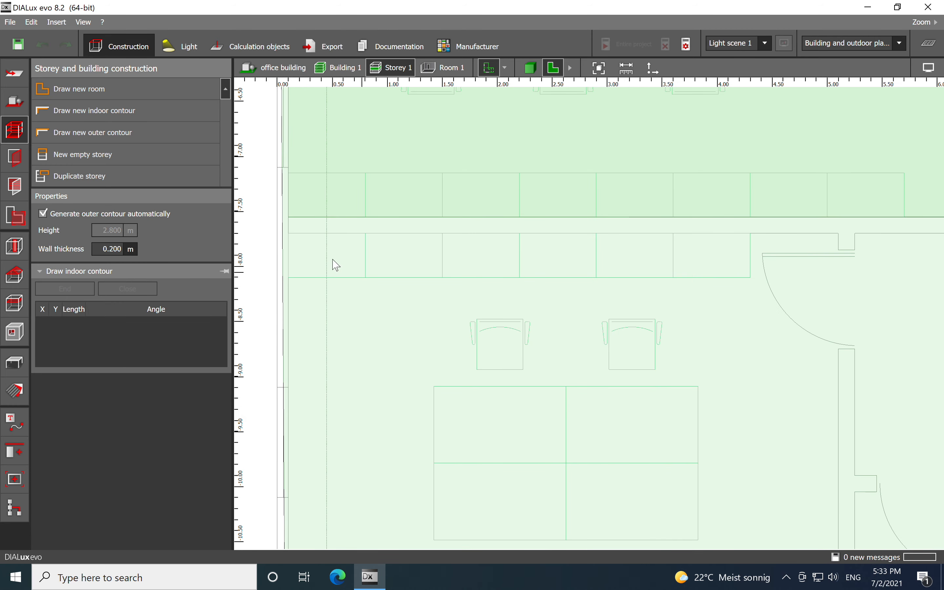
{"action": "left_click", "coordinate": [291, 235]}
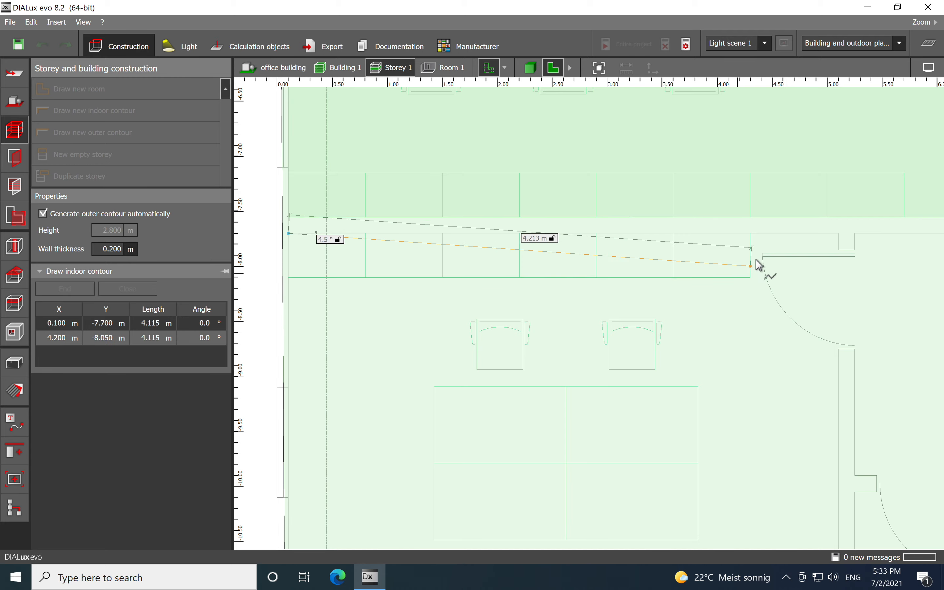
{"action": "left_click", "coordinate": [840, 235]}
- Add the second room's two lower corners and close its contour
{"action": "middle_click_drag", "start_coordinate": [819, 342], "coordinate": [739, 206]}
{"action": "scroll", "coordinate": [722, 351], "scroll_direction": "down", "scroll_amount": 2}
{"action": "middle_click_drag", "start_coordinate": [722, 354], "coordinate": [739, 256]}
{"action": "left_click", "coordinate": [767, 415]}
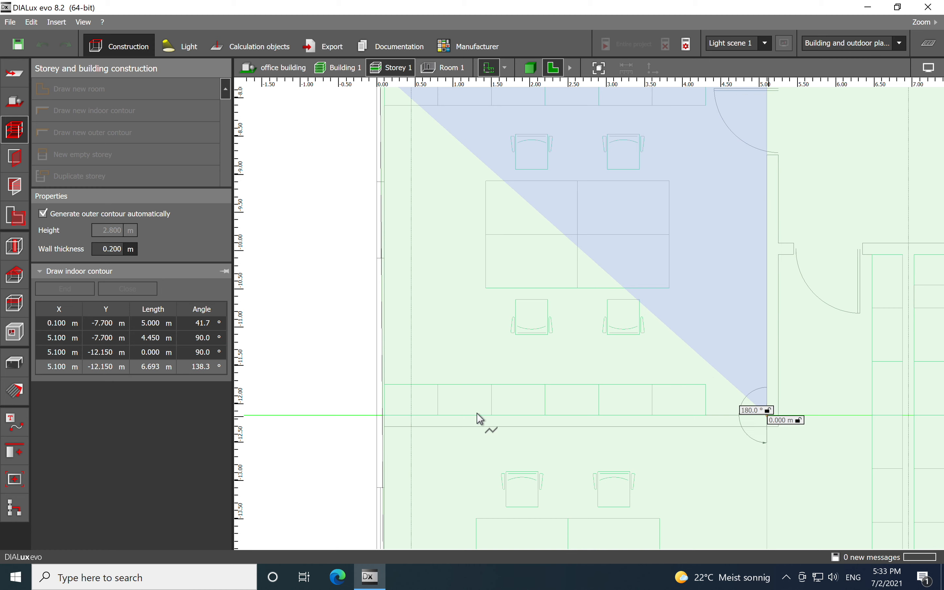
{"action": "left_click", "coordinate": [385, 416]}
{"action": "left_click", "coordinate": [127, 289]}
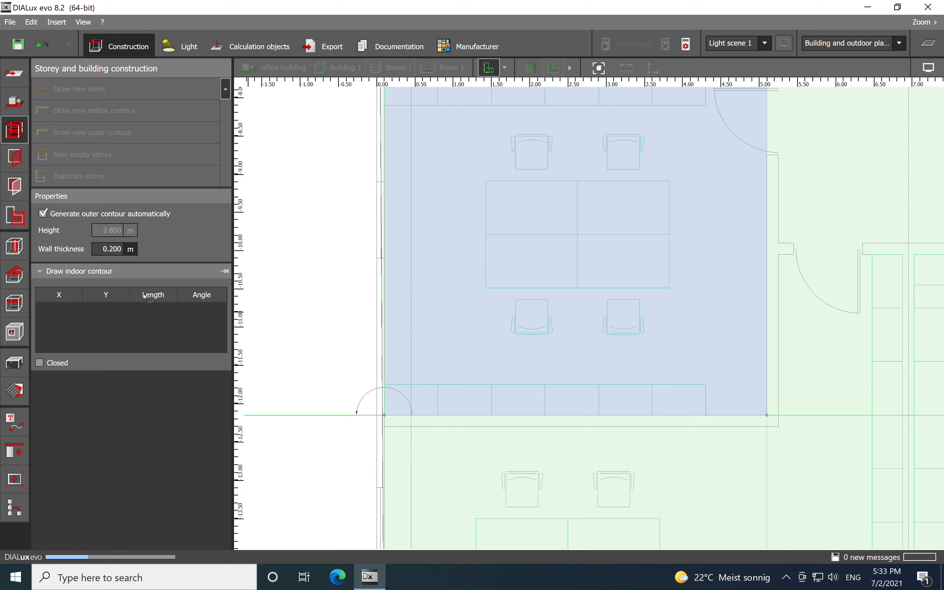
- Start a new room for the corridor and place its first corner at the wall corner beside Room 2
{"action": "scroll", "coordinate": [594, 310], "scroll_direction": "down", "scroll_amount": 5}
{"action": "middle_click_drag", "start_coordinate": [590, 305], "coordinate": [436, 322]}
{"action": "scroll", "coordinate": [472, 311], "scroll_direction": "up", "scroll_amount": 1}
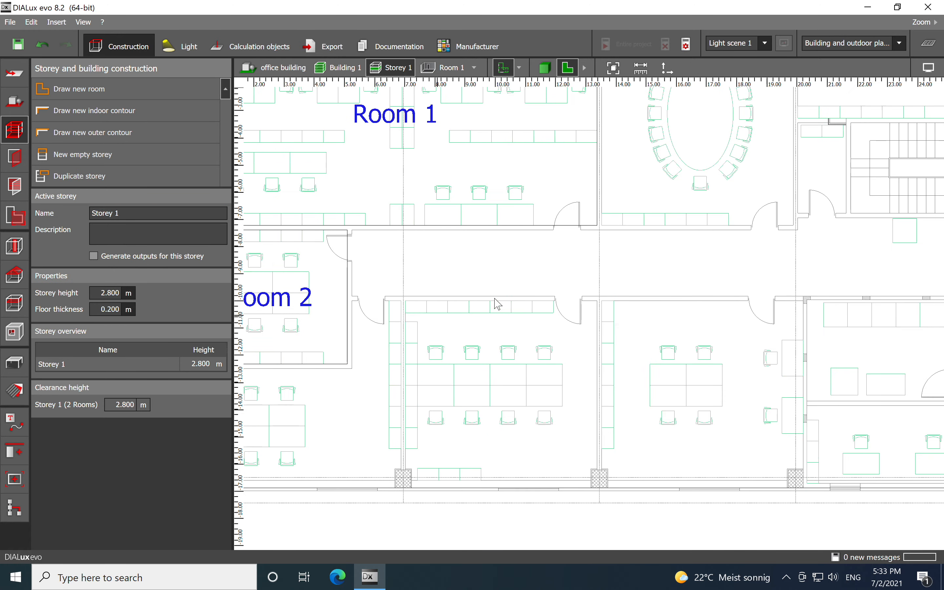
{"action": "left_click", "coordinate": [115, 90]}
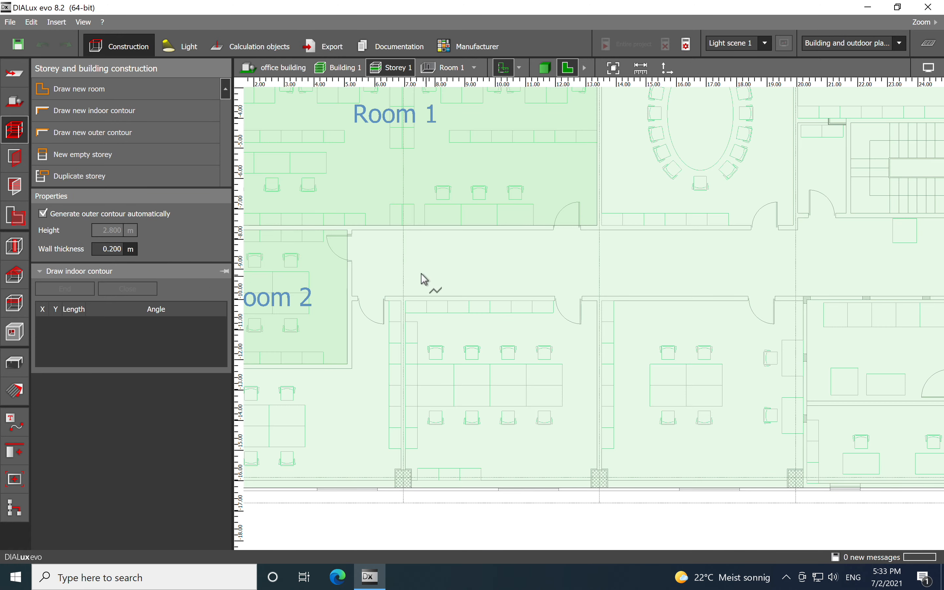
{"action": "scroll", "coordinate": [469, 266], "scroll_direction": "up", "scroll_amount": 5}
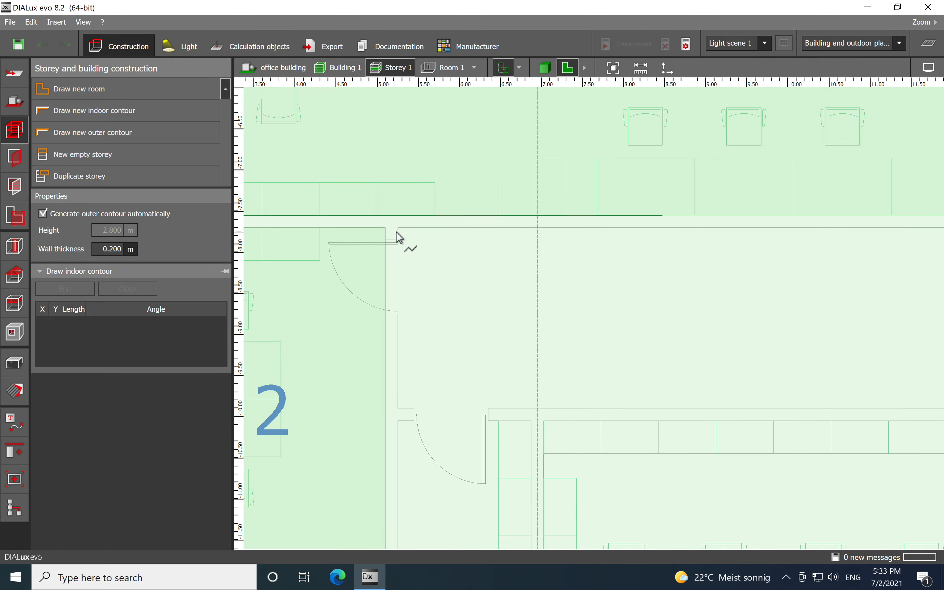
{"action": "left_click", "coordinate": [402, 235]}
- Run the corridor outline along its upper wall and step up at the wall offset near 20 m
{"action": "scroll", "coordinate": [383, 265], "scroll_direction": "down", "scroll_amount": 5}
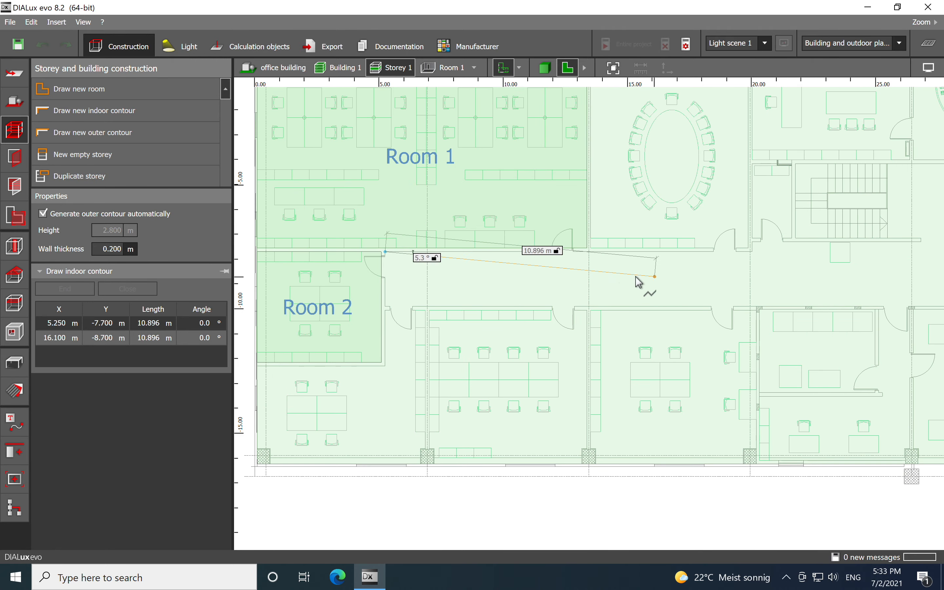
{"action": "middle_click_drag", "start_coordinate": [636, 278], "coordinate": [410, 293]}
{"action": "scroll", "coordinate": [585, 285], "scroll_direction": "up", "scroll_amount": 10}
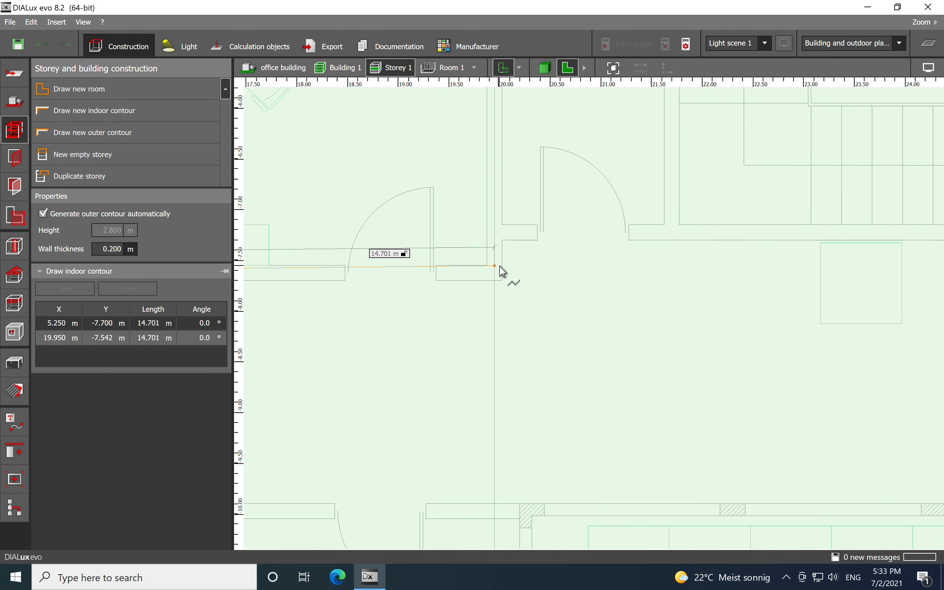
{"action": "left_click", "coordinate": [487, 299]}
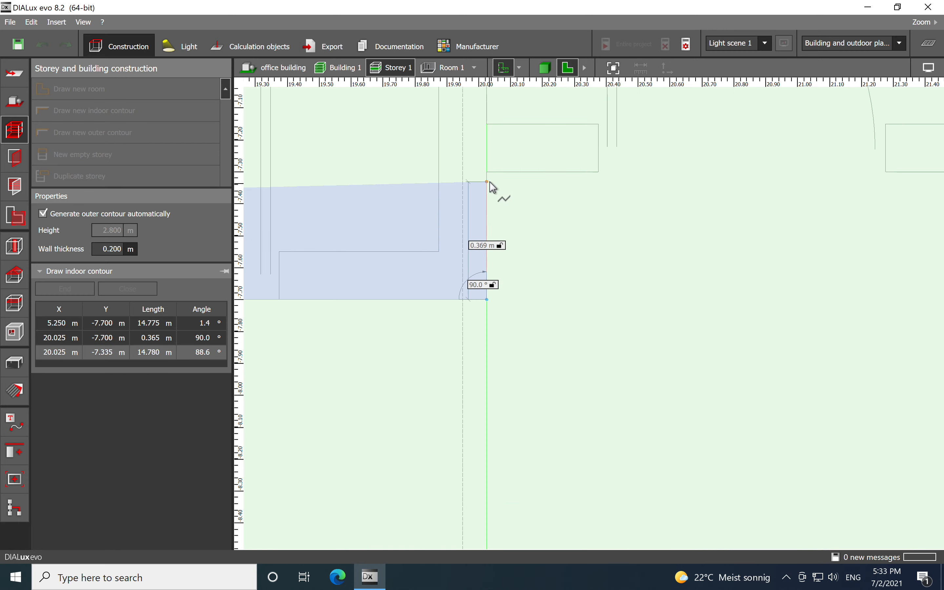
{"action": "left_click", "coordinate": [491, 180]}
- Continue the corridor outline along the upper wall to about 26.8 m, jog around the stairwell corner and up to about -4.15 m
{"action": "scroll", "coordinate": [453, 293], "scroll_direction": "down", "scroll_amount": 6}
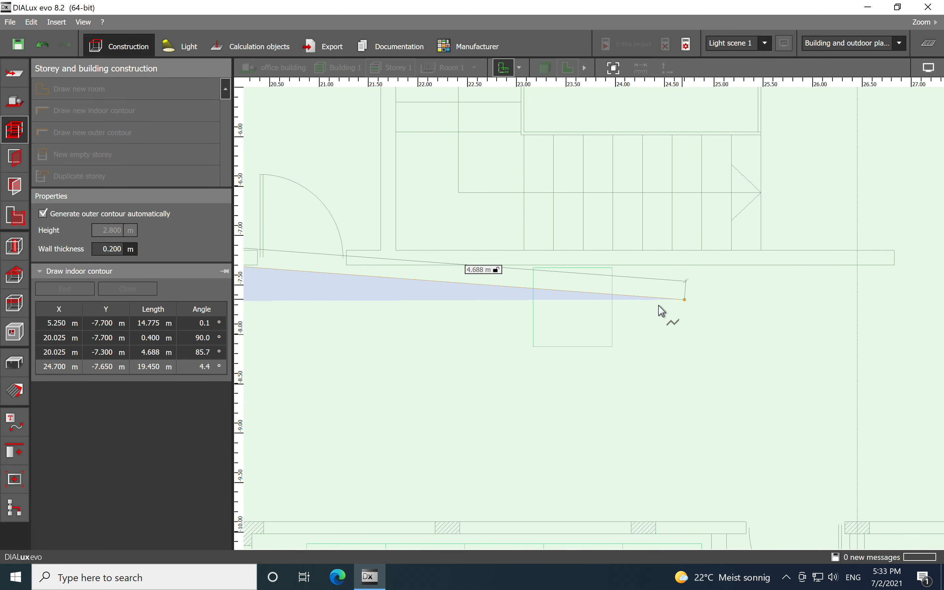
{"action": "left_click", "coordinate": [761, 295]}
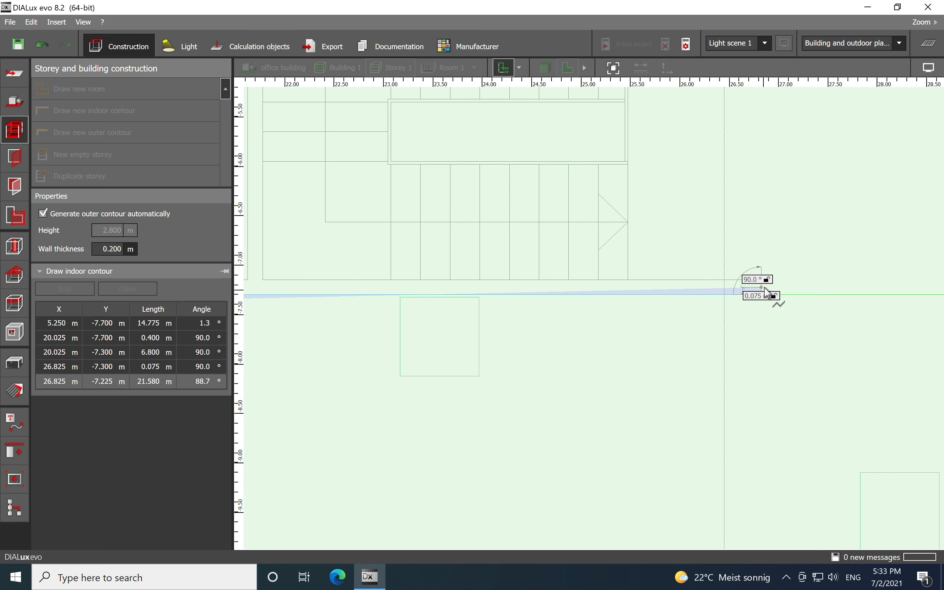
{"action": "left_click", "coordinate": [761, 281]}
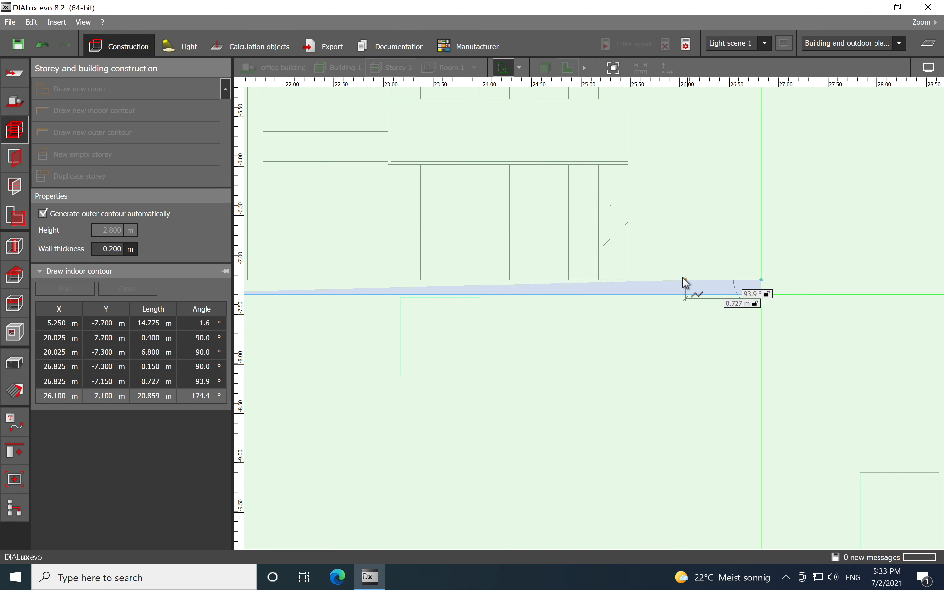
{"action": "left_click", "coordinate": [631, 279]}
{"action": "middle_click_drag", "start_coordinate": [671, 197], "coordinate": [576, 392]}
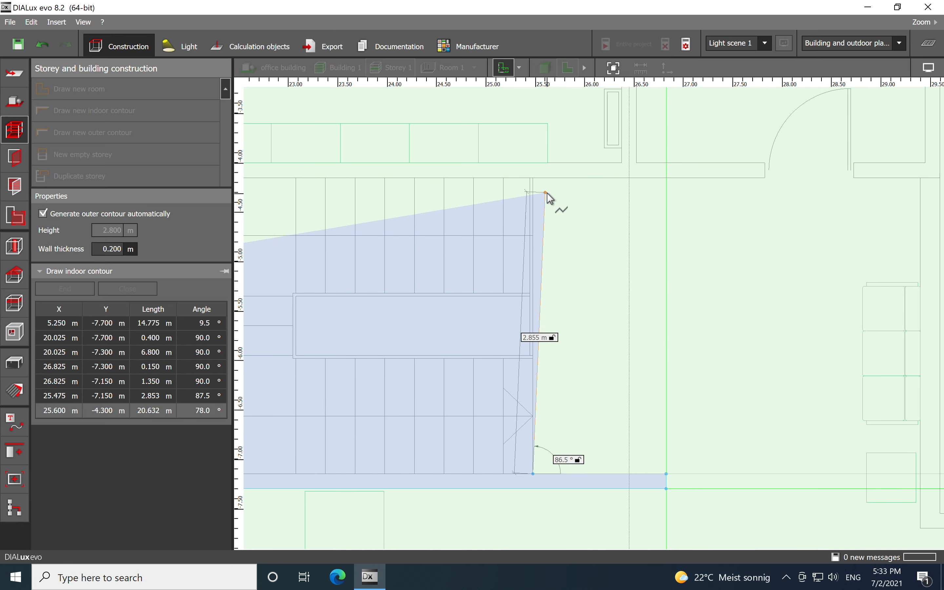
{"action": "left_click", "coordinate": [510, 214]}
- Extend the corridor outline across the stairwell top to 29.4 m and back down to the corridor wall
{"action": "scroll", "coordinate": [662, 333], "scroll_direction": "down", "scroll_amount": 3}
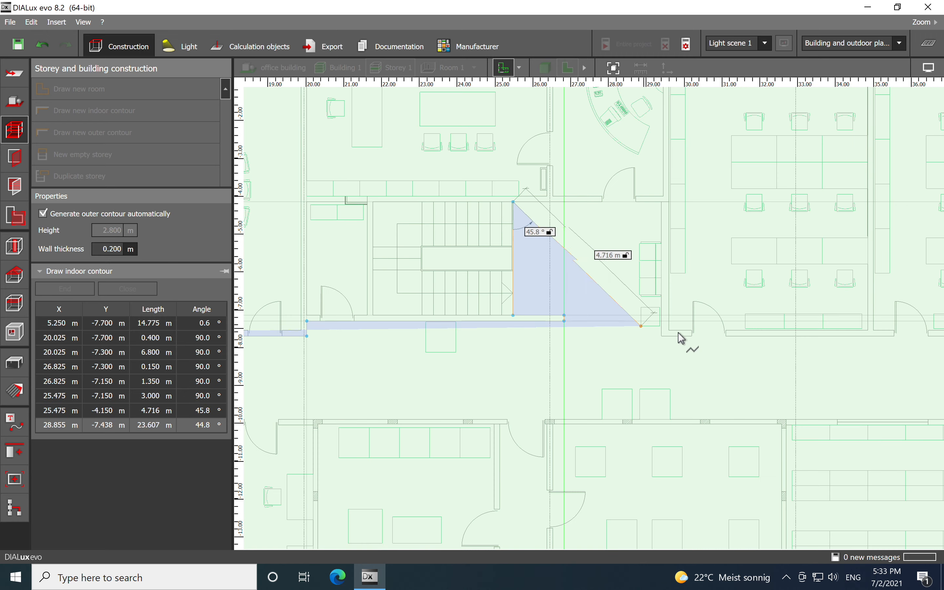
{"action": "scroll", "coordinate": [672, 232], "scroll_direction": "up", "scroll_amount": 2}
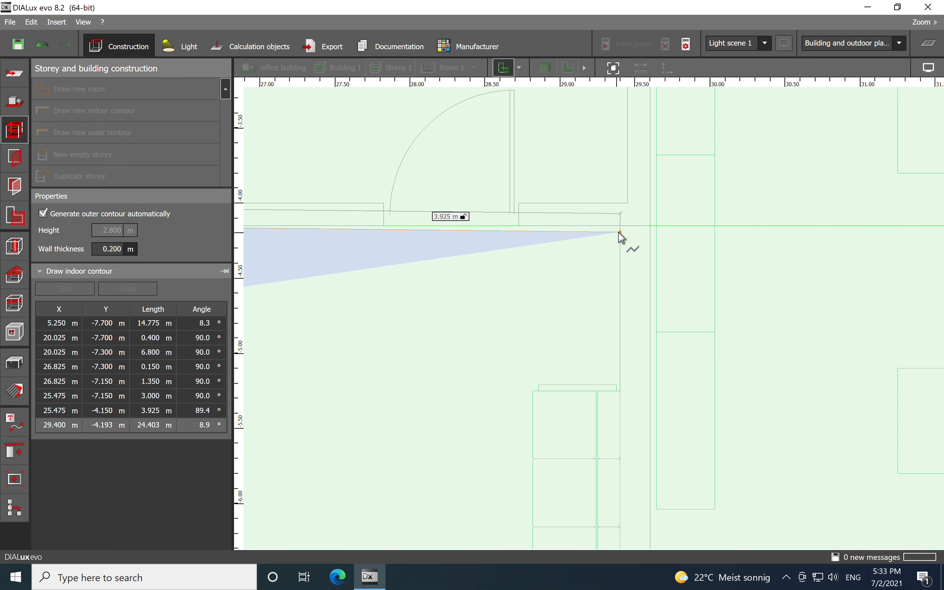
{"action": "left_click", "coordinate": [622, 227]}
{"action": "scroll", "coordinate": [609, 227], "scroll_direction": "down", "scroll_amount": 5}
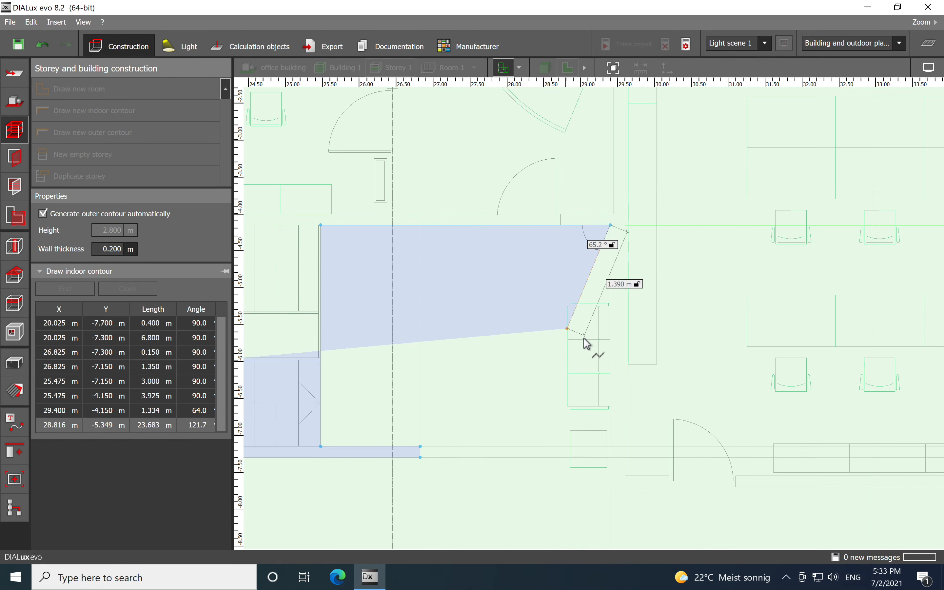
{"action": "middle_click_drag", "start_coordinate": [591, 337], "coordinate": [609, 218]}
{"action": "scroll", "coordinate": [612, 245], "scroll_direction": "up", "scroll_amount": 1}
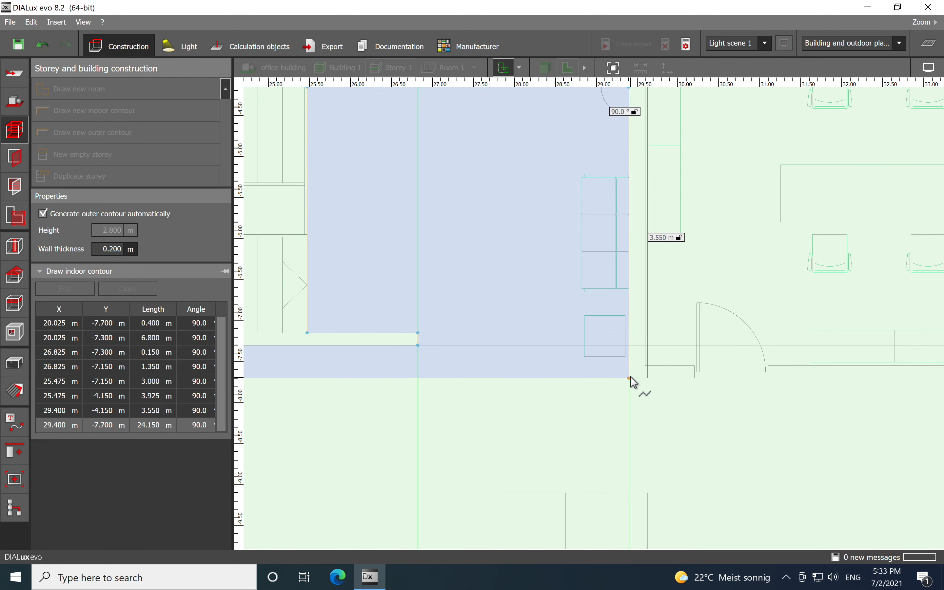
{"action": "left_click", "coordinate": [629, 382]}
- Run the corridor outline along the upper corridor wall to about 46.6 m
{"action": "scroll", "coordinate": [547, 312], "scroll_direction": "down", "scroll_amount": 6}
{"action": "middle_click_drag", "start_coordinate": [659, 385], "coordinate": [498, 379]}
{"action": "scroll", "coordinate": [554, 373], "scroll_direction": "up", "scroll_amount": 1}
{"action": "middle_click_drag", "start_coordinate": [700, 369], "coordinate": [470, 382]}
{"action": "scroll", "coordinate": [480, 380], "scroll_direction": "up", "scroll_amount": 1}
{"action": "scroll", "coordinate": [644, 344], "scroll_direction": "up", "scroll_amount": 3}
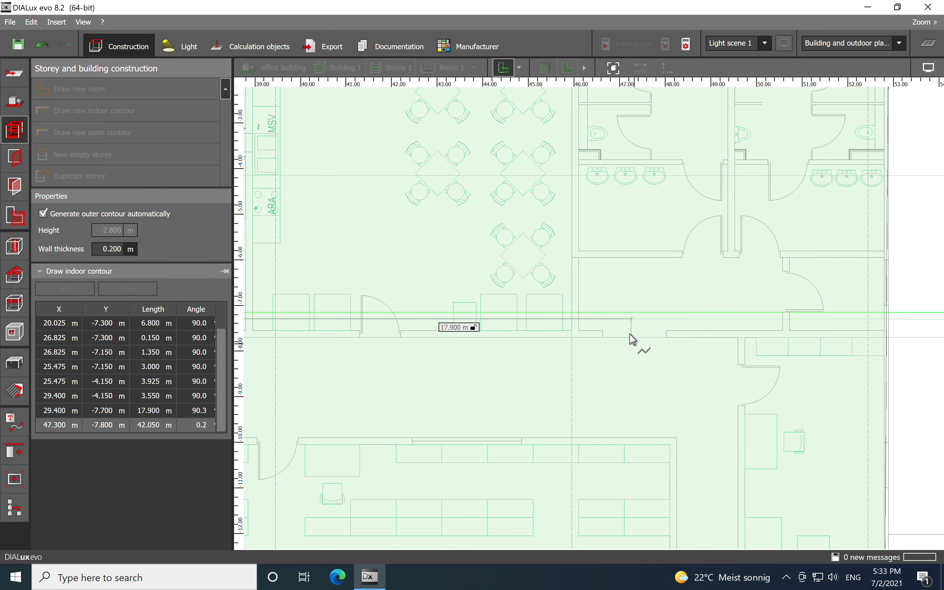
{"action": "scroll", "coordinate": [628, 338], "scroll_direction": "up", "scroll_amount": 2}
{"action": "left_click", "coordinate": [589, 338]}
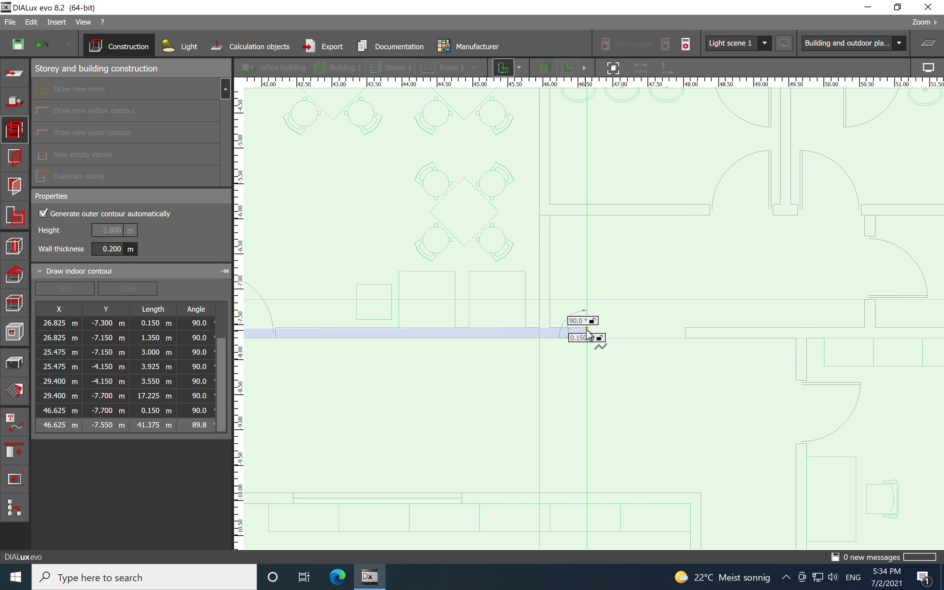
- Step the corridor outline up into the recess, across to about 50.6 m at the upper wall
{"action": "left_click", "coordinate": [577, 331]}
{"action": "left_click", "coordinate": [553, 331]}
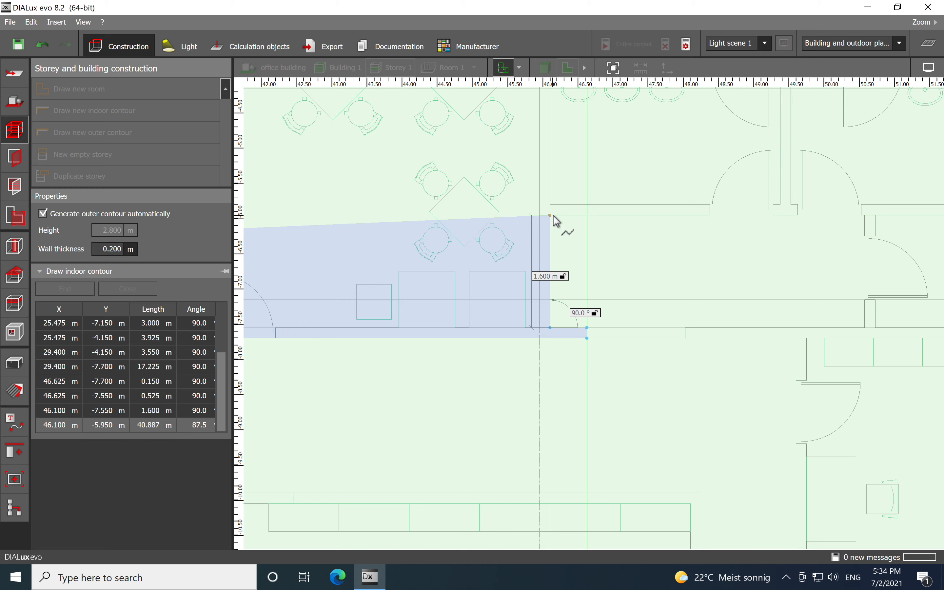
{"action": "left_click", "coordinate": [704, 244]}
{"action": "scroll", "coordinate": [786, 249], "scroll_direction": "up", "scroll_amount": 5}
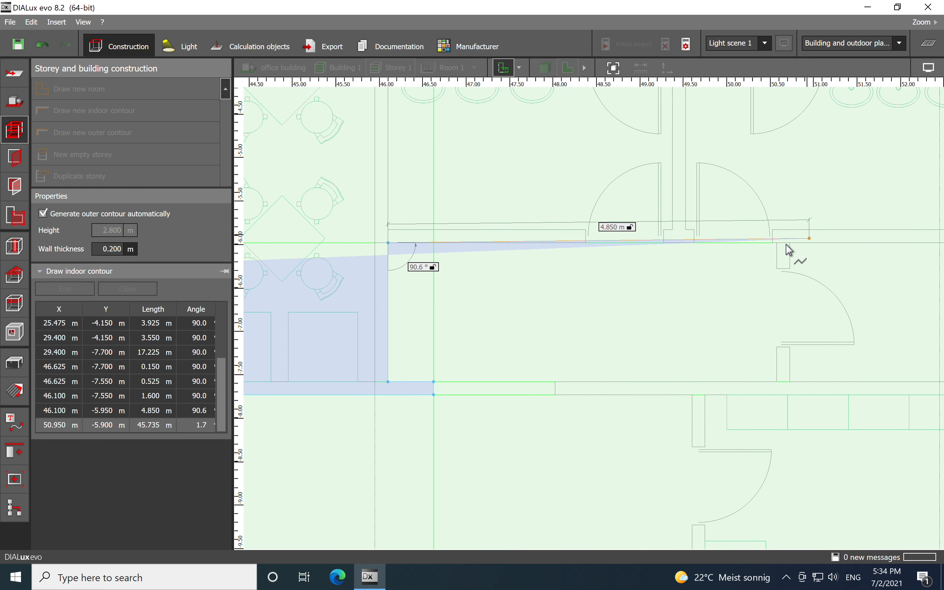
{"action": "left_click", "coordinate": [691, 266]}
{"action": "scroll", "coordinate": [674, 249], "scroll_direction": "down", "scroll_amount": 5}
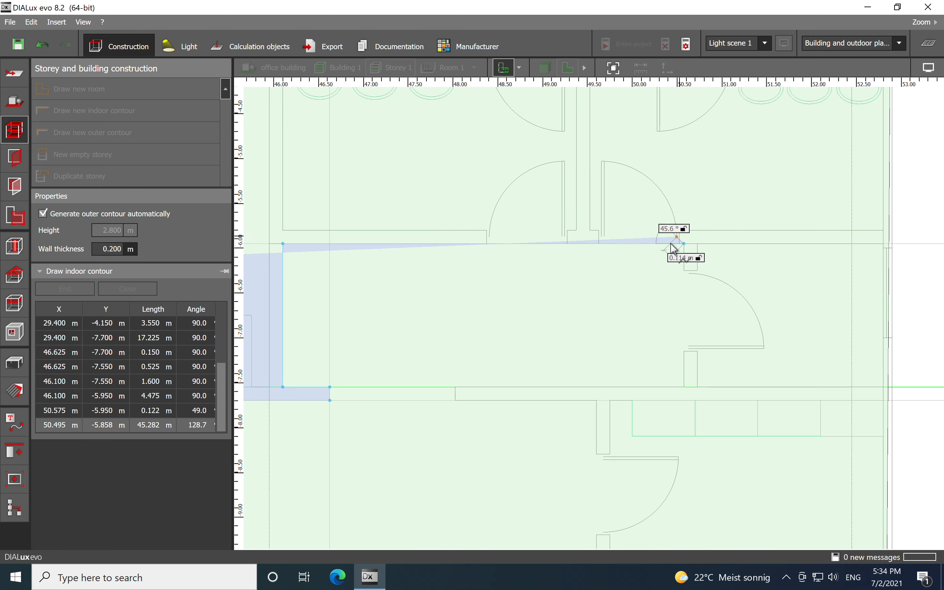
- Bring the corridor outline back down to the corridor wall and across to about 49.6 m
{"action": "left_click", "coordinate": [684, 387]}
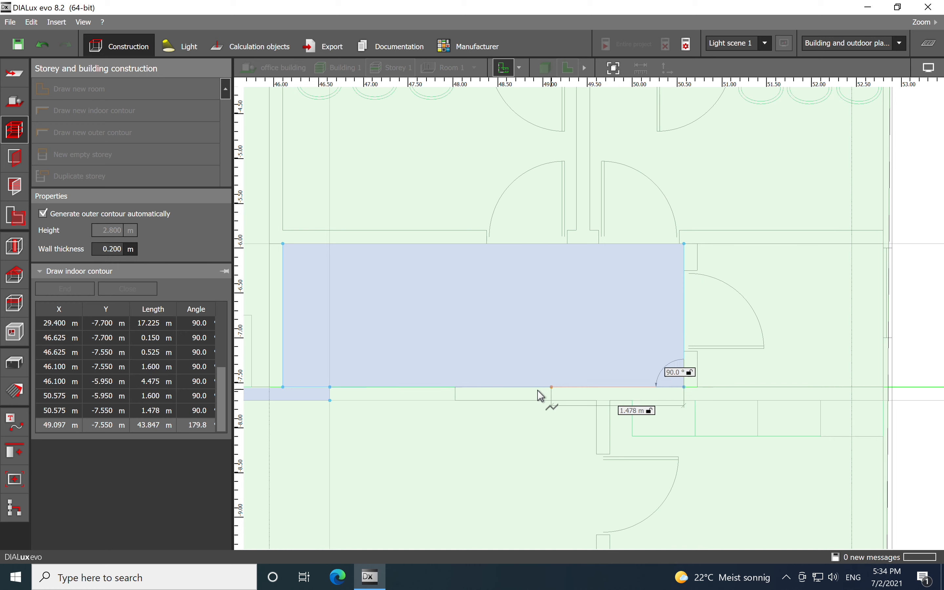
{"action": "left_click", "coordinate": [456, 387]}
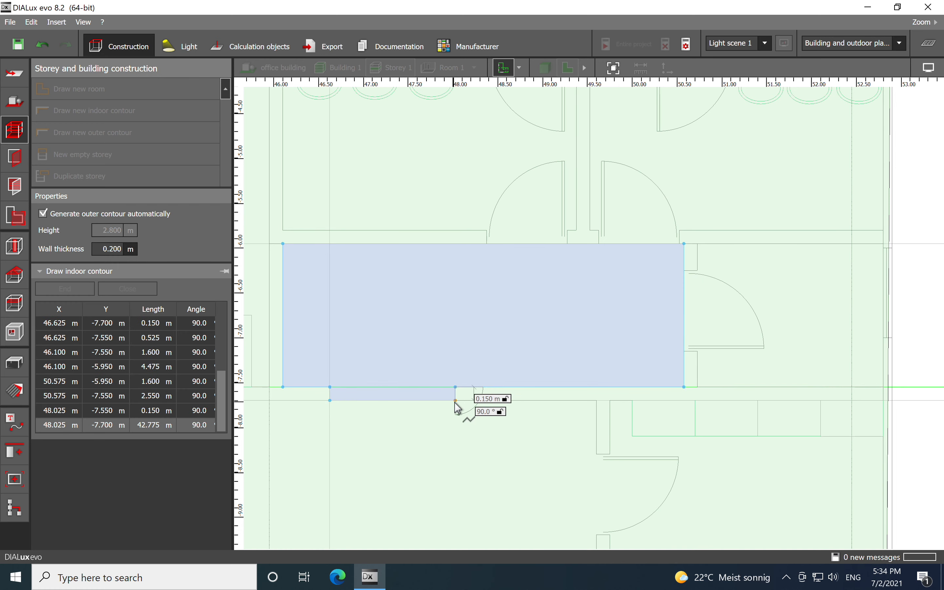
{"action": "left_click", "coordinate": [455, 401]}
{"action": "left_click", "coordinate": [596, 400]}
{"action": "middle_click_drag", "start_coordinate": [572, 461], "coordinate": [626, 222]}
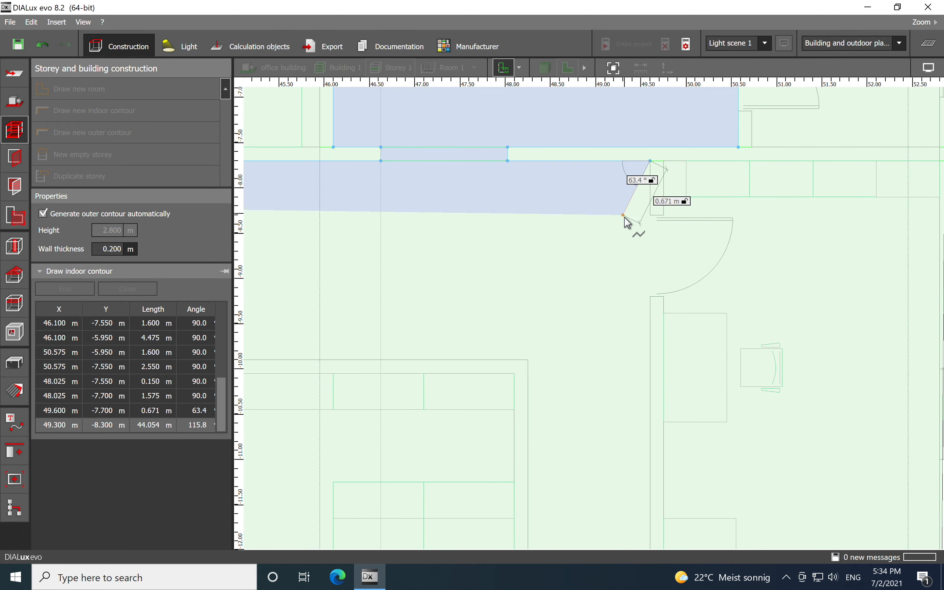
- Extend the corridor outline down to about -12.45 m, across to 48.25 m and back up to the lower corridor wall
{"action": "scroll", "coordinate": [611, 246], "scroll_direction": "down", "scroll_amount": 3}
{"action": "scroll", "coordinate": [632, 383], "scroll_direction": "up", "scroll_amount": 4}
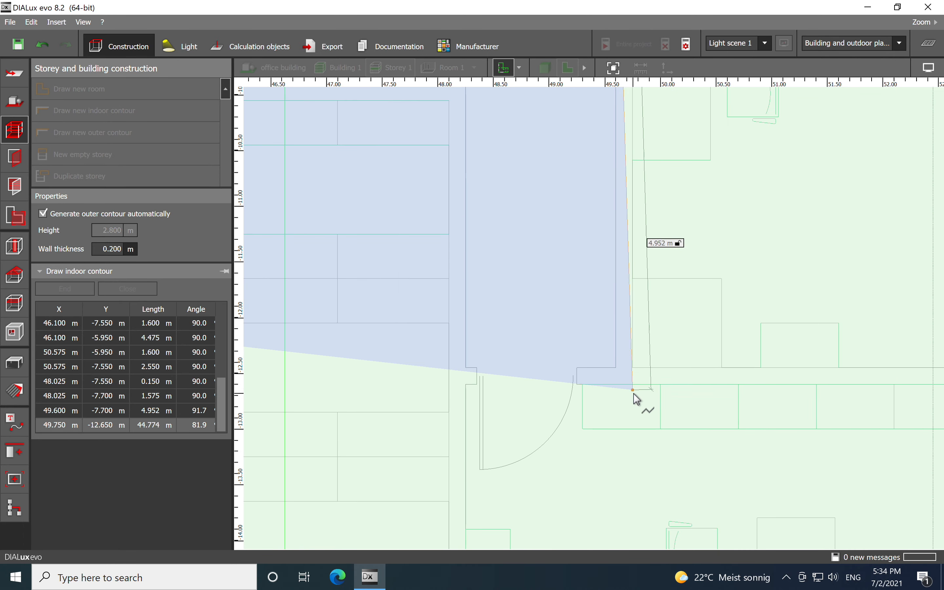
{"action": "left_click", "coordinate": [593, 369]}
{"action": "left_click", "coordinate": [465, 367]}
{"action": "scroll", "coordinate": [544, 308], "scroll_direction": "down", "scroll_amount": 3}
{"action": "scroll", "coordinate": [619, 373], "scroll_direction": "up", "scroll_amount": 2}
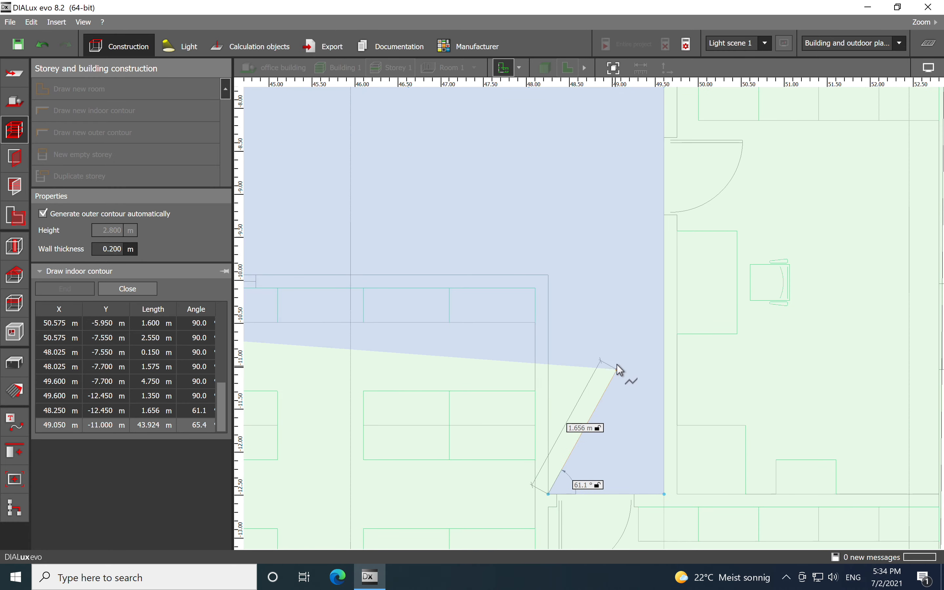
{"action": "left_click", "coordinate": [551, 276]}
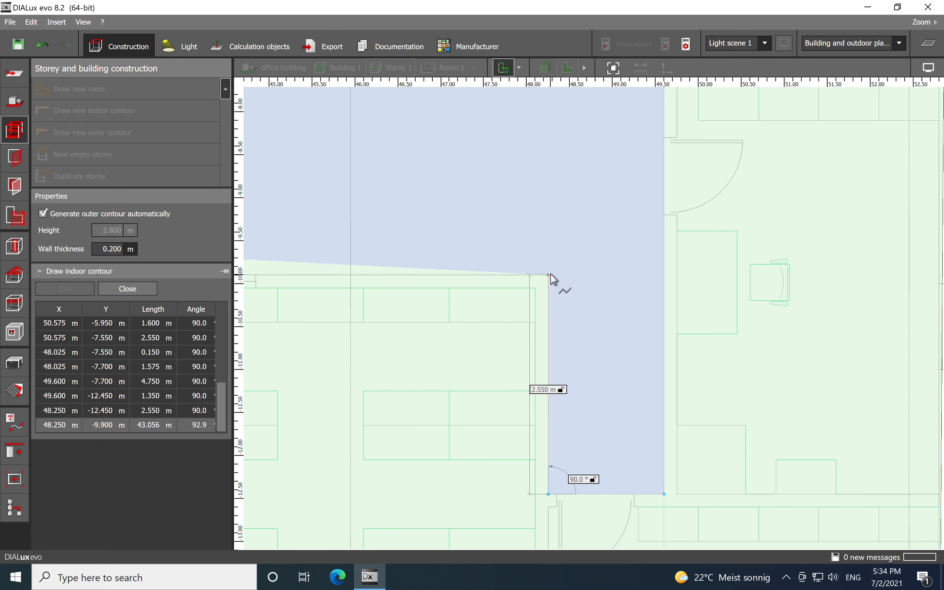
- Run the corridor outline along the lower corridor wall back to the start and close the contour
{"action": "scroll", "coordinate": [555, 281], "scroll_direction": "down", "scroll_amount": 3}
{"action": "middle_click_drag", "start_coordinate": [510, 310], "coordinate": [801, 336]}
{"action": "scroll", "coordinate": [801, 336], "scroll_direction": "down", "scroll_amount": 1}
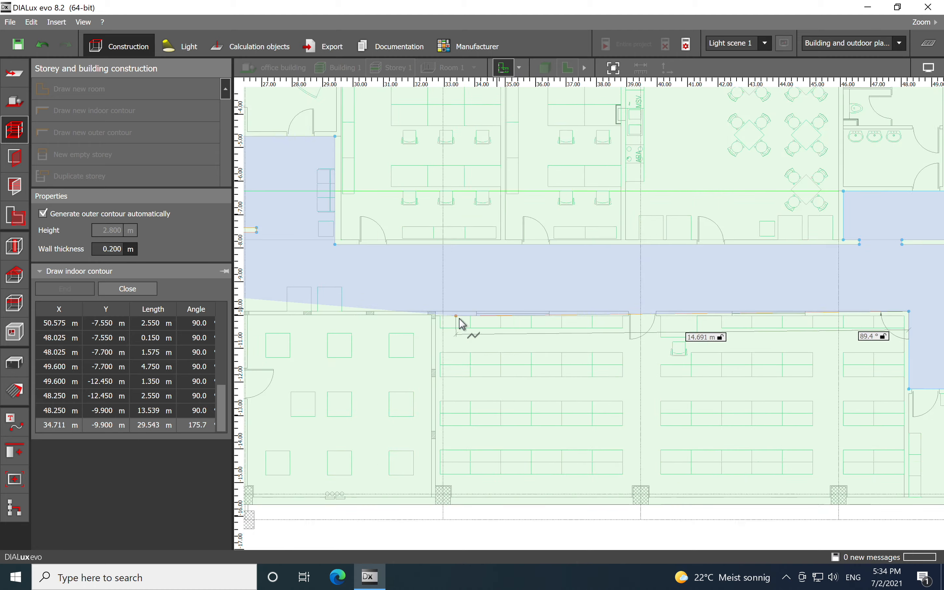
{"action": "middle_click_drag", "start_coordinate": [456, 321], "coordinate": [794, 342]}
{"action": "scroll", "coordinate": [426, 333], "scroll_direction": "down", "scroll_amount": 2}
{"action": "scroll", "coordinate": [425, 332], "scroll_direction": "down", "scroll_amount": 1}
{"action": "middle_click_drag", "start_coordinate": [416, 332], "coordinate": [751, 350]}
{"action": "scroll", "coordinate": [472, 384], "scroll_direction": "up", "scroll_amount": 1}
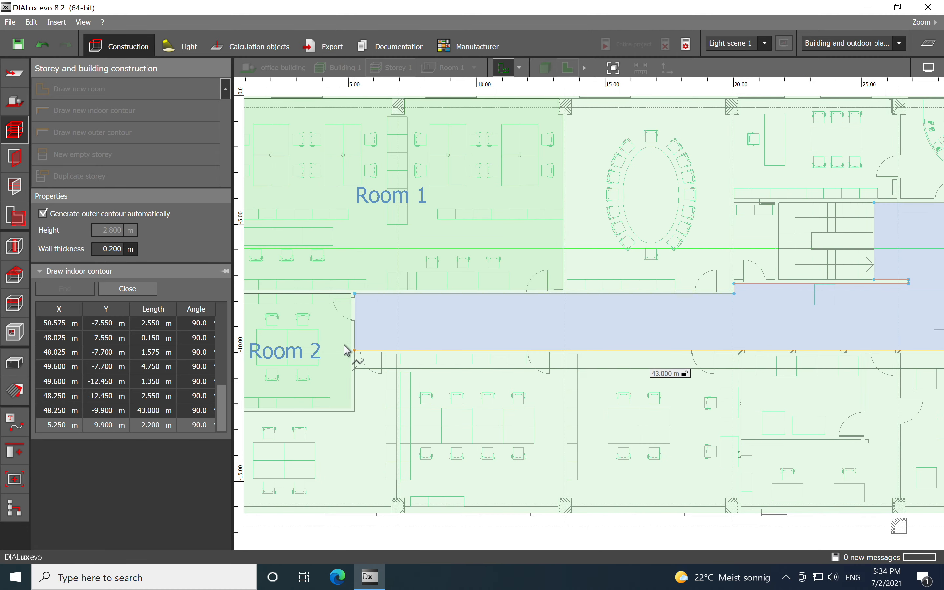
{"action": "scroll", "coordinate": [357, 359], "scroll_direction": "up", "scroll_amount": 7}
{"action": "left_click", "coordinate": [378, 362]}
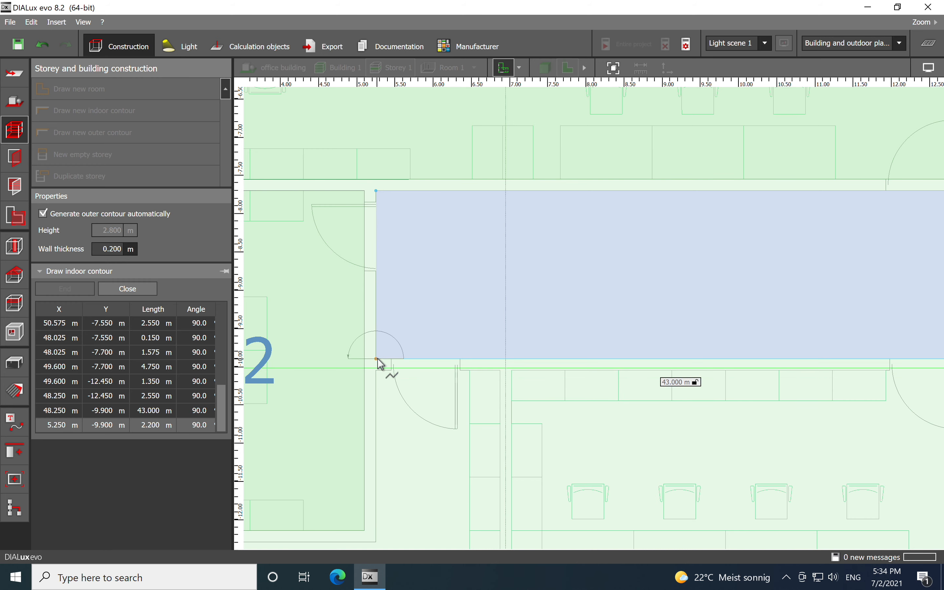
{"action": "scroll", "coordinate": [379, 363], "scroll_direction": "up", "scroll_amount": 1}
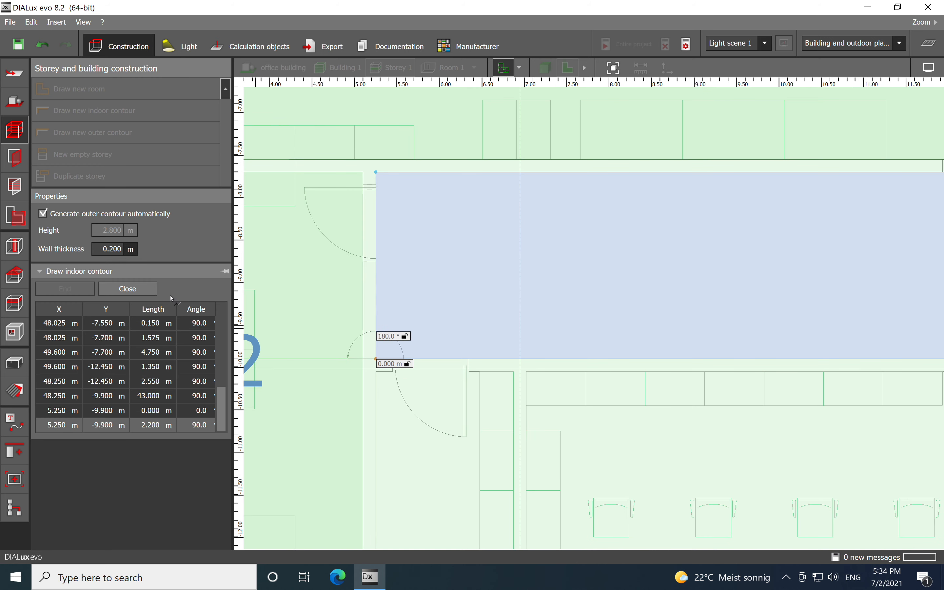
{"action": "left_click", "coordinate": [127, 289]}
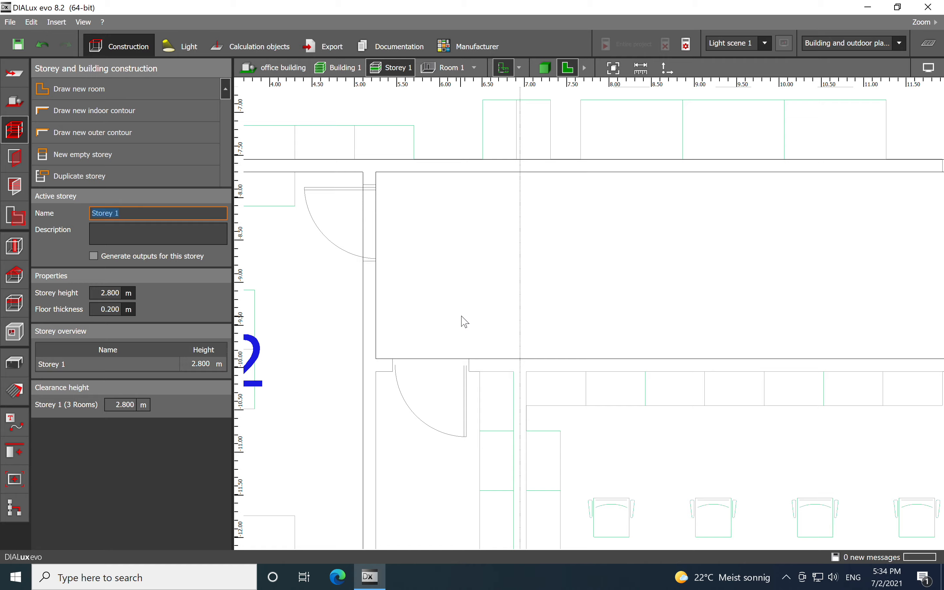
- Insert a standard window into Room 1's upper exterior wall at about 3 m
{"action": "scroll", "coordinate": [487, 295], "scroll_direction": "down", "scroll_amount": 10}
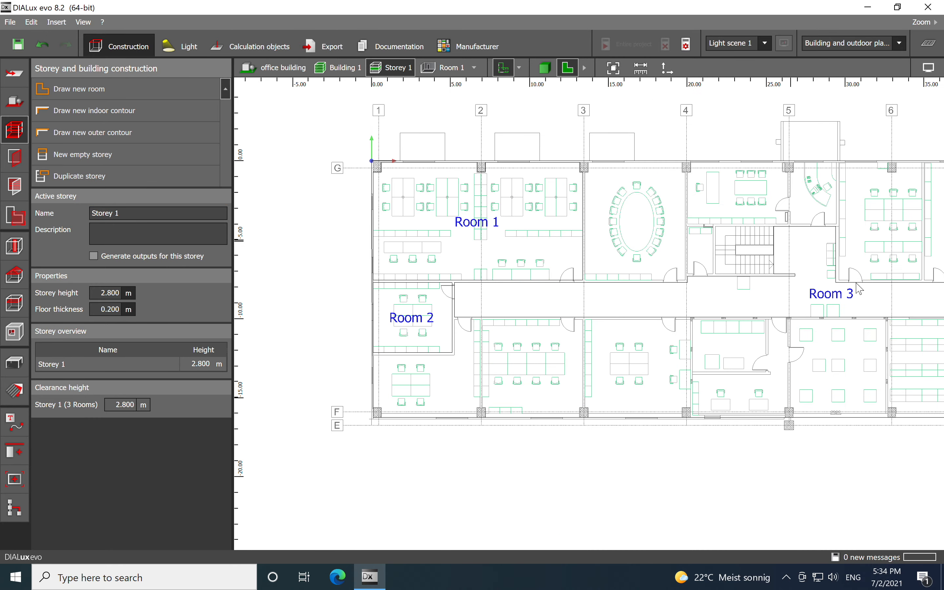
{"action": "scroll", "coordinate": [665, 289], "scroll_direction": "up", "scroll_amount": 2}
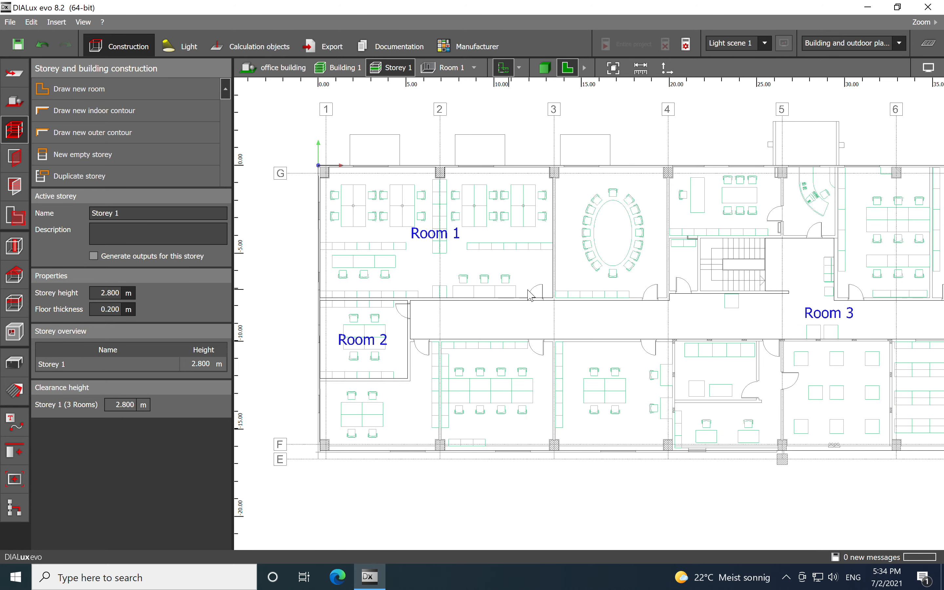
{"action": "scroll", "coordinate": [531, 296], "scroll_direction": "up", "scroll_amount": 1}
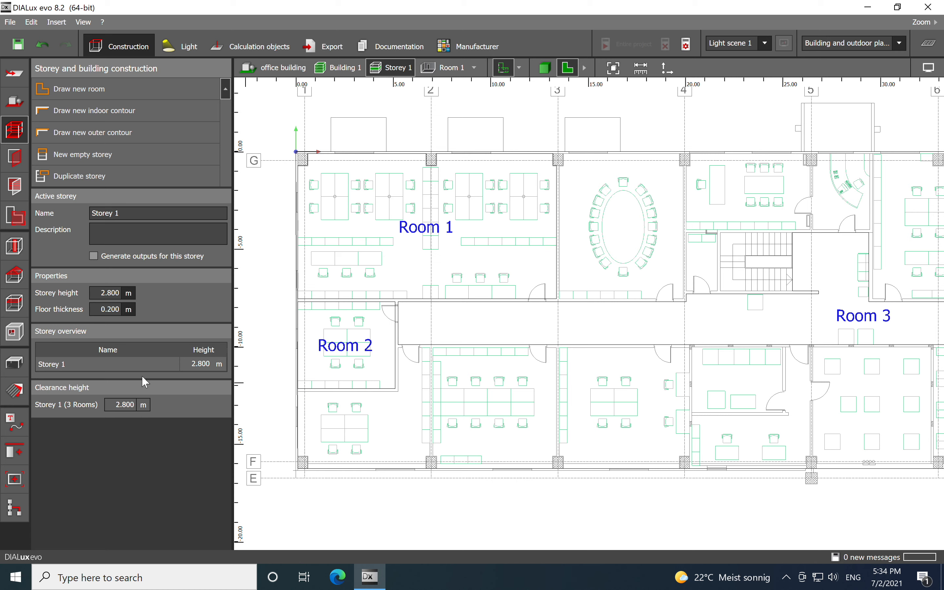
{"action": "left_click", "coordinate": [18, 162]}
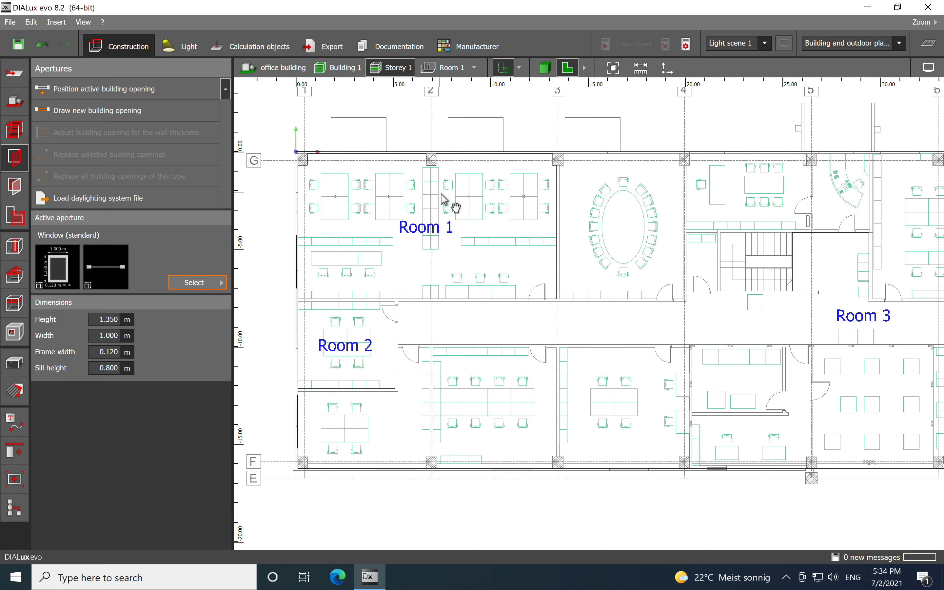
{"action": "middle_click_drag", "start_coordinate": [445, 199], "coordinate": [497, 284]}
{"action": "scroll", "coordinate": [390, 250], "scroll_direction": "up", "scroll_amount": 5}
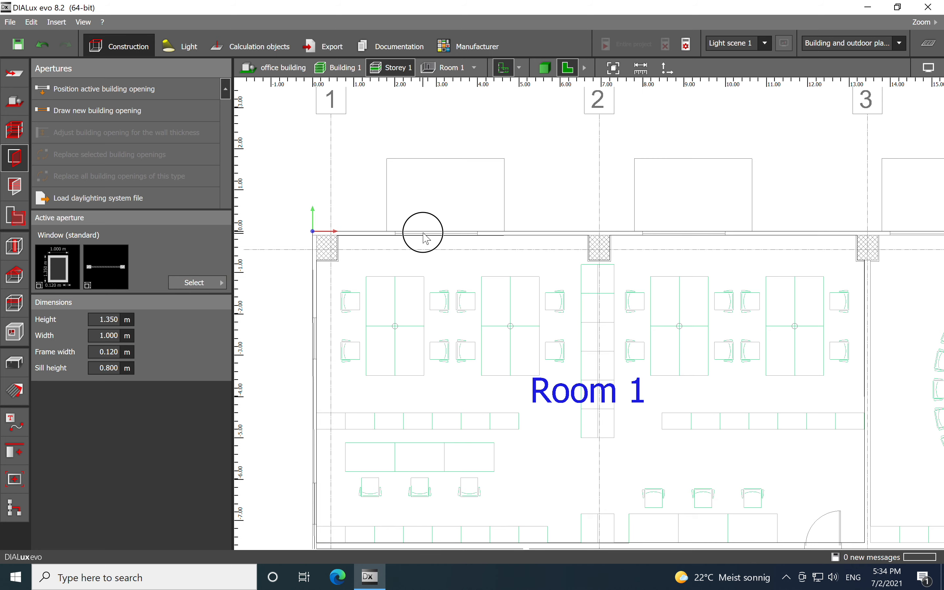
{"action": "scroll", "coordinate": [422, 219], "scroll_direction": "up", "scroll_amount": 4}
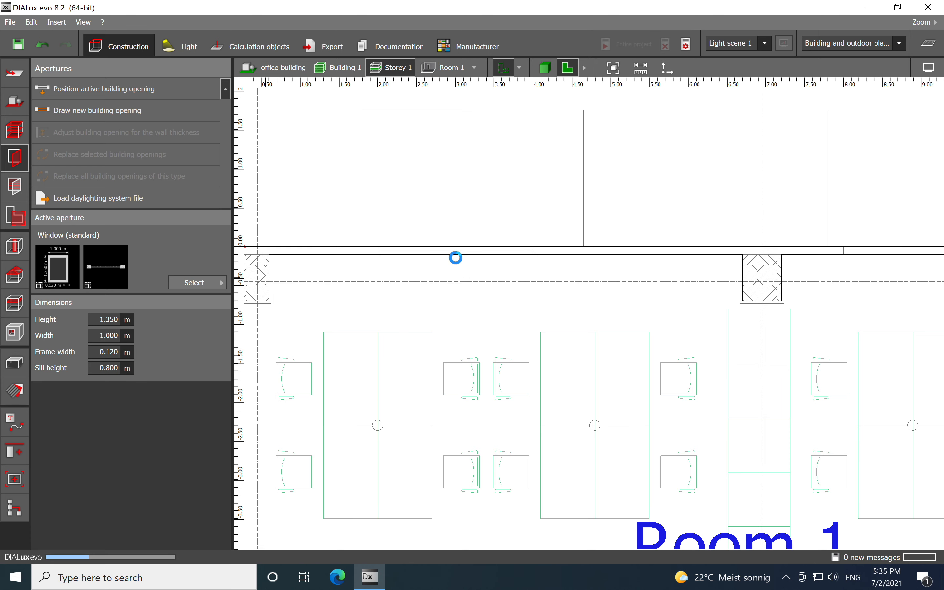
{"action": "left_click", "coordinate": [455, 252]}
{"action": "scroll", "coordinate": [430, 261], "scroll_direction": "up", "scroll_amount": 5}
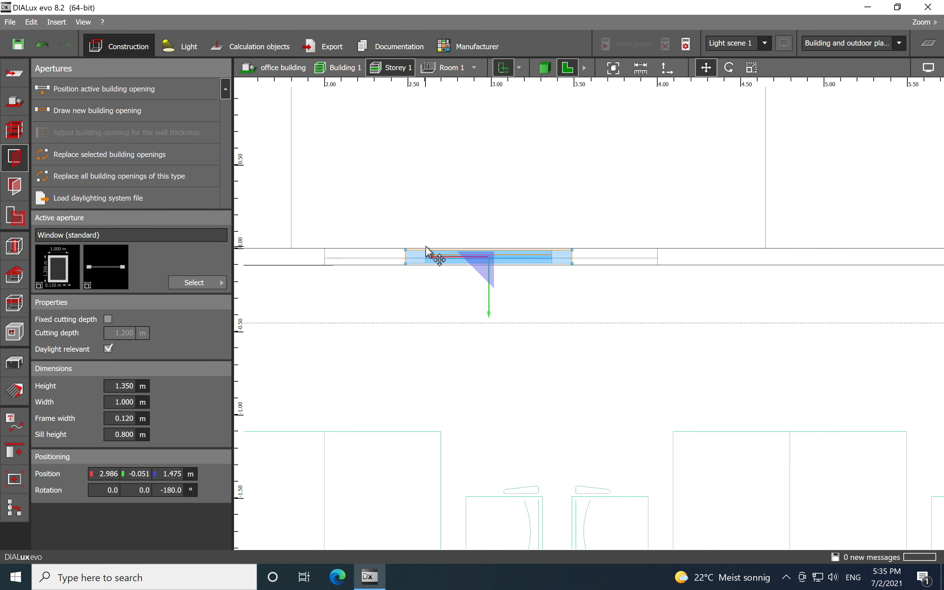
- Scale the window by stretching both ends to the wall opening, making it 2 m wide
{"action": "right_click", "coordinate": [428, 267]}
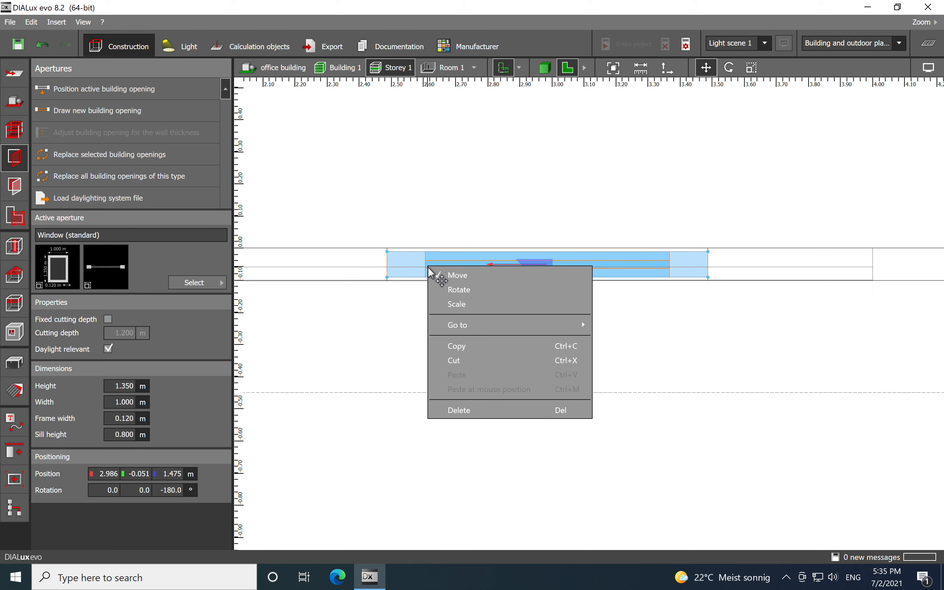
{"action": "left_click", "coordinate": [459, 304]}
{"action": "scroll", "coordinate": [457, 301], "scroll_direction": "down", "scroll_amount": 3}
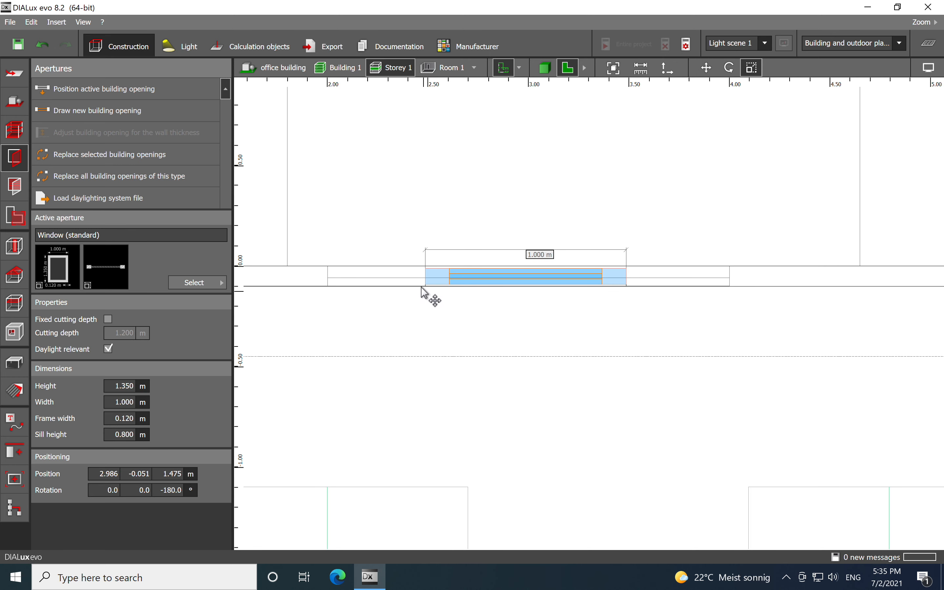
{"action": "left_click_drag", "start_coordinate": [426, 284], "coordinate": [328, 285]}
{"action": "left_click_drag", "start_coordinate": [628, 277], "coordinate": [730, 277]}
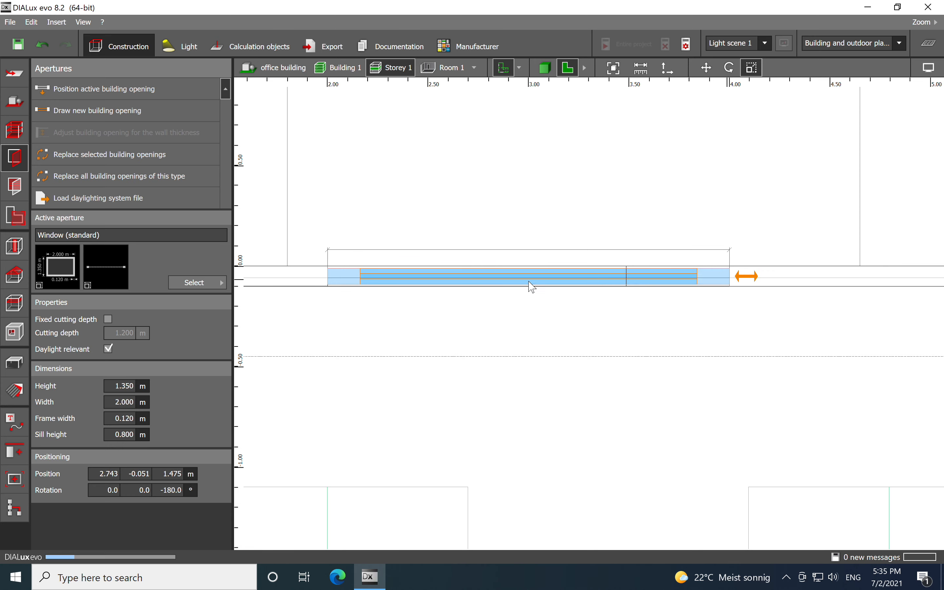
{"action": "scroll", "coordinate": [512, 275], "scroll_direction": "down", "scroll_amount": 10}
{"action": "scroll", "coordinate": [600, 272], "scroll_direction": "up", "scroll_amount": 6}
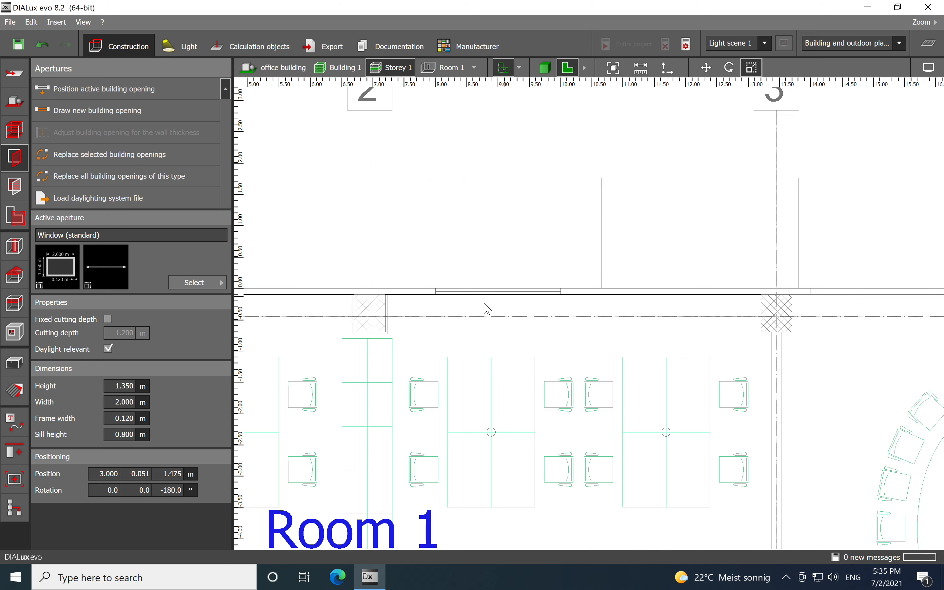
- Insert a second standard window into Room 1's upper exterior wall at about 9 m
{"action": "scroll", "coordinate": [487, 308], "scroll_direction": "up", "scroll_amount": 3}
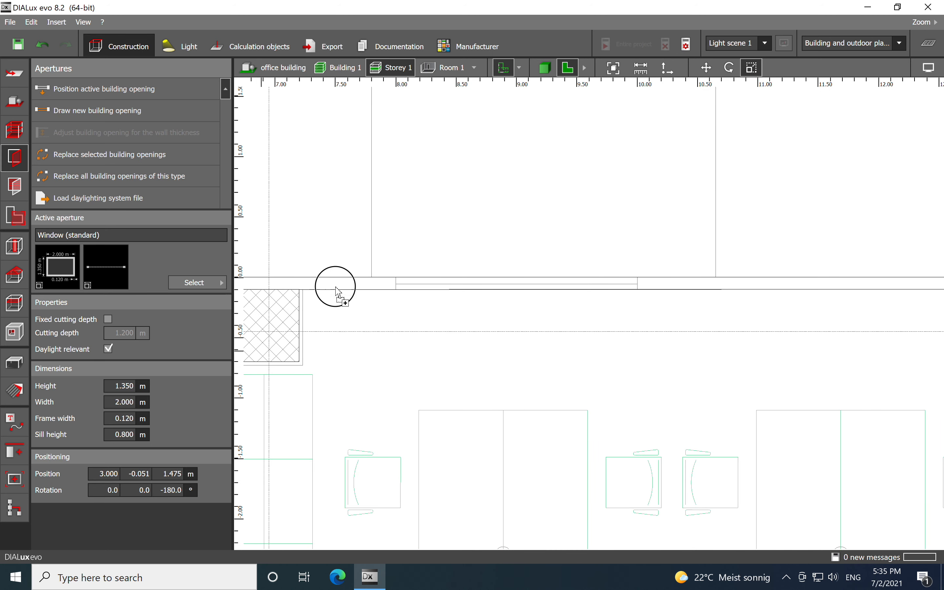
{"action": "left_click", "coordinate": [512, 290]}
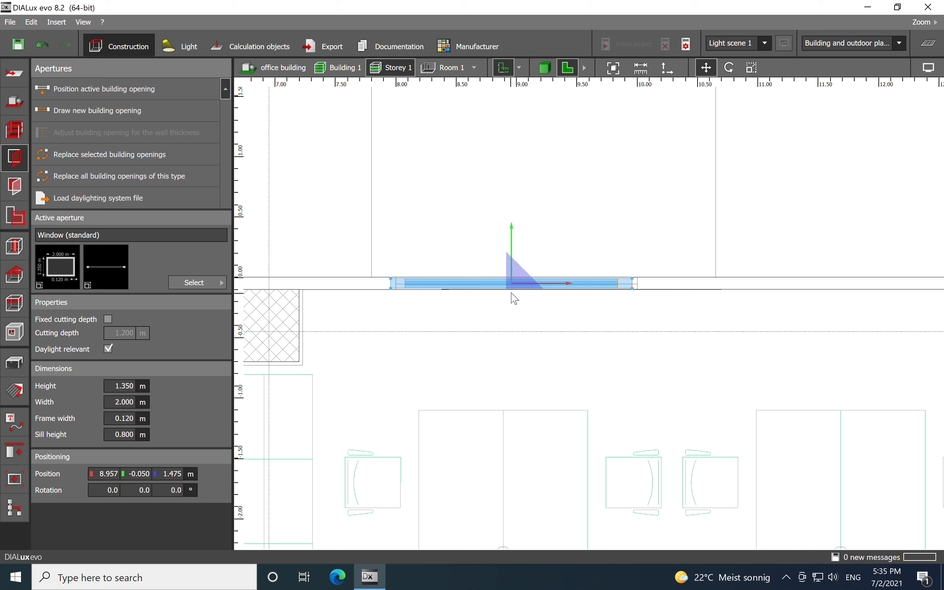
{"action": "scroll", "coordinate": [532, 299], "scroll_direction": "up", "scroll_amount": 2}
{"action": "left_click_drag", "start_coordinate": [498, 281], "coordinate": [509, 282]}
{"action": "scroll", "coordinate": [509, 282], "scroll_direction": "down", "scroll_amount": 7}
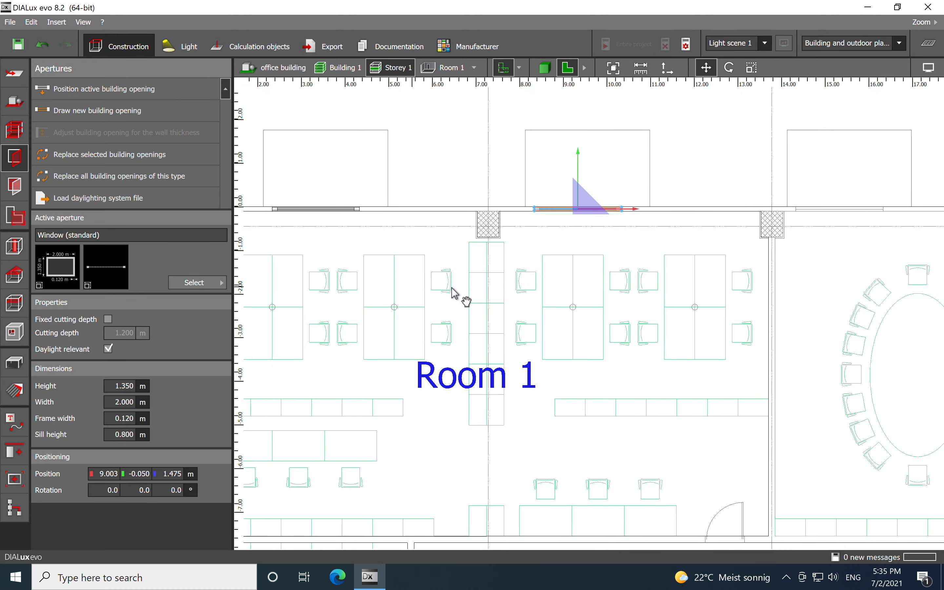
- Insert a standard window into Room 1's left exterior wall at about -2.6 m
{"action": "middle_click_drag", "start_coordinate": [437, 292], "coordinate": [675, 318]}
{"action": "key", "text": "Escape"}
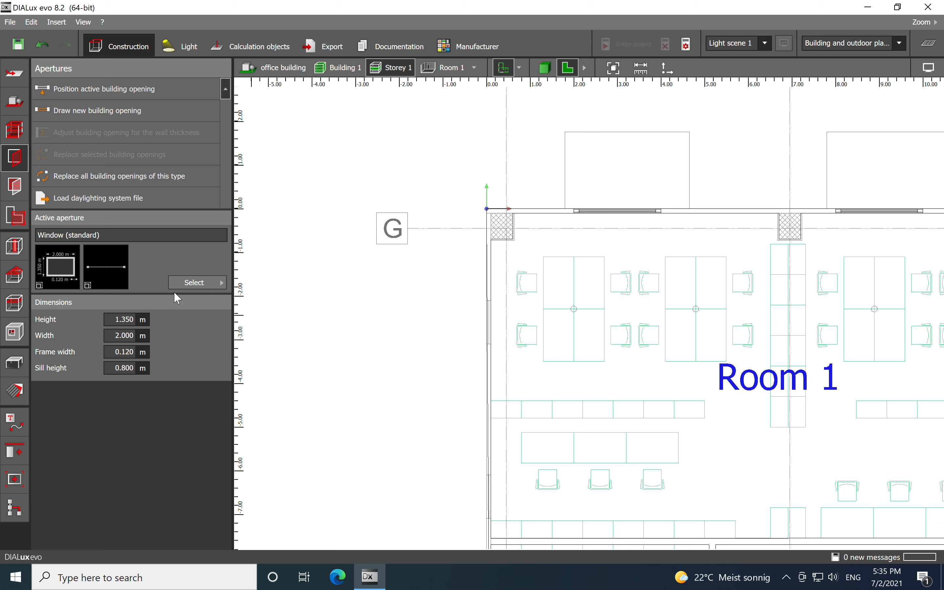
{"action": "scroll", "coordinate": [474, 324], "scroll_direction": "up", "scroll_amount": 5}
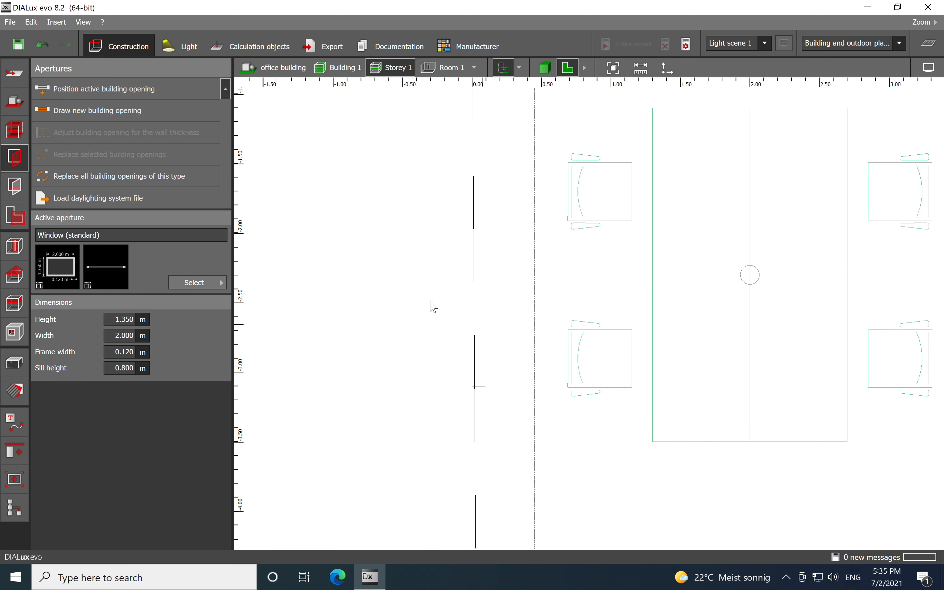
{"action": "left_click", "coordinate": [480, 325]}
{"action": "middle_click_drag", "start_coordinate": [501, 423], "coordinate": [503, 386]}
{"action": "scroll", "coordinate": [502, 385], "scroll_direction": "up", "scroll_amount": 1}
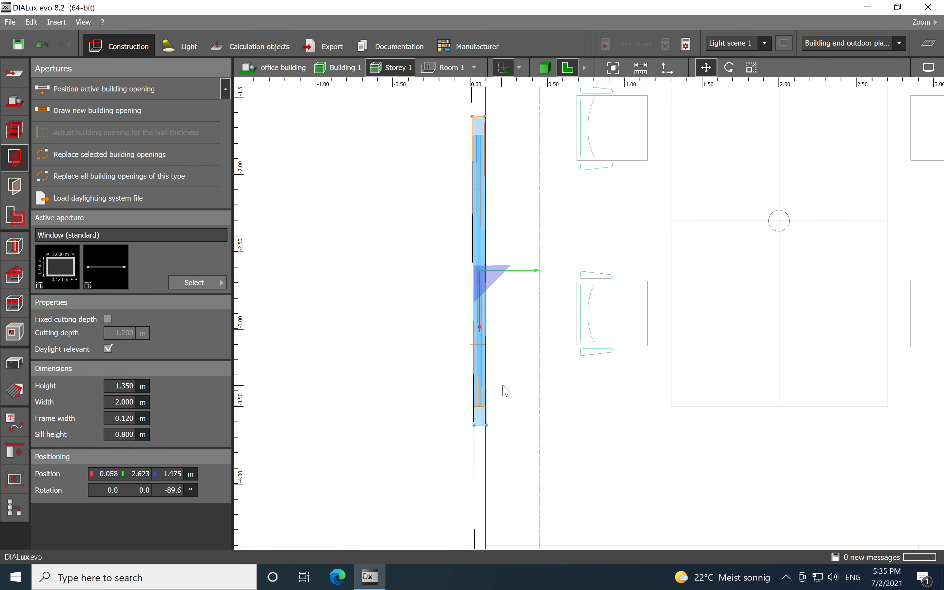
- Scale the left-wall window by pulling in both ends, making it 1 m wide
{"action": "right_click", "coordinate": [482, 384]}
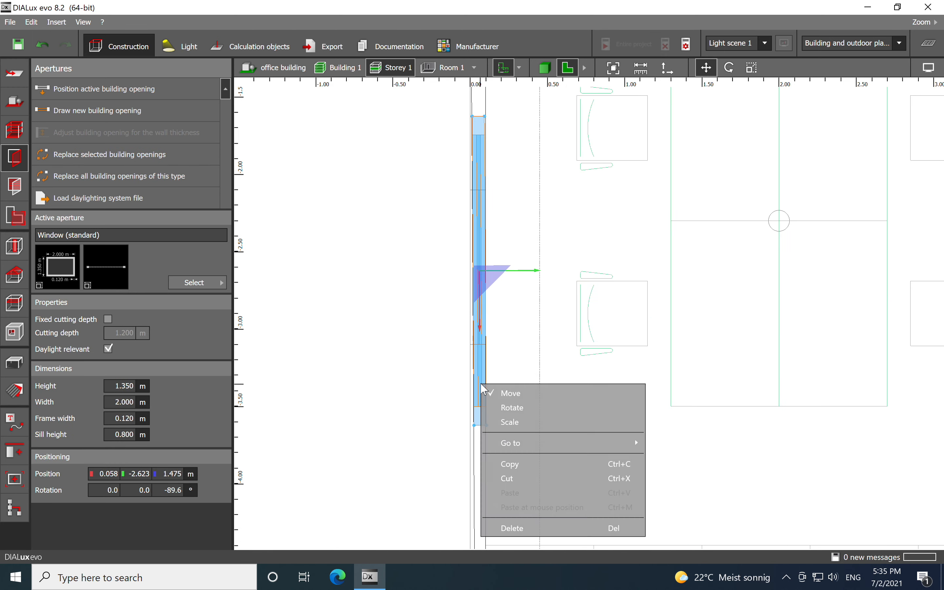
{"action": "left_click", "coordinate": [507, 424]}
{"action": "left_click_drag", "start_coordinate": [479, 429], "coordinate": [485, 343]}
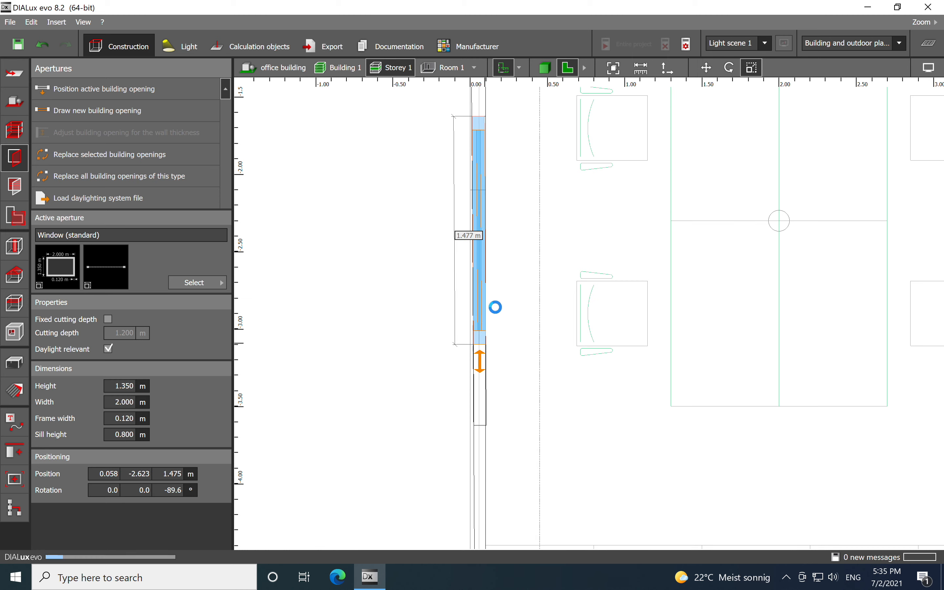
{"action": "left_click_drag", "start_coordinate": [480, 134], "coordinate": [480, 198]}
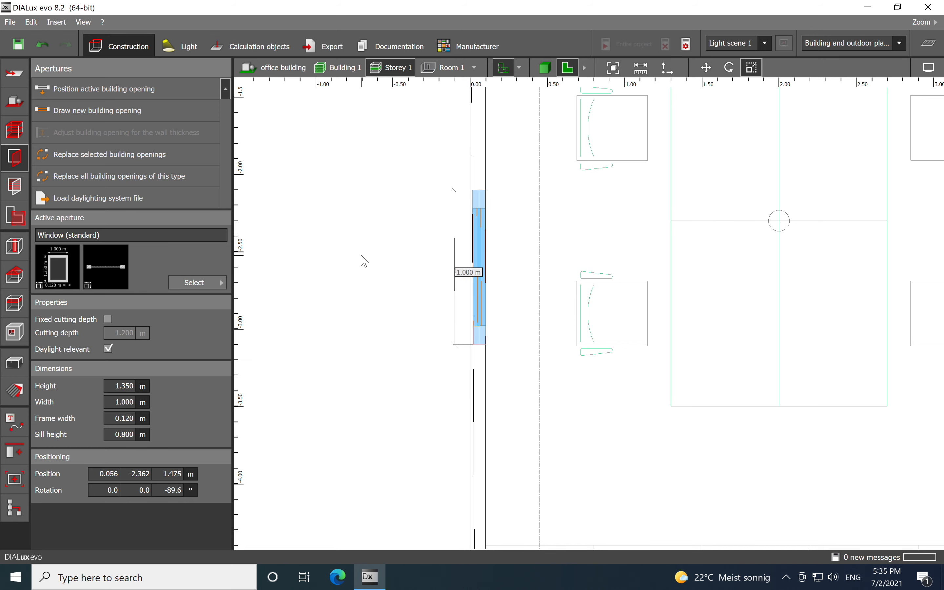
- Pick the standard door from the apertures catalogue and insert it into Room 1's lower wall at about 12.5 m
{"action": "scroll", "coordinate": [355, 260], "scroll_direction": "down", "scroll_amount": 10}
{"action": "scroll", "coordinate": [643, 332], "scroll_direction": "up", "scroll_amount": 1}
{"action": "middle_click_drag", "start_coordinate": [643, 332], "coordinate": [607, 234]}
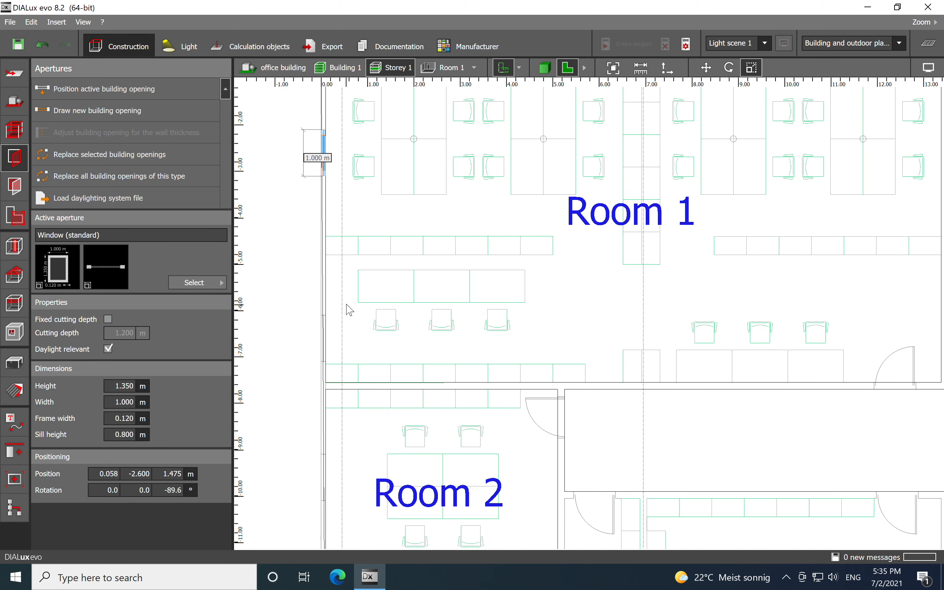
{"action": "left_click", "coordinate": [195, 283]}
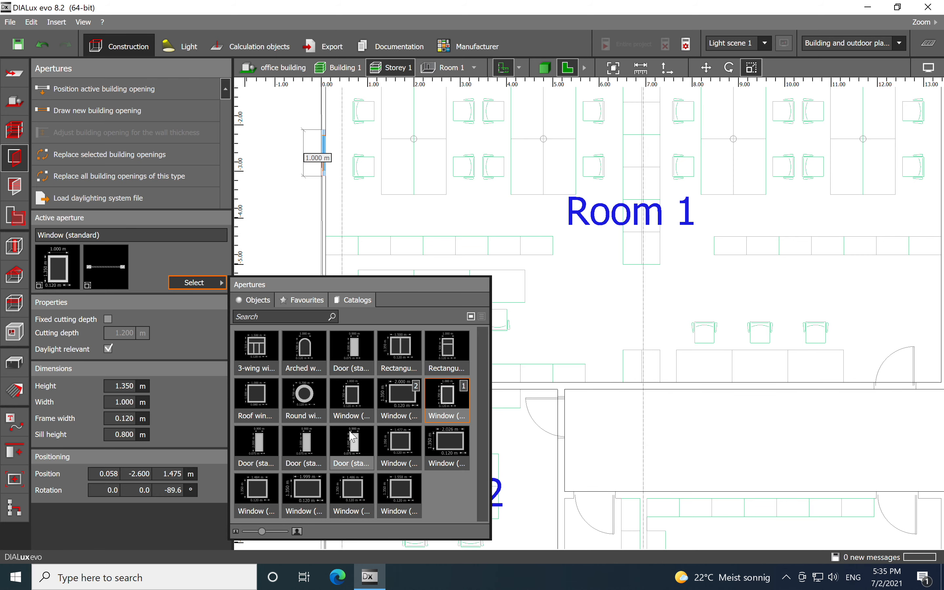
{"action": "left_click", "coordinate": [355, 445]}
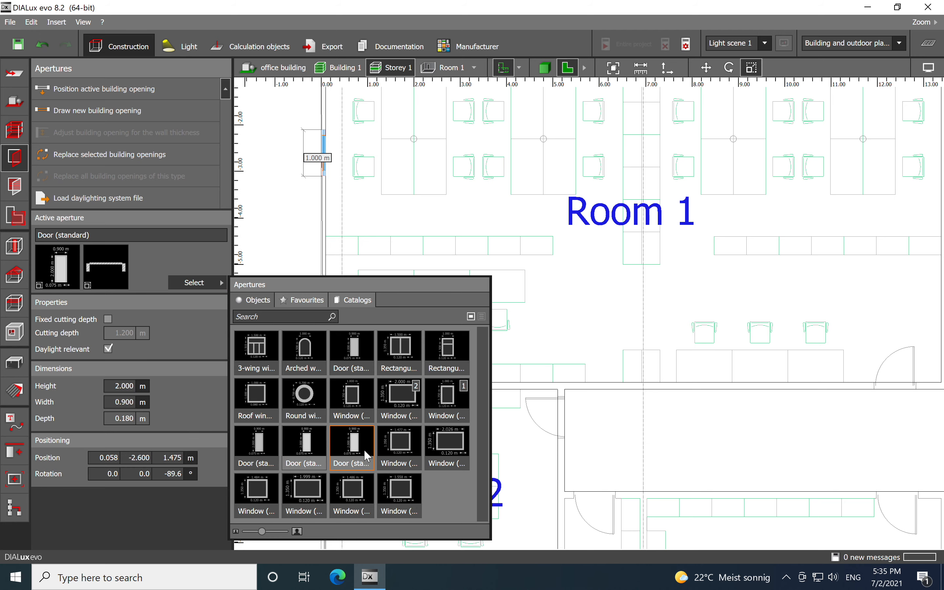
{"action": "left_click_drag", "start_coordinate": [355, 445], "coordinate": [413, 415]}
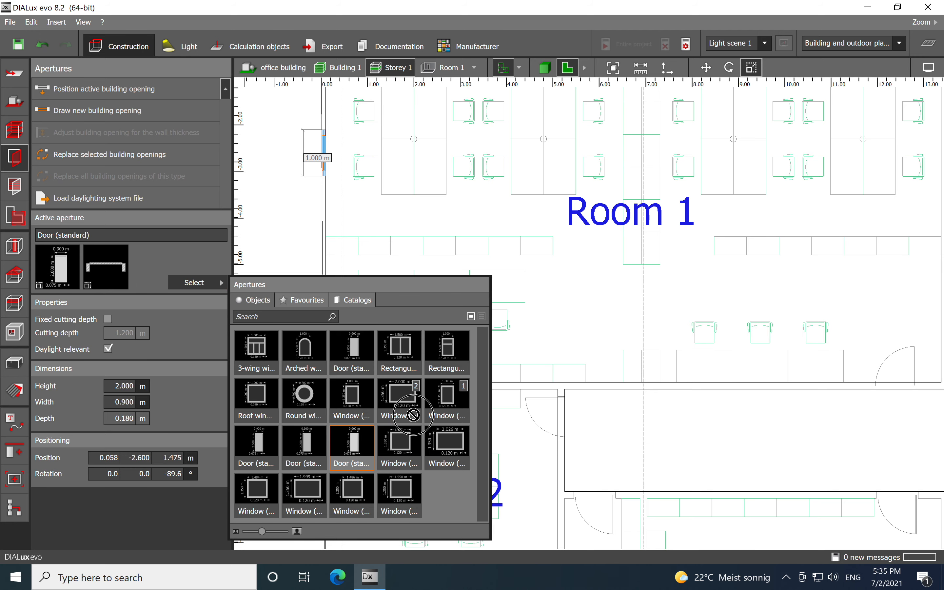
{"action": "left_click", "coordinate": [902, 390]}
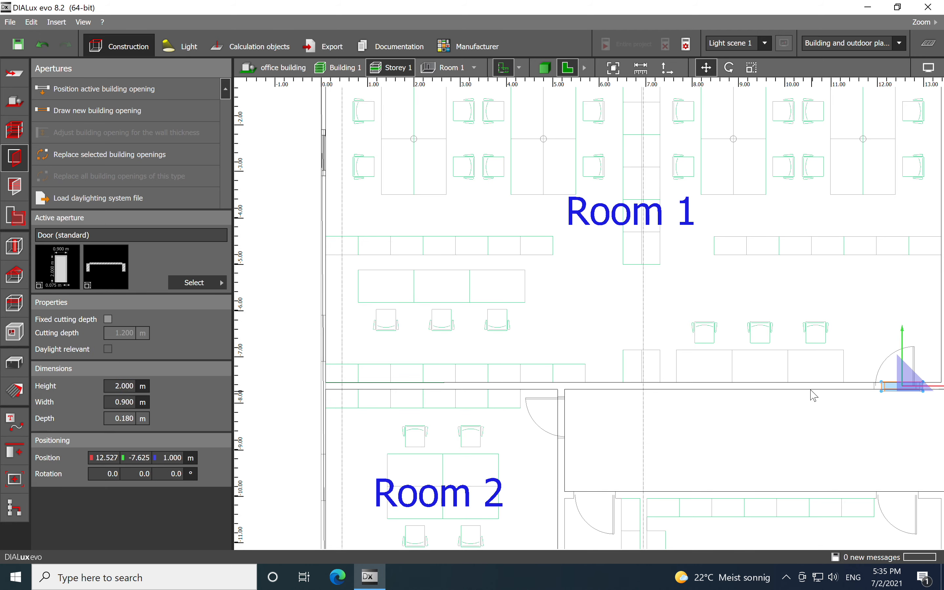
- Shift the door along the wall to about 12.38 m so it matches the door swing on the plan
{"action": "scroll", "coordinate": [812, 392], "scroll_direction": "up", "scroll_amount": 8}
{"action": "scroll", "coordinate": [778, 356], "scroll_direction": "up", "scroll_amount": 5}
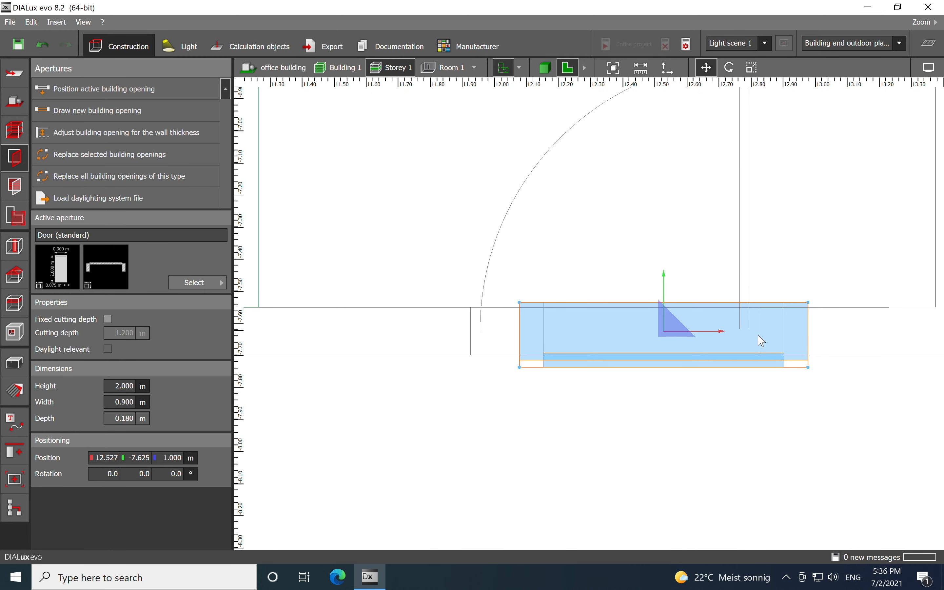
{"action": "left_click_drag", "start_coordinate": [668, 336], "coordinate": [624, 342]}
{"action": "scroll", "coordinate": [701, 361], "scroll_direction": "down", "scroll_amount": 6}
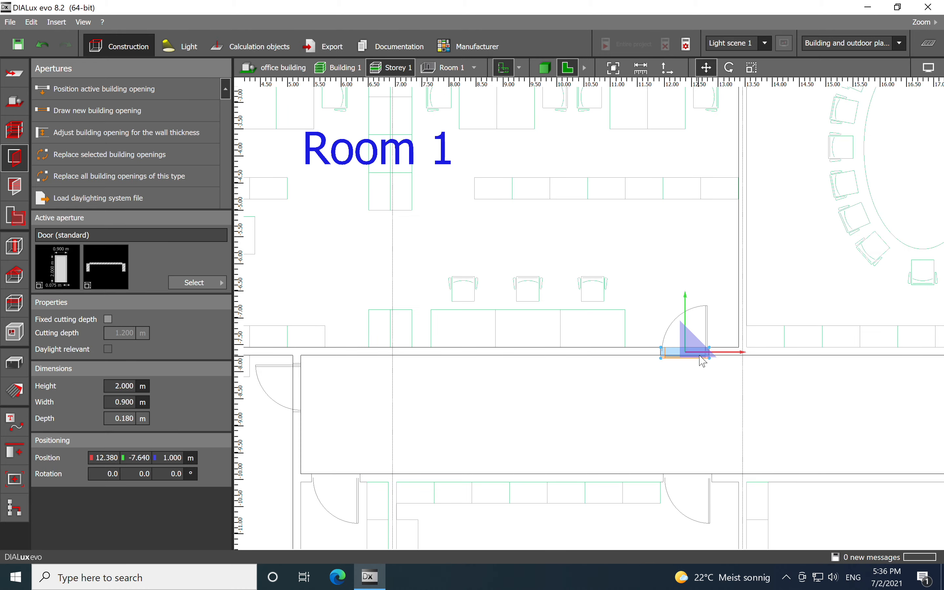
{"action": "left_click", "coordinate": [670, 257]}
- Inspect the building with its walls, windows and door in the 3D view, then return to the plan view
{"action": "scroll", "coordinate": [671, 257], "scroll_direction": "down", "scroll_amount": 4}
{"action": "scroll", "coordinate": [591, 191], "scroll_direction": "up", "scroll_amount": 1}
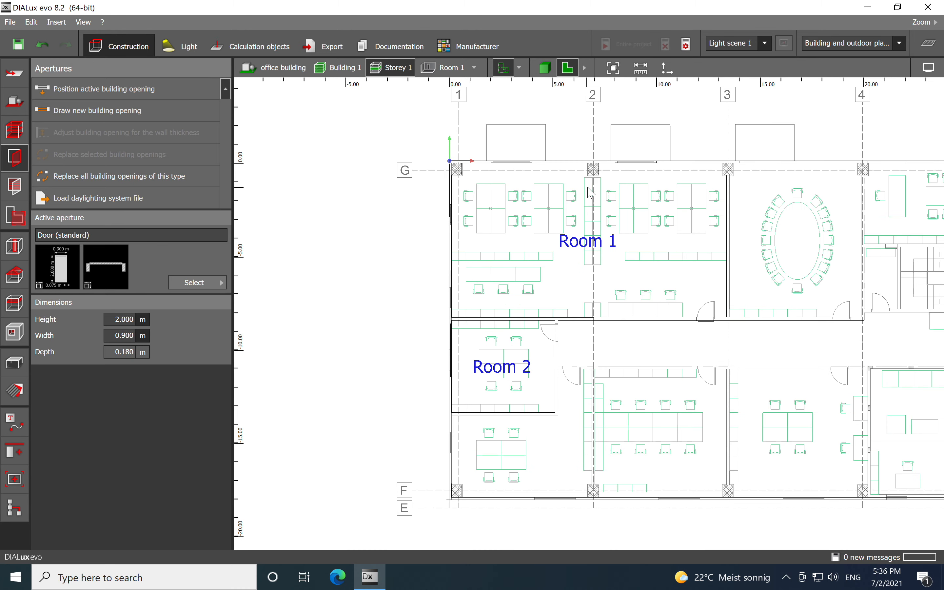
{"action": "left_click", "coordinate": [546, 64]}
{"action": "right_click_drag", "start_coordinate": [445, 403], "coordinate": [469, 416]}
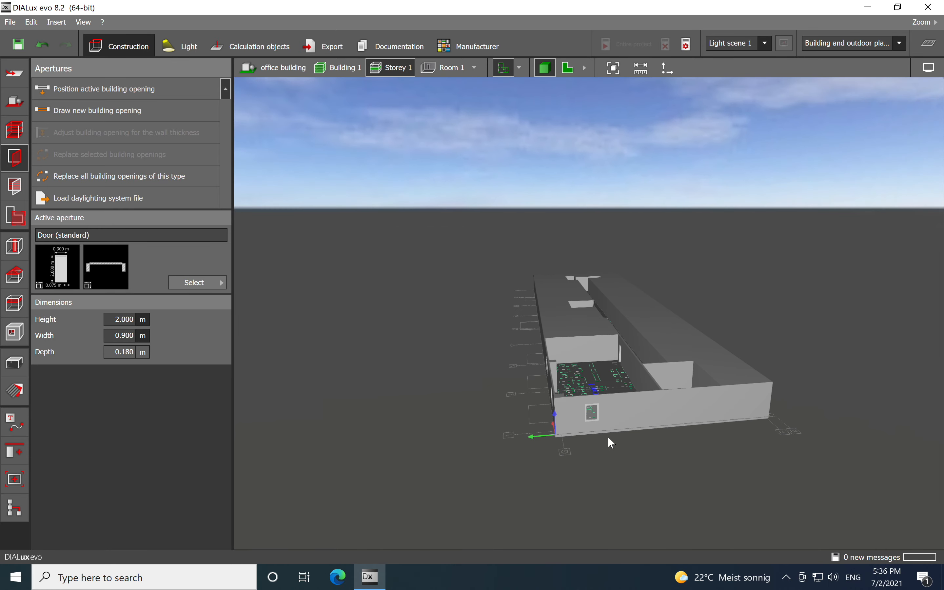
{"action": "scroll", "coordinate": [608, 436], "scroll_direction": "up", "scroll_amount": 3}
{"action": "scroll", "coordinate": [608, 436], "scroll_direction": "down", "scroll_amount": 1}
{"action": "right_click_drag", "start_coordinate": [546, 451], "coordinate": [589, 450]}
{"action": "right_click_drag", "start_coordinate": [810, 402], "coordinate": [749, 413]}
{"action": "scroll", "coordinate": [664, 348], "scroll_direction": "up", "scroll_amount": 4}
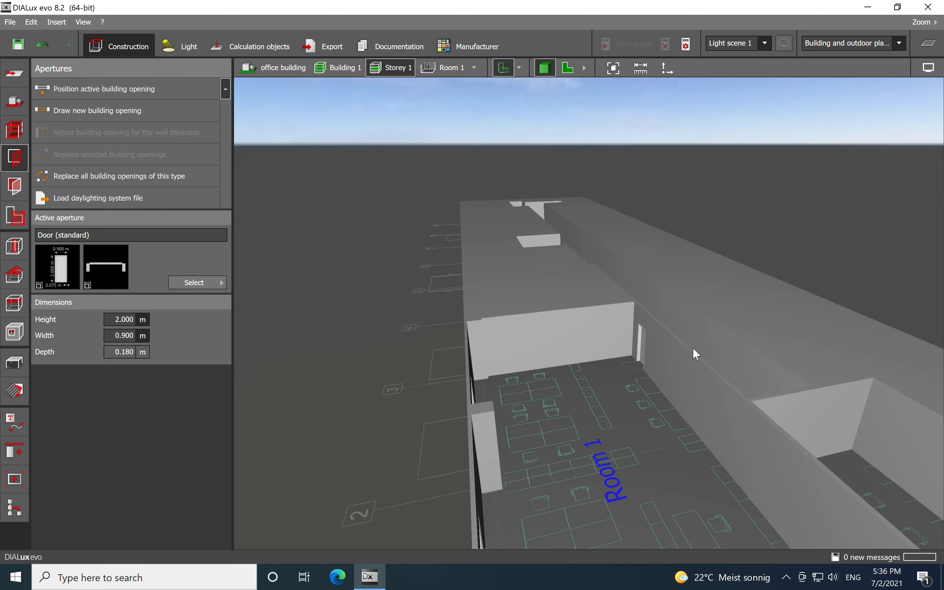
{"action": "right_click_drag", "start_coordinate": [631, 456], "coordinate": [512, 385]}
{"action": "right_click_drag", "start_coordinate": [593, 436], "coordinate": [565, 440]}
{"action": "right_click_drag", "start_coordinate": [597, 377], "coordinate": [600, 436]}
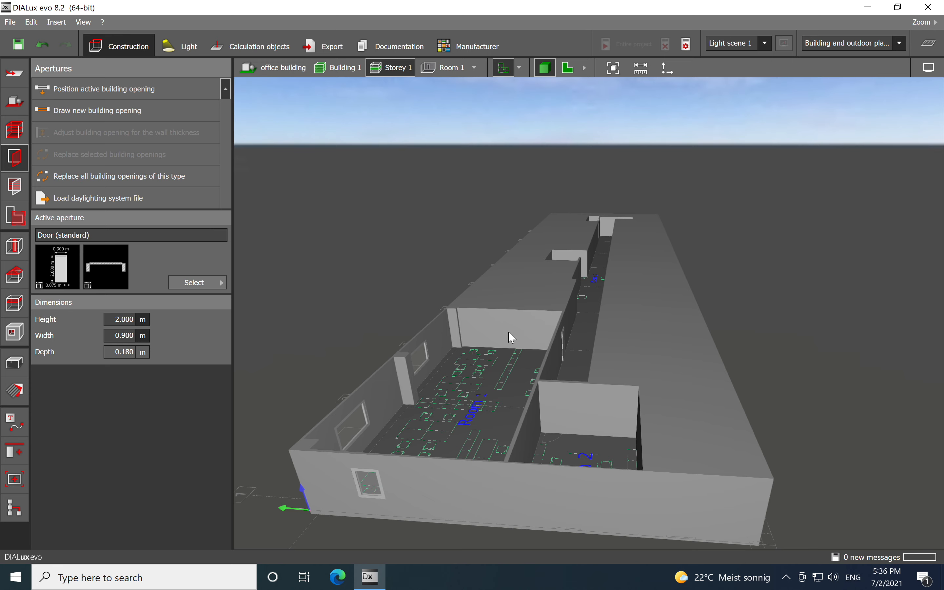
{"action": "right_click_drag", "start_coordinate": [581, 440], "coordinate": [557, 316]}
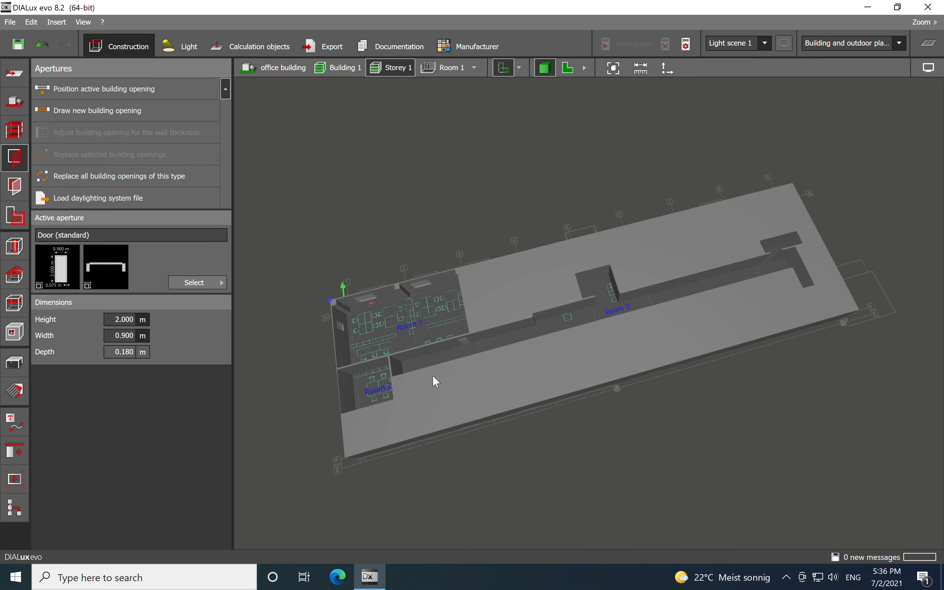
{"action": "left_click", "coordinate": [570, 69]}
- Rename the space Room 1 as office 1
{"action": "scroll", "coordinate": [629, 285], "scroll_direction": "up", "scroll_amount": 3}
{"action": "scroll", "coordinate": [463, 280], "scroll_direction": "up", "scroll_amount": 1}
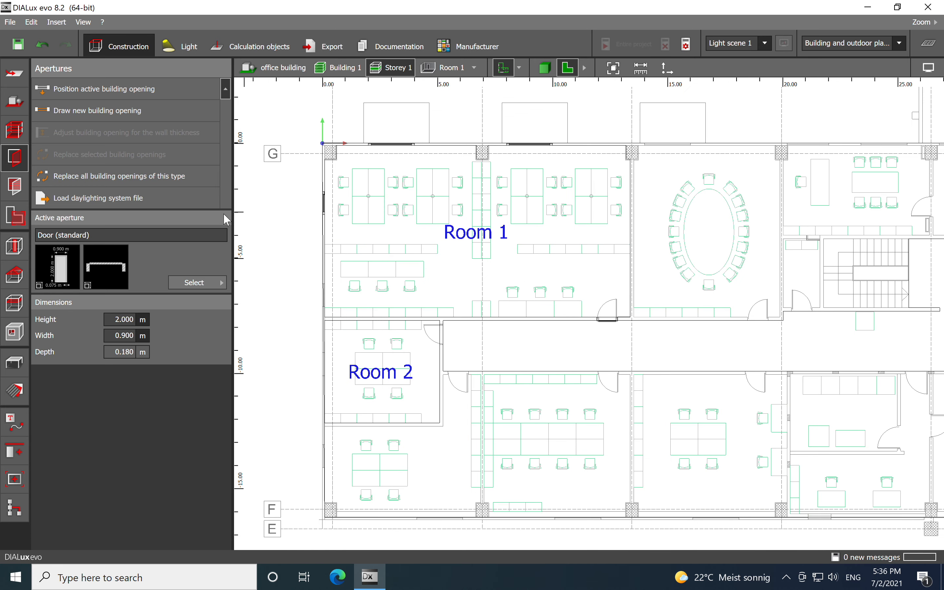
{"action": "left_click", "coordinate": [16, 221]}
{"action": "left_click", "coordinate": [470, 242]}
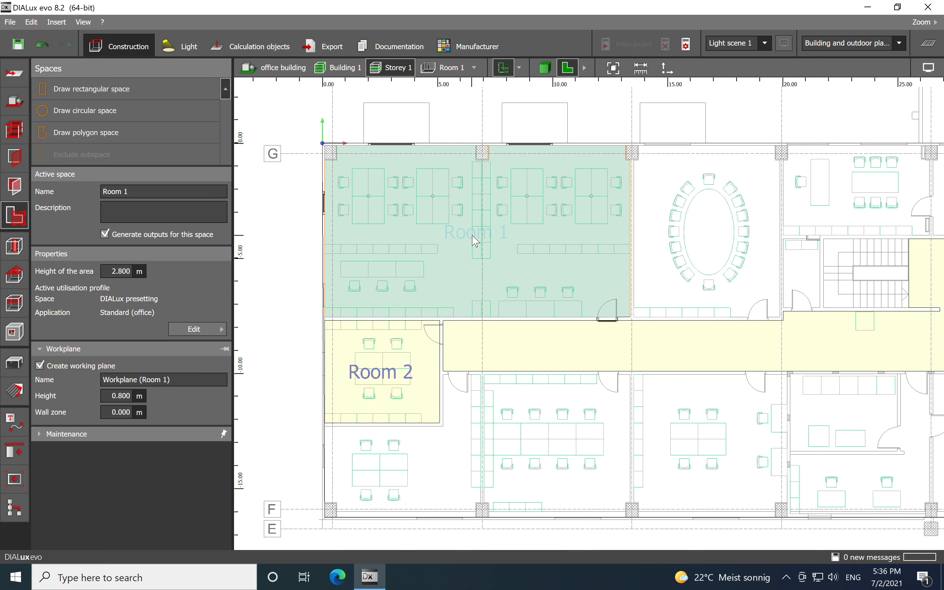
{"action": "key", "text": "BackSpace"}
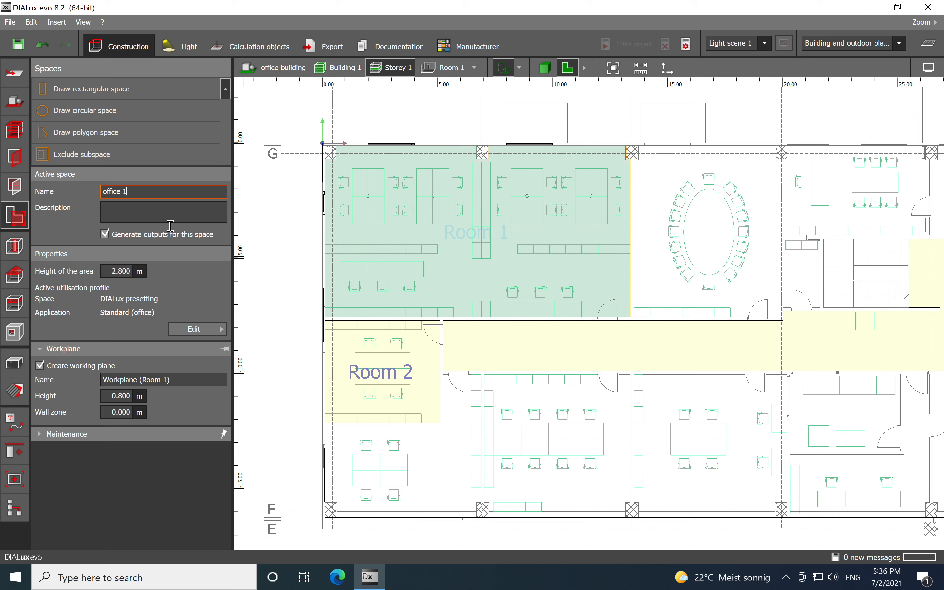
{"action": "left_click", "coordinate": [257, 319]}
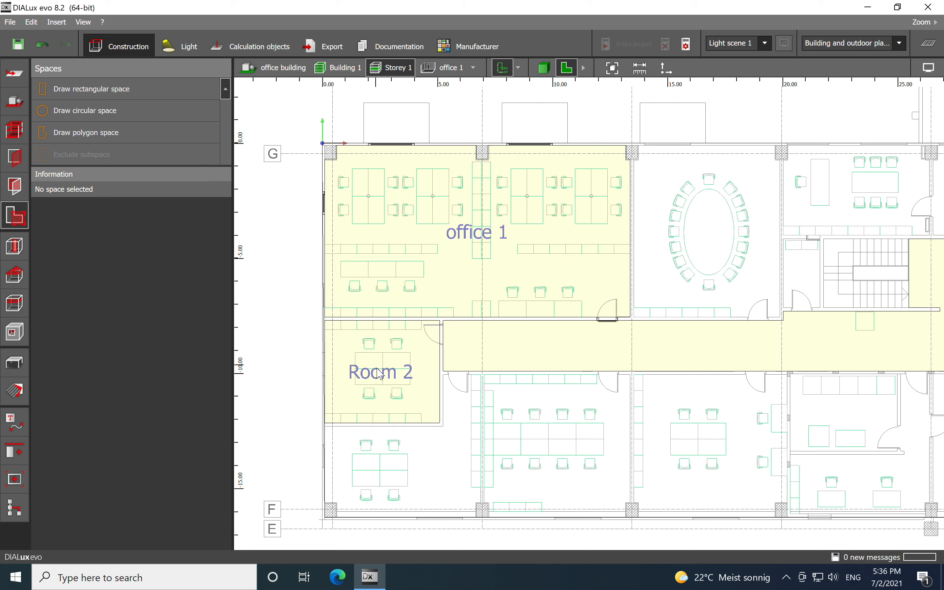
- Rename the space Room 2 as office 2
{"action": "left_click", "coordinate": [380, 376]}
{"action": "left_click", "coordinate": [162, 191]}
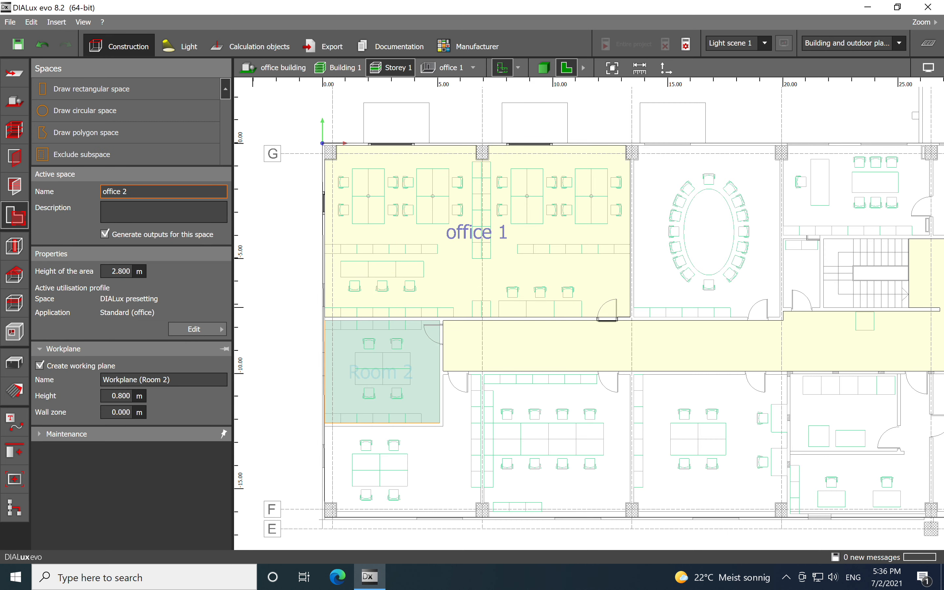
- Rename the space Room 3 as corridor
{"action": "left_click", "coordinate": [580, 347]}
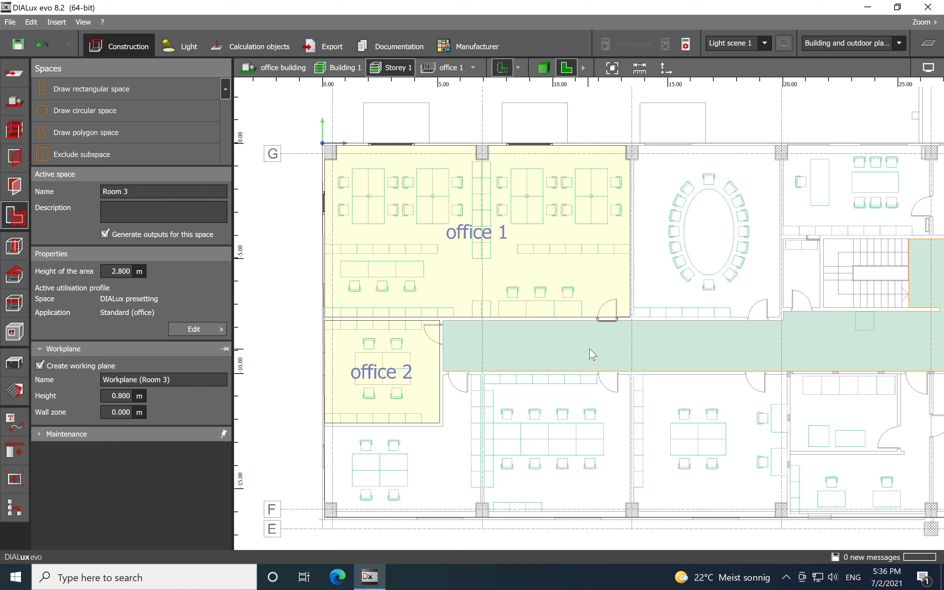
{"action": "left_click", "coordinate": [155, 192]}
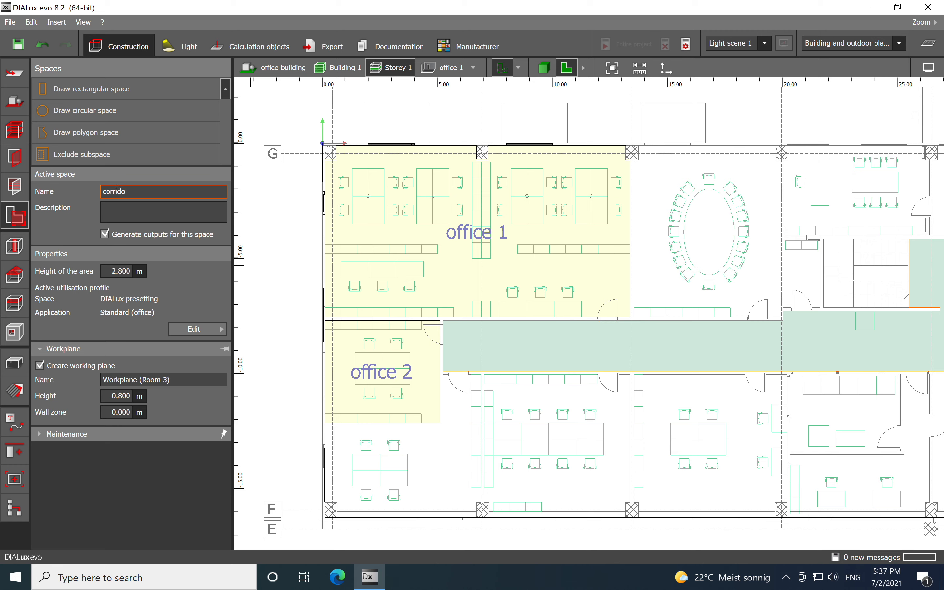
{"action": "left_click", "coordinate": [290, 273]}
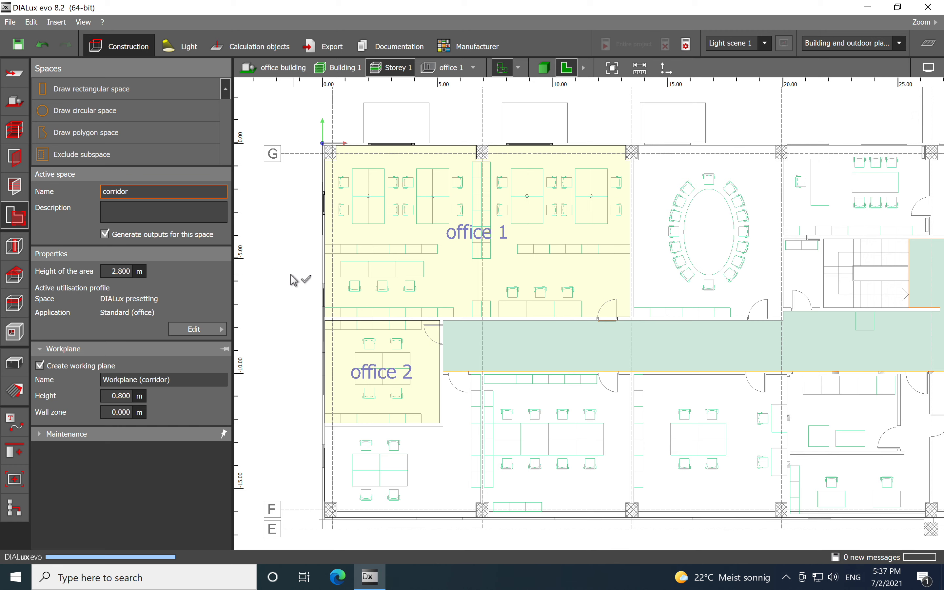
- Place a standard window, 2.000 m wide, on the outer wall of office 2
{"action": "middle_click_drag", "start_coordinate": [579, 315], "coordinate": [479, 289]}
{"action": "scroll", "coordinate": [480, 288], "scroll_direction": "up", "scroll_amount": 1}
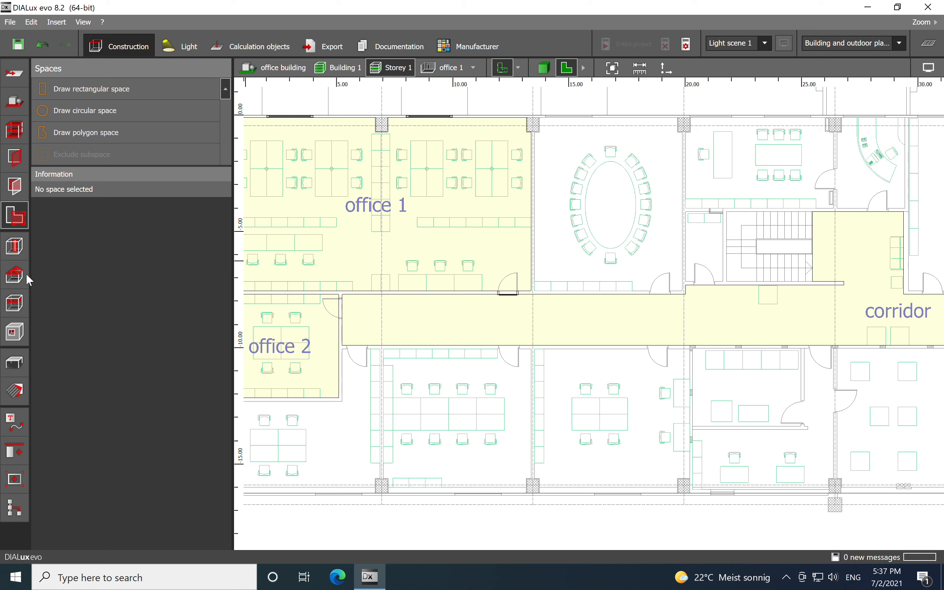
{"action": "left_click", "coordinate": [15, 189]}
{"action": "left_click", "coordinate": [17, 166]}
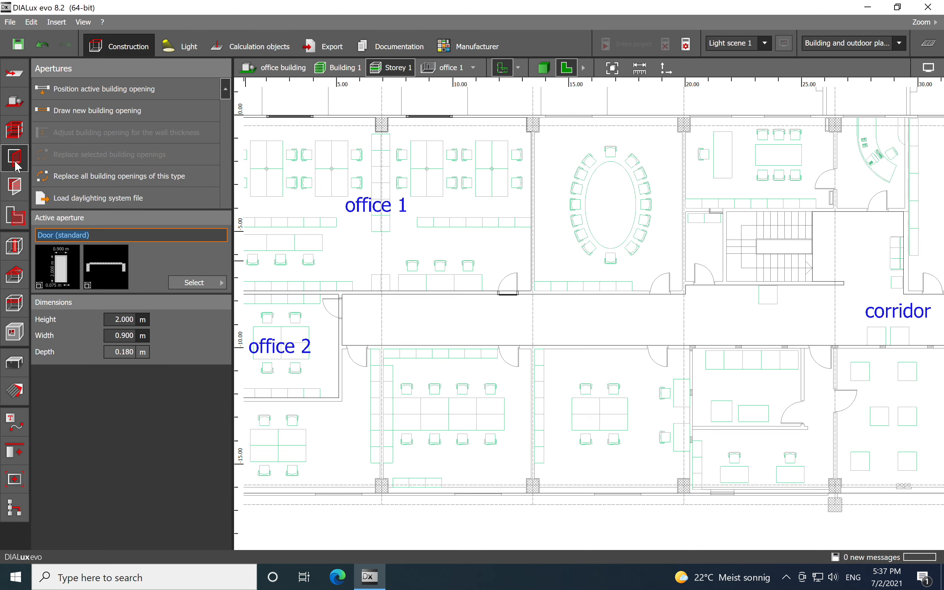
{"action": "scroll", "coordinate": [484, 243], "scroll_direction": "up", "scroll_amount": 5}
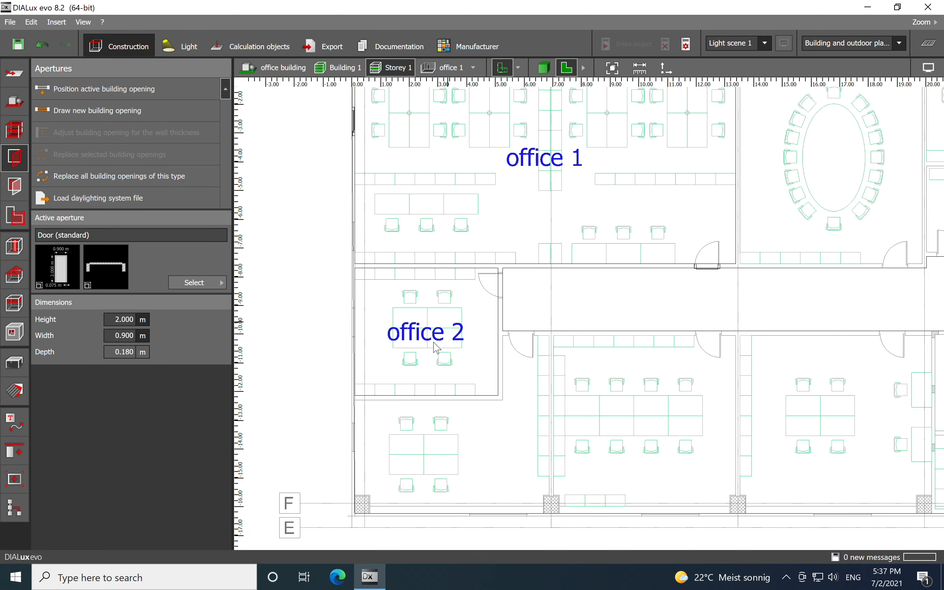
{"action": "scroll", "coordinate": [340, 356], "scroll_direction": "up", "scroll_amount": 4}
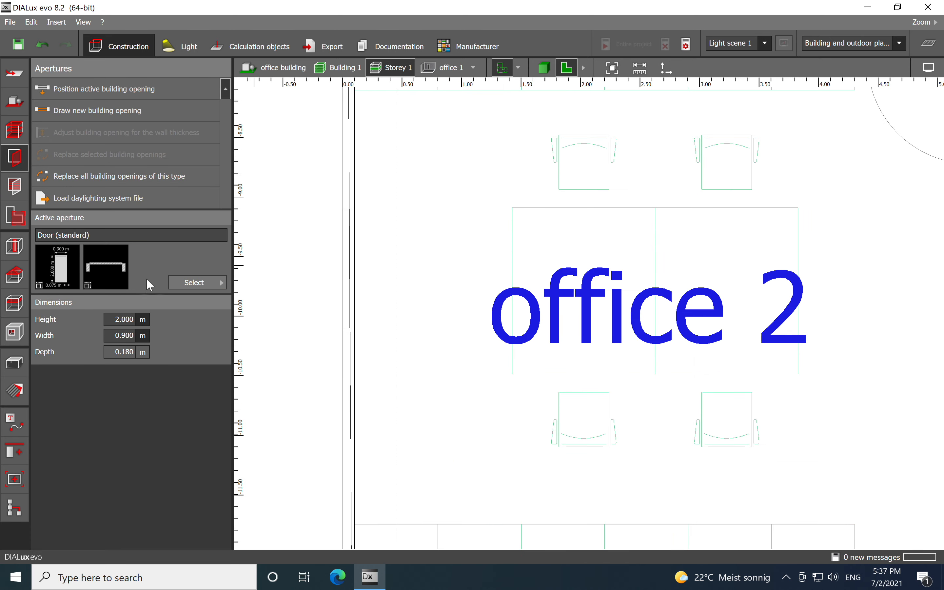
{"action": "left_click", "coordinate": [183, 282]}
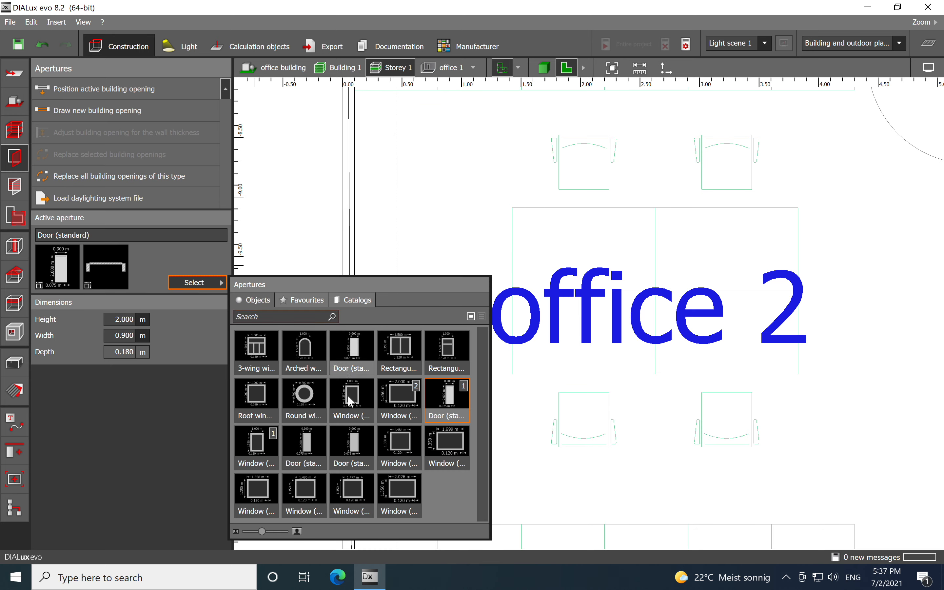
{"action": "left_click", "coordinate": [402, 402]}
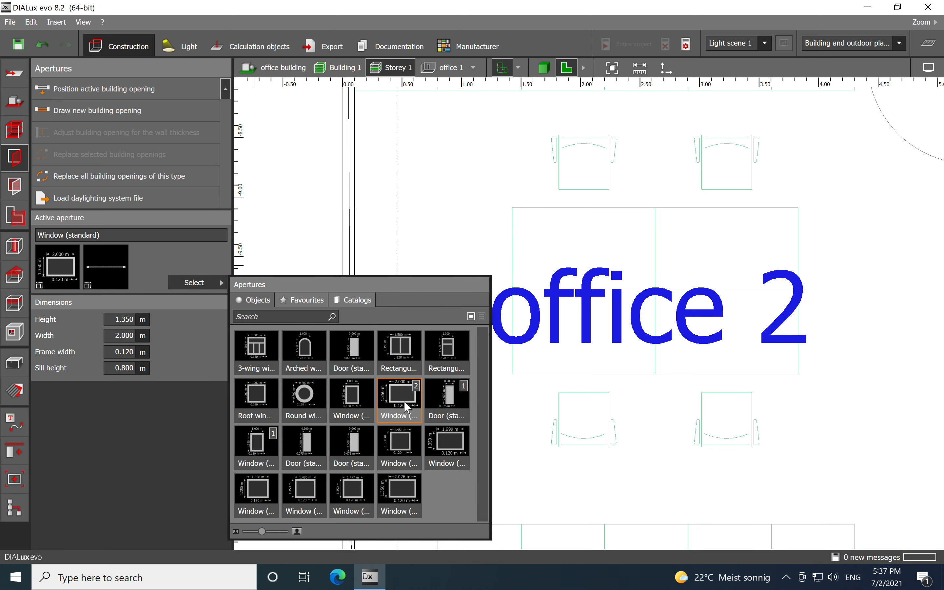
{"action": "left_click", "coordinate": [470, 166]}
{"action": "middle_click_drag", "start_coordinate": [472, 224], "coordinate": [608, 216]}
{"action": "scroll", "coordinate": [577, 214], "scroll_direction": "down", "scroll_amount": 1}
{"action": "left_click_drag", "start_coordinate": [75, 267], "coordinate": [500, 274]}
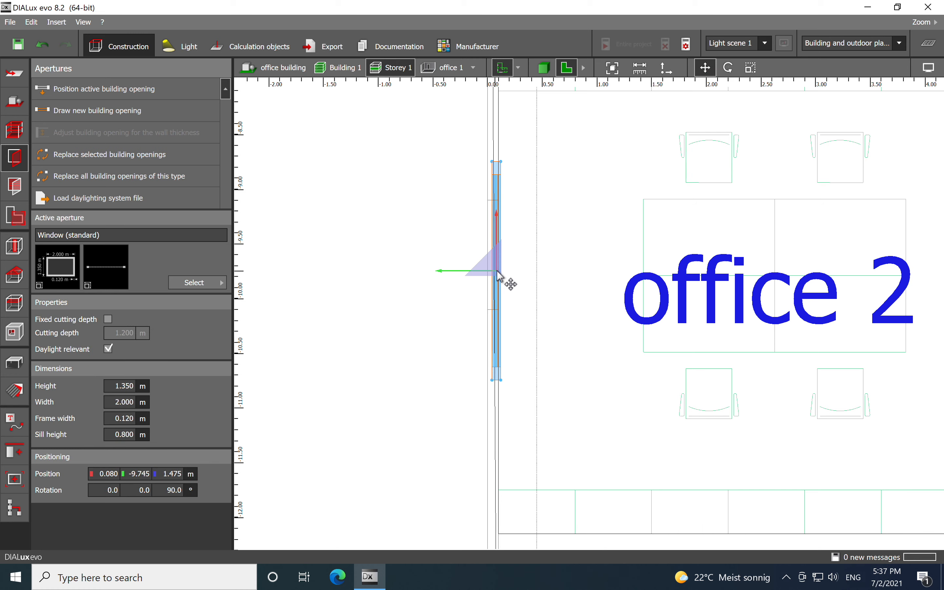
- Nudge the window into the wall and scale it to about 1.0 m wide
{"action": "scroll", "coordinate": [507, 271], "scroll_direction": "up", "scroll_amount": 5}
{"action": "left_click_drag", "start_coordinate": [475, 327], "coordinate": [456, 324]}
{"action": "scroll", "coordinate": [455, 323], "scroll_direction": "down", "scroll_amount": 5}
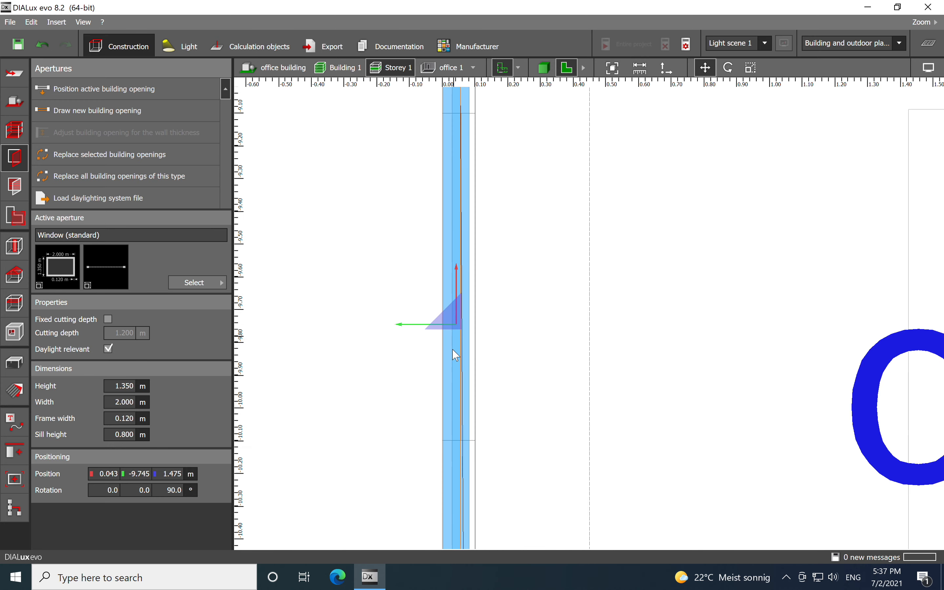
{"action": "right_click", "coordinate": [465, 309]}
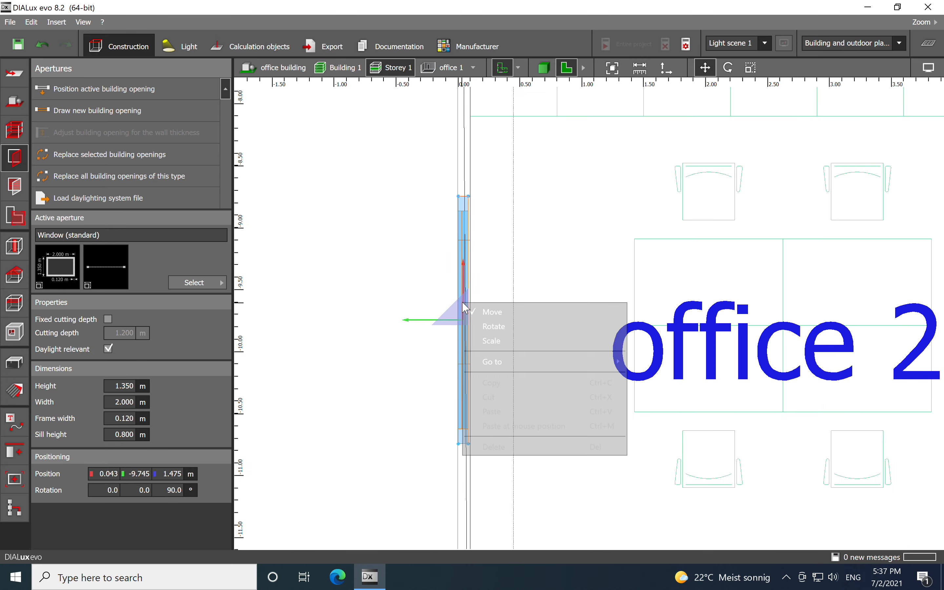
{"action": "left_click", "coordinate": [488, 344]}
{"action": "left_click_drag", "start_coordinate": [467, 197], "coordinate": [468, 243]}
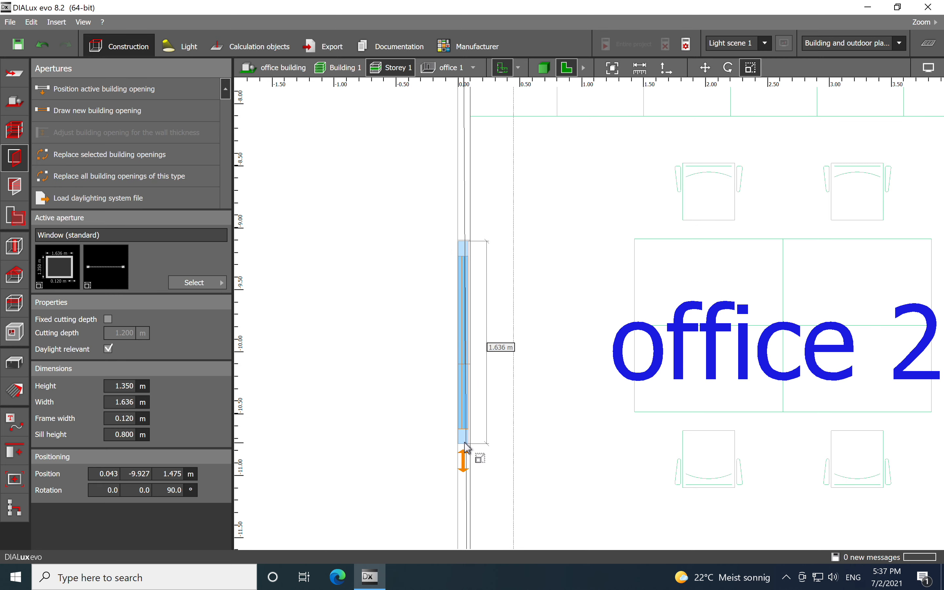
{"action": "left_click_drag", "start_coordinate": [476, 448], "coordinate": [464, 367]}
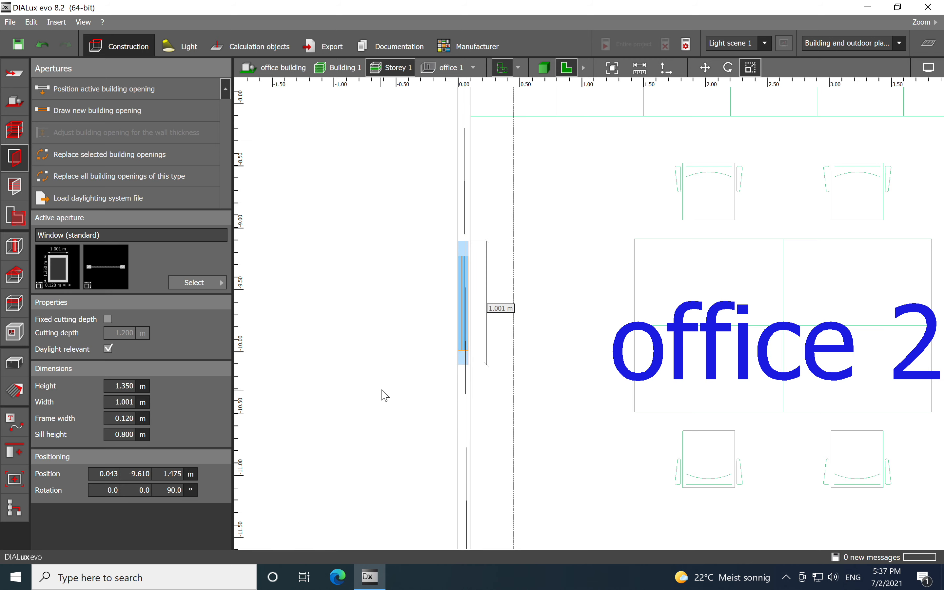
- Insert a standard door into the wall between office 2 and the corridor, near its upper corner
{"action": "scroll", "coordinate": [386, 348], "scroll_direction": "down", "scroll_amount": 5}
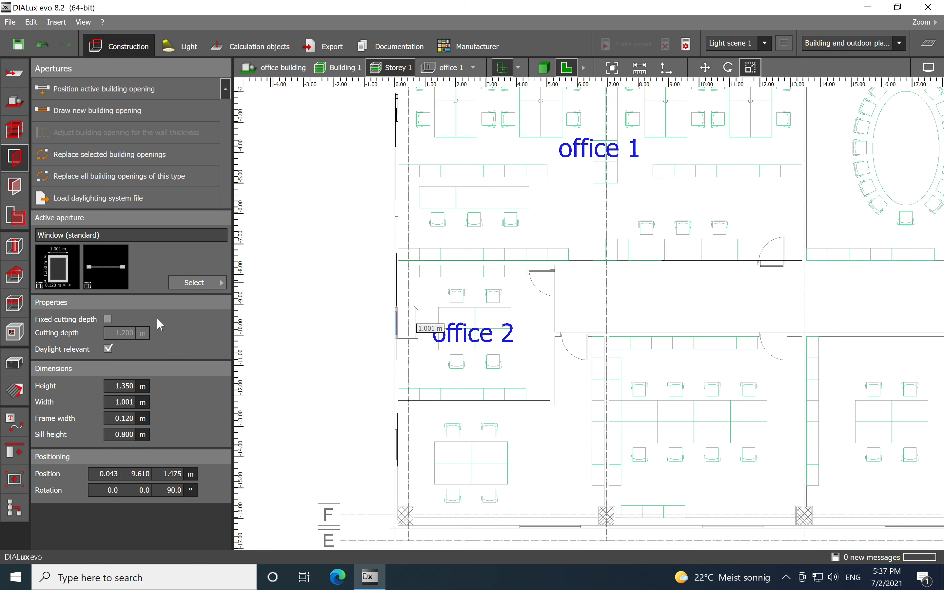
{"action": "left_click", "coordinate": [203, 284]}
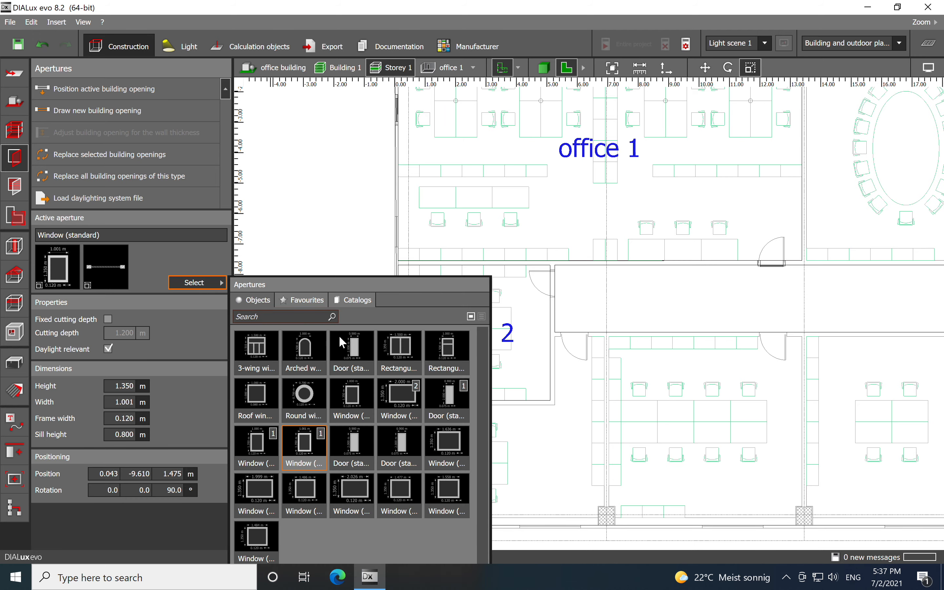
{"action": "left_click", "coordinate": [363, 451]}
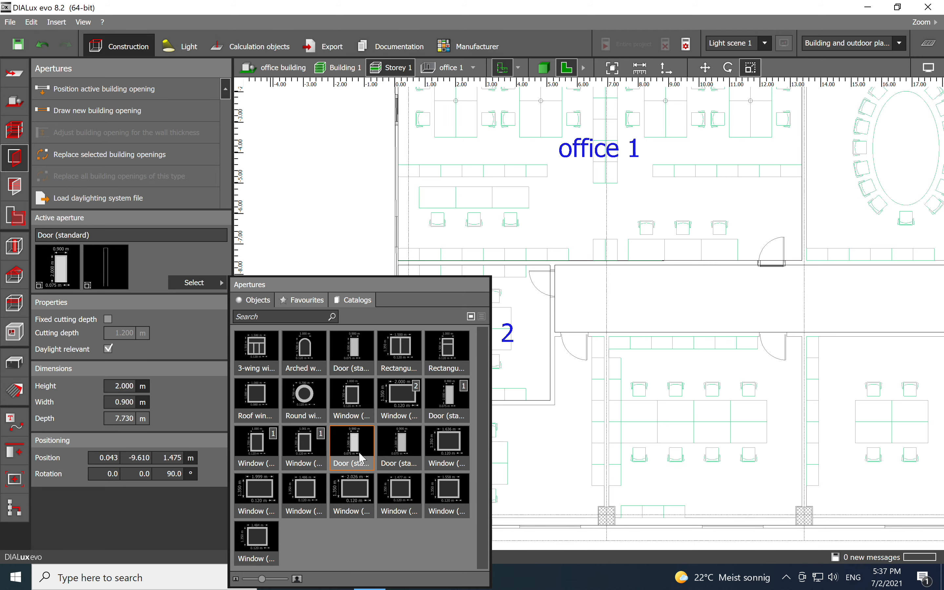
{"action": "left_click_drag", "start_coordinate": [352, 469], "coordinate": [552, 288]}
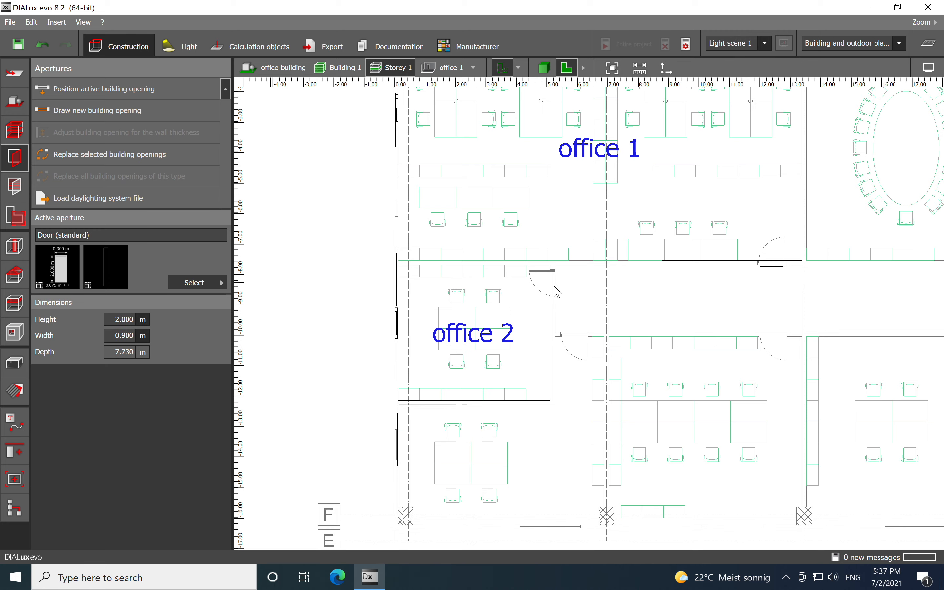
{"action": "scroll", "coordinate": [546, 291], "scroll_direction": "up", "scroll_amount": 2}
{"action": "scroll", "coordinate": [549, 297], "scroll_direction": "up", "scroll_amount": 3}
{"action": "scroll", "coordinate": [624, 332], "scroll_direction": "up", "scroll_amount": 3}
{"action": "scroll", "coordinate": [593, 320], "scroll_direction": "up", "scroll_amount": 2}
{"action": "left_click_drag", "start_coordinate": [552, 280], "coordinate": [548, 262]}
{"action": "left_click", "coordinate": [440, 380]}
{"action": "scroll", "coordinate": [426, 344], "scroll_direction": "down", "scroll_amount": 10}
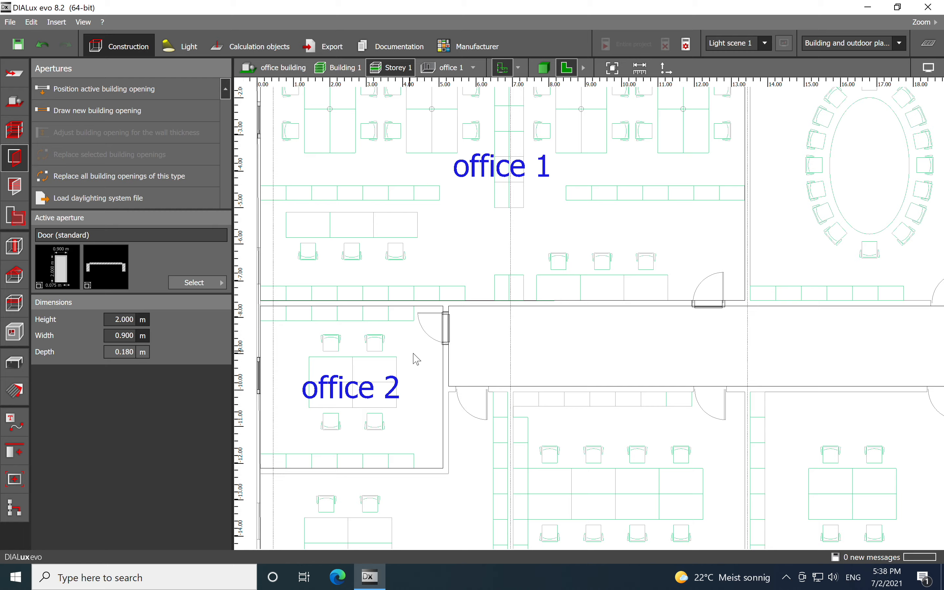
- Survey the floor plan around the corridor and the offices
{"action": "middle_click_drag", "start_coordinate": [682, 345], "coordinate": [371, 364]}
{"action": "scroll", "coordinate": [627, 342], "scroll_direction": "up", "scroll_amount": 1}
{"action": "middle_click_drag", "start_coordinate": [626, 341], "coordinate": [443, 354]}
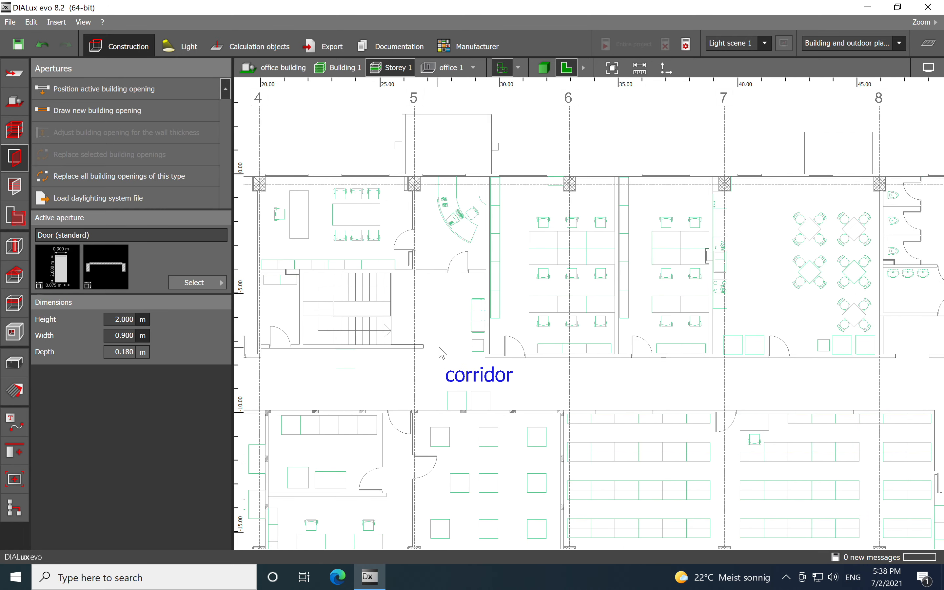
{"action": "scroll", "coordinate": [538, 339], "scroll_direction": "down", "scroll_amount": 1}
{"action": "scroll", "coordinate": [586, 359], "scroll_direction": "down", "scroll_amount": 1}
{"action": "middle_click_drag", "start_coordinate": [508, 357], "coordinate": [737, 345]}
{"action": "scroll", "coordinate": [729, 347], "scroll_direction": "up", "scroll_amount": 1}
{"action": "middle_click_drag", "start_coordinate": [431, 375], "coordinate": [600, 355]}
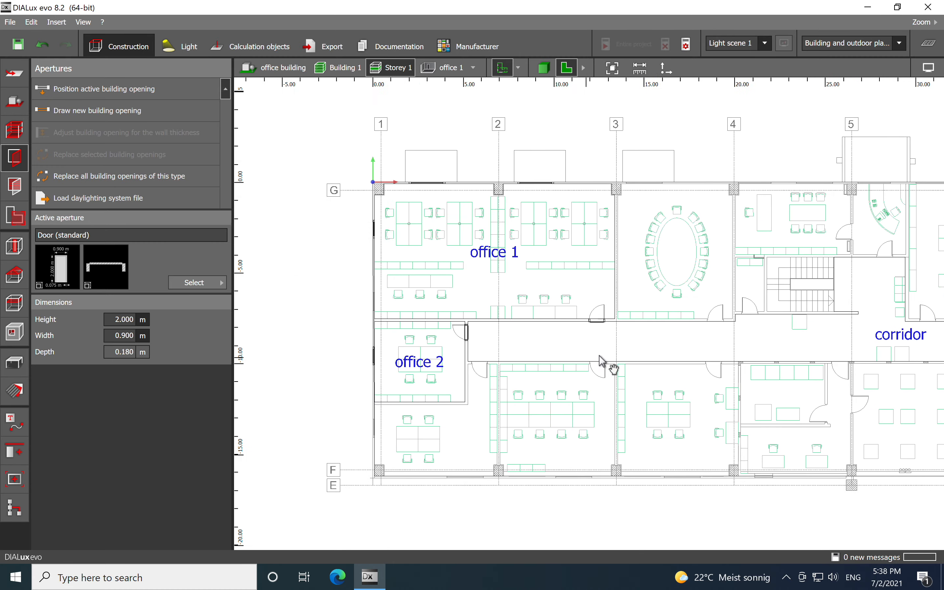
{"action": "scroll", "coordinate": [469, 420], "scroll_direction": "up", "scroll_amount": 1}
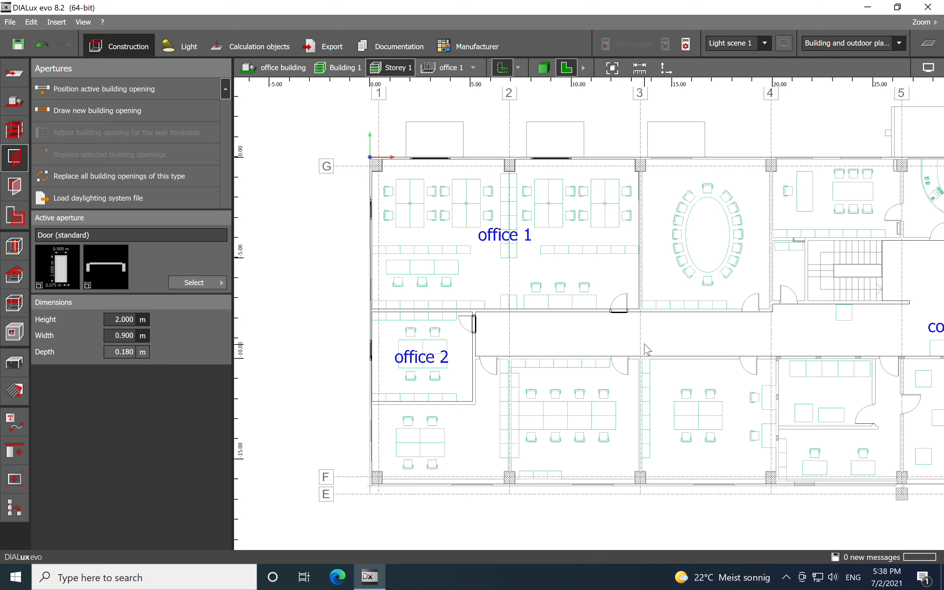
{"action": "middle_click_drag", "start_coordinate": [629, 311], "coordinate": [557, 319]}
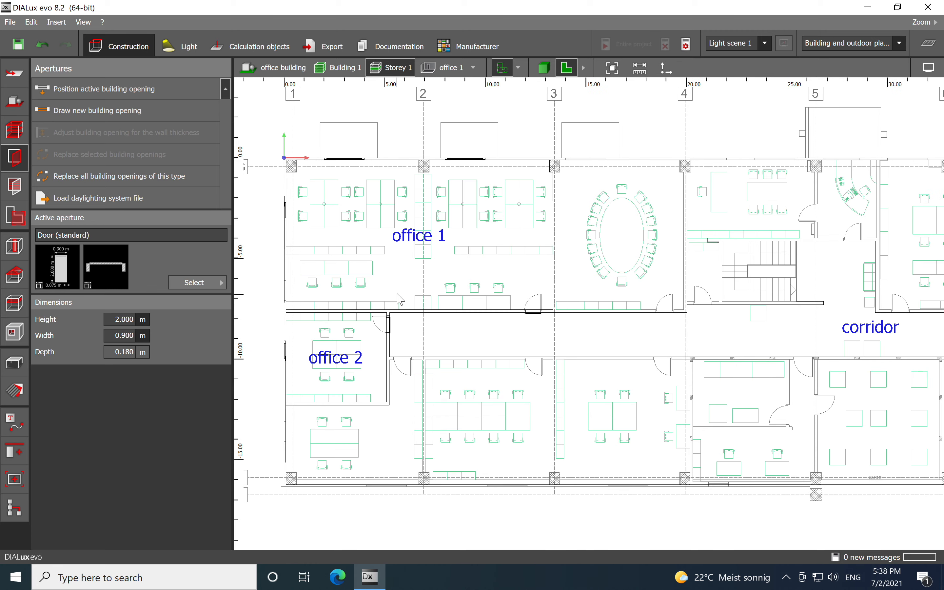
- Place a 100x60 standard table on the upper-left desk position in office 1
{"action": "left_click", "coordinate": [15, 365]}
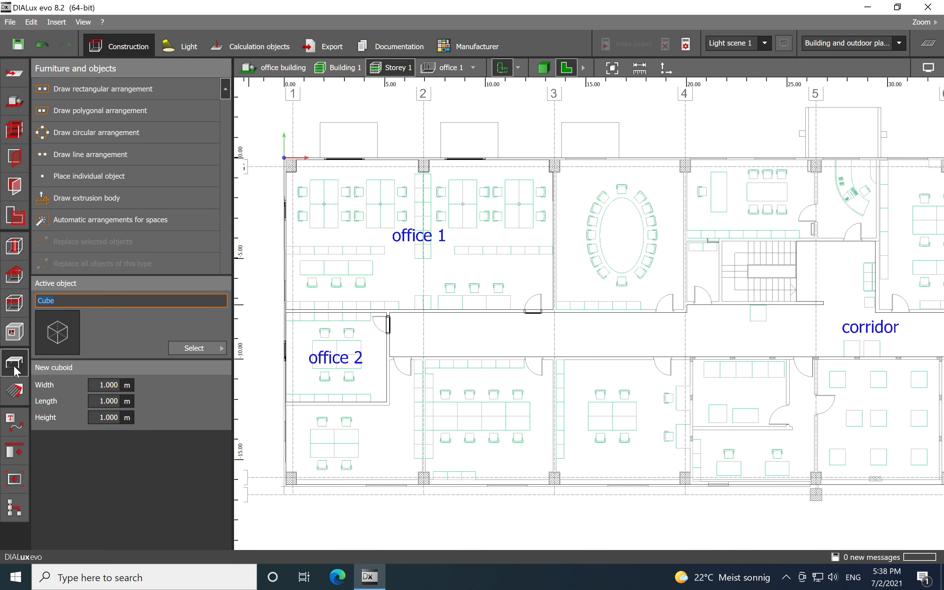
{"action": "left_click", "coordinate": [195, 348]}
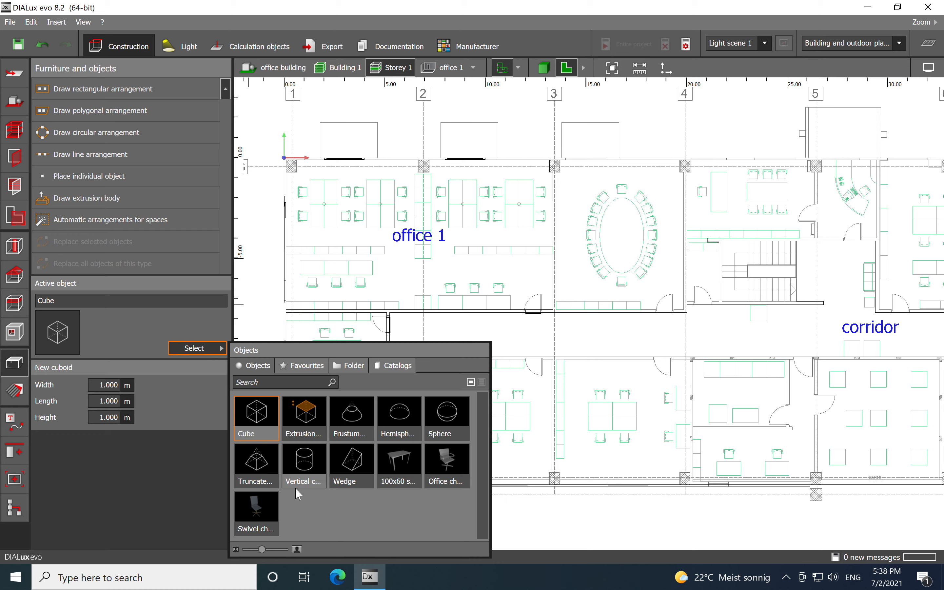
{"action": "left_click", "coordinate": [404, 462]}
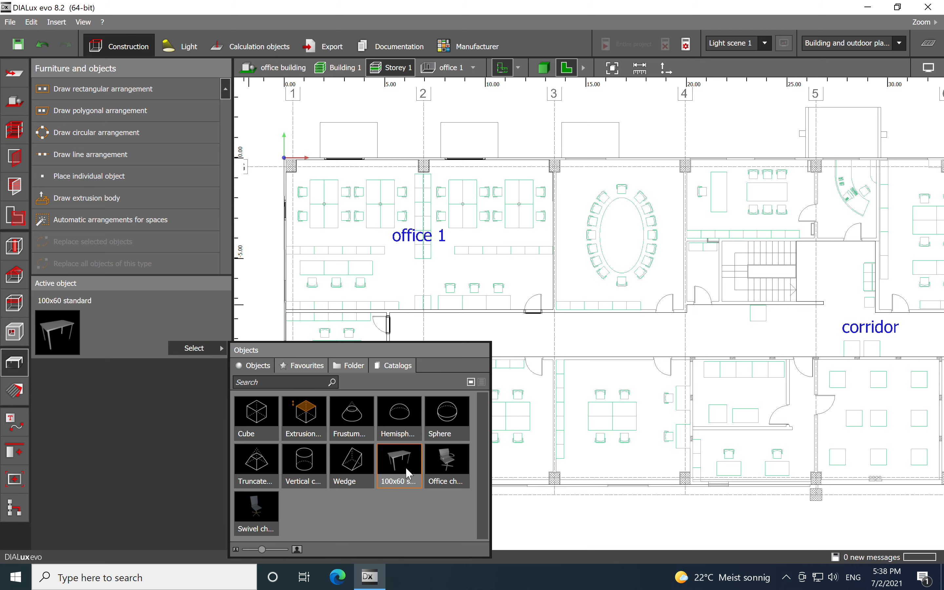
{"action": "left_click", "coordinate": [318, 197]}
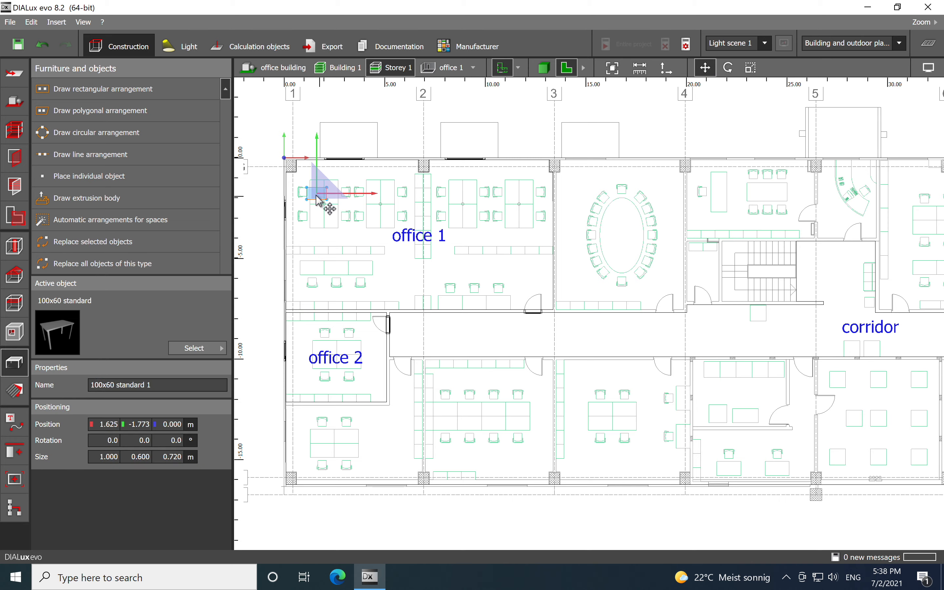
{"action": "scroll", "coordinate": [303, 185], "scroll_direction": "up", "scroll_amount": 10}
{"action": "left_click_drag", "start_coordinate": [443, 263], "coordinate": [443, 263]}
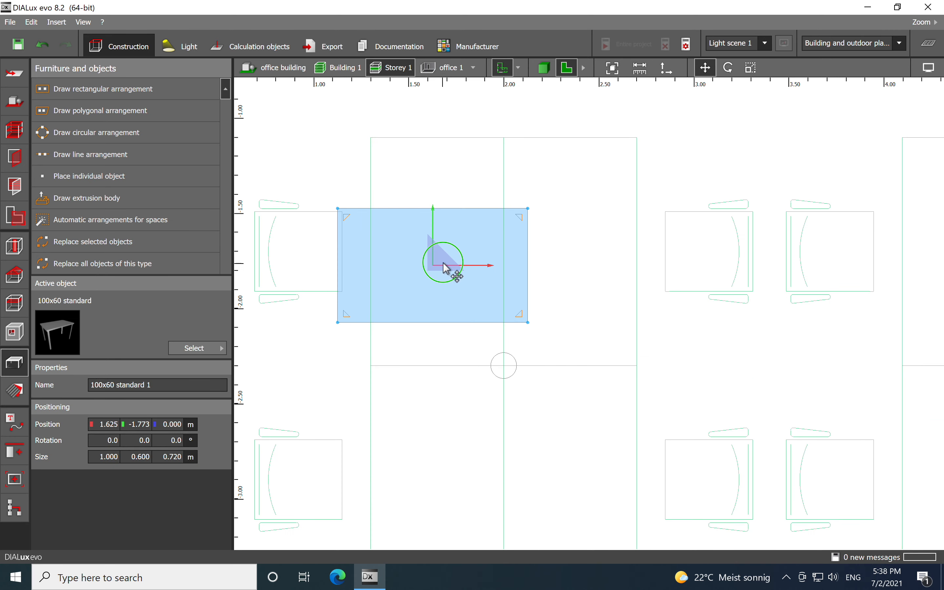
- Rotate the table 90° and nudge it onto the desk outline
{"action": "right_click", "coordinate": [443, 263]}
{"action": "left_click", "coordinate": [484, 286]}
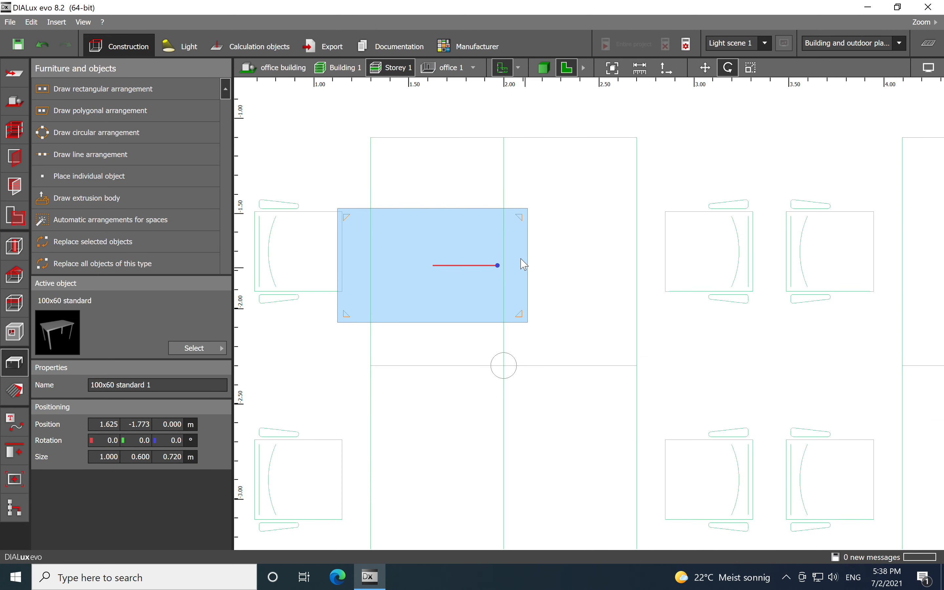
{"action": "left_click_drag", "start_coordinate": [498, 265], "coordinate": [433, 176]}
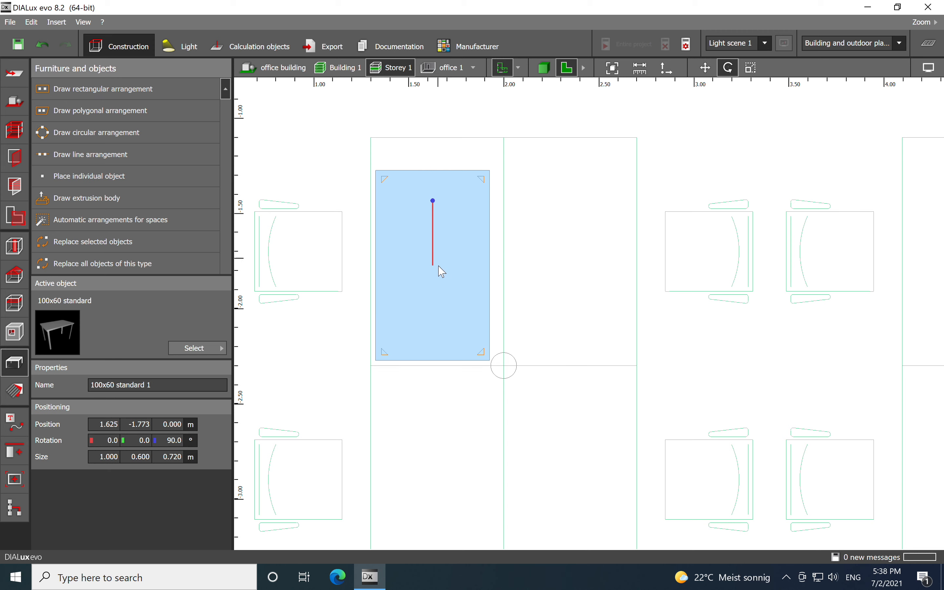
{"action": "right_click", "coordinate": [431, 275]}
{"action": "left_click", "coordinate": [438, 277]}
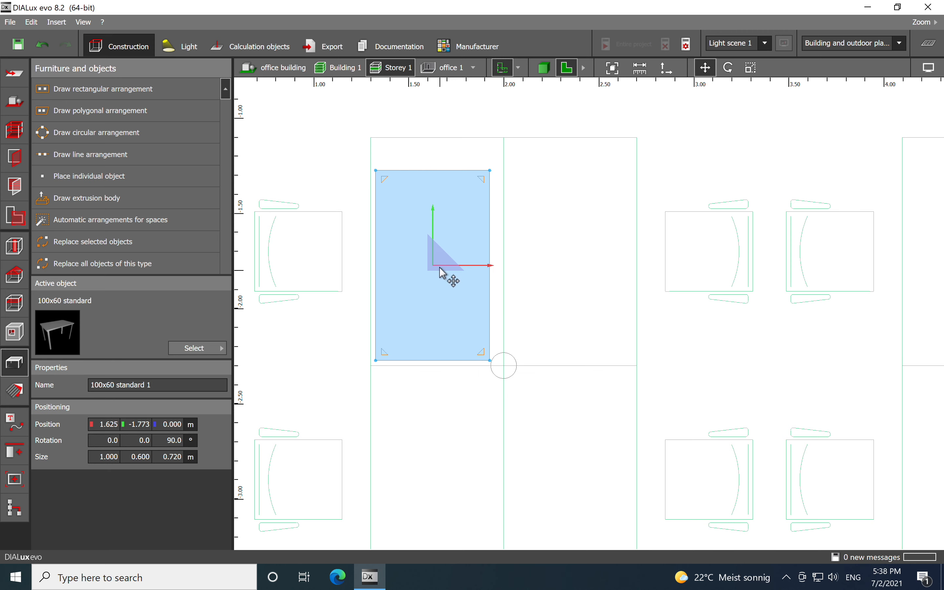
{"action": "left_click_drag", "start_coordinate": [436, 269], "coordinate": [431, 274]}
- Scale the table to 1.200 m by 0.700 m to match the desk outline
{"action": "right_click", "coordinate": [428, 275]}
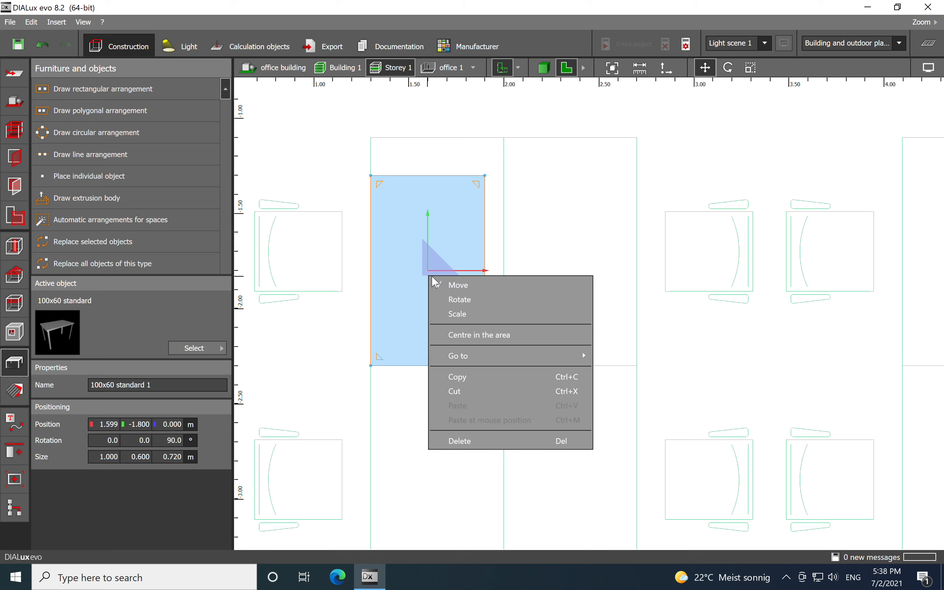
{"action": "left_click", "coordinate": [454, 314]}
{"action": "left_click_drag", "start_coordinate": [428, 176], "coordinate": [416, 139]}
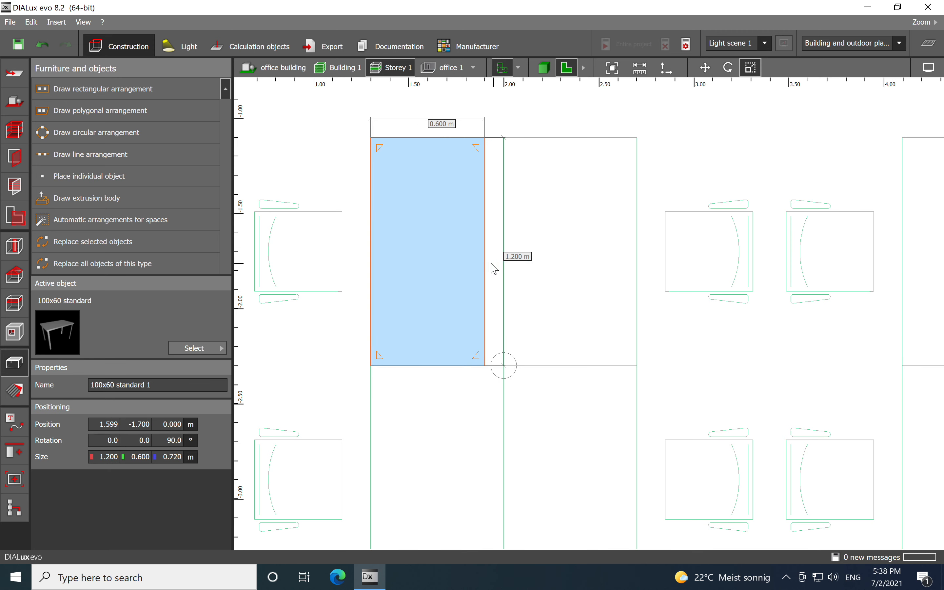
{"action": "left_click_drag", "start_coordinate": [498, 256], "coordinate": [503, 258]}
- Copy the table and paste a duplicate onto the neighbouring desk outline
{"action": "right_click", "coordinate": [450, 261]}
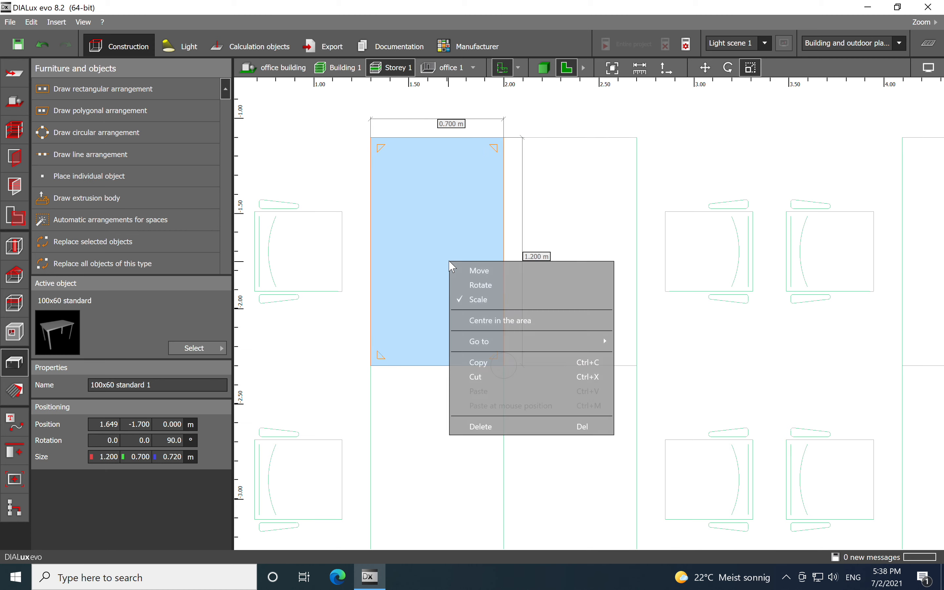
{"action": "left_click", "coordinate": [476, 362]}
{"action": "left_click", "coordinate": [570, 258]}
{"action": "right_click", "coordinate": [570, 254]}
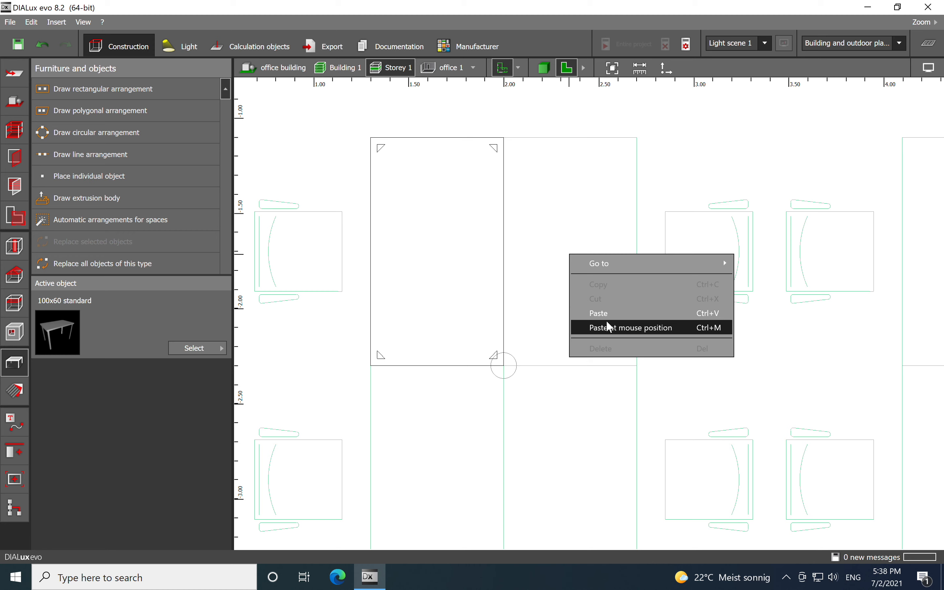
{"action": "left_click", "coordinate": [608, 330]}
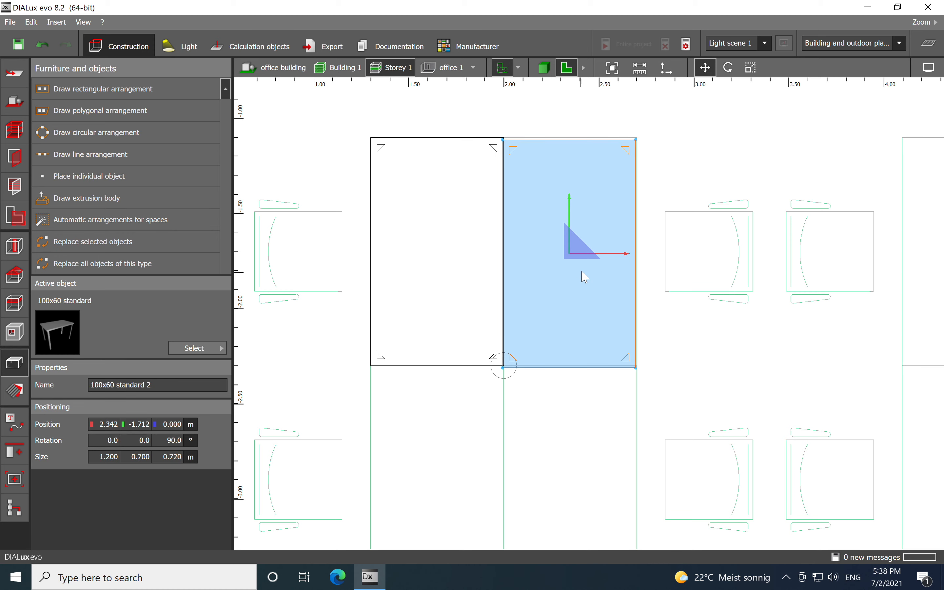
{"action": "left_click_drag", "start_coordinate": [571, 256], "coordinate": [571, 250]}
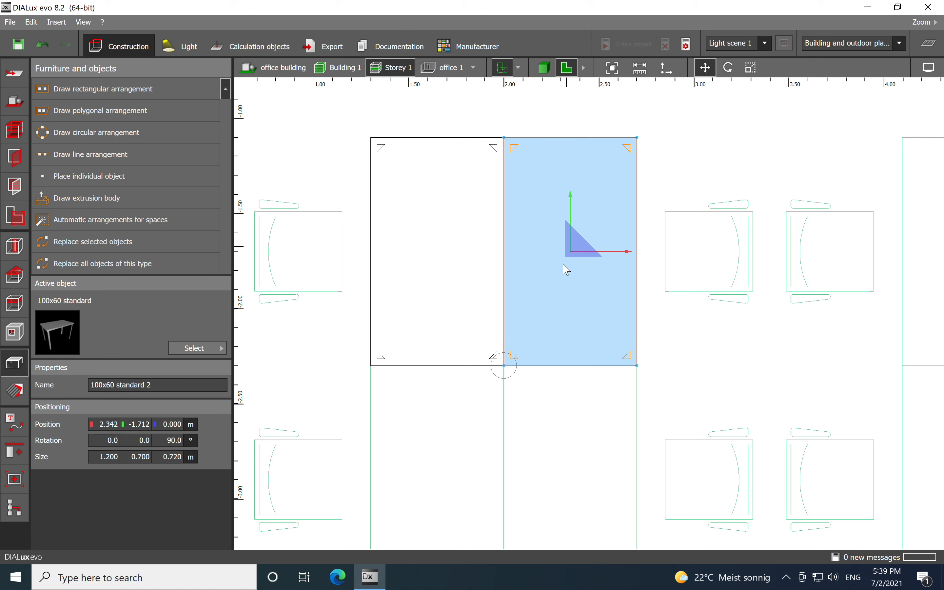
- Copy the pair of tables and paste the duplicate pair onto the desk outlines directly below, forming a four-desk block
{"action": "left_click_drag", "start_coordinate": [325, 113], "coordinate": [648, 396]}
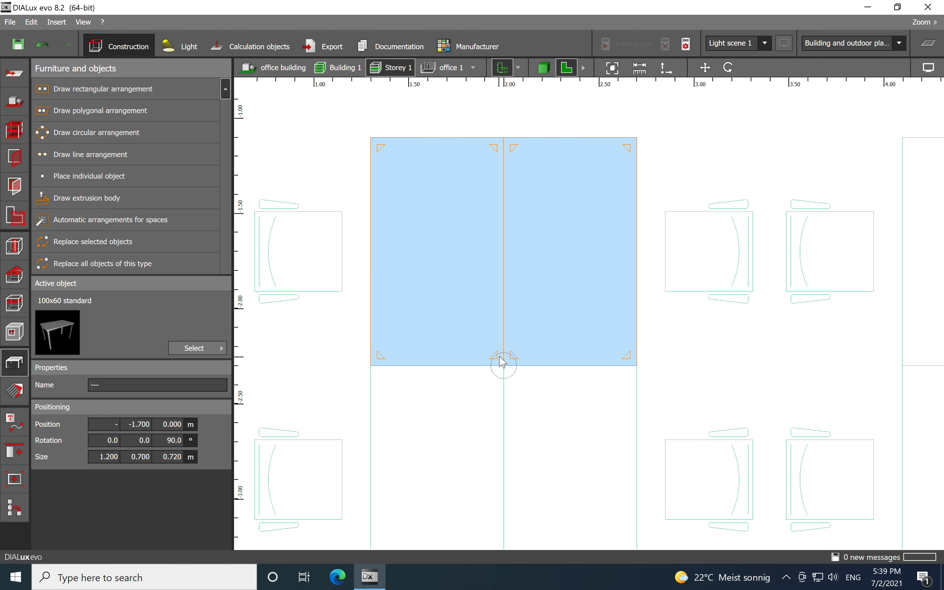
{"action": "right_click", "coordinate": [503, 245]}
{"action": "left_click", "coordinate": [546, 331]}
{"action": "middle_click_drag", "start_coordinate": [552, 418], "coordinate": [533, 304]}
{"action": "scroll", "coordinate": [506, 337], "scroll_direction": "up", "scroll_amount": 1}
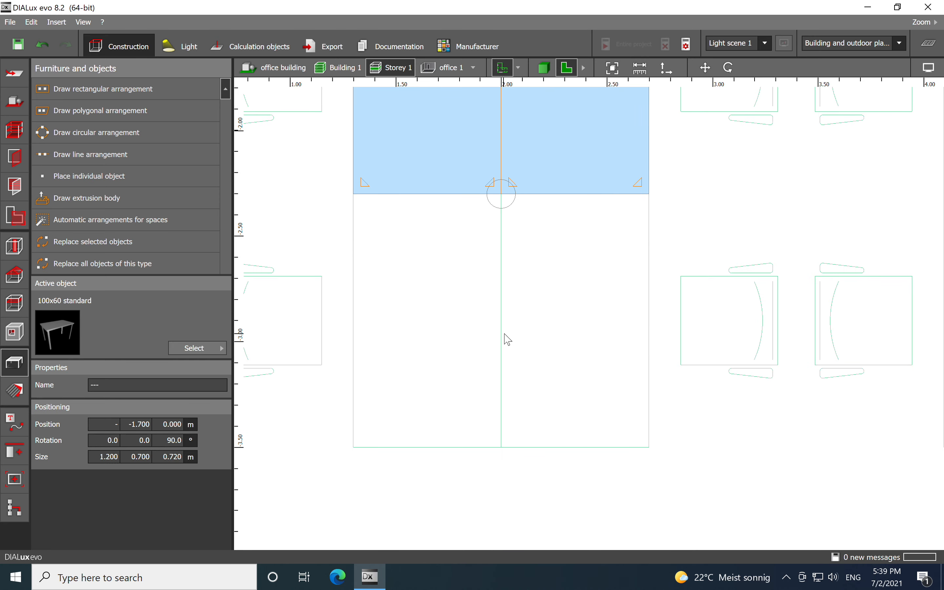
{"action": "right_click", "coordinate": [503, 339]}
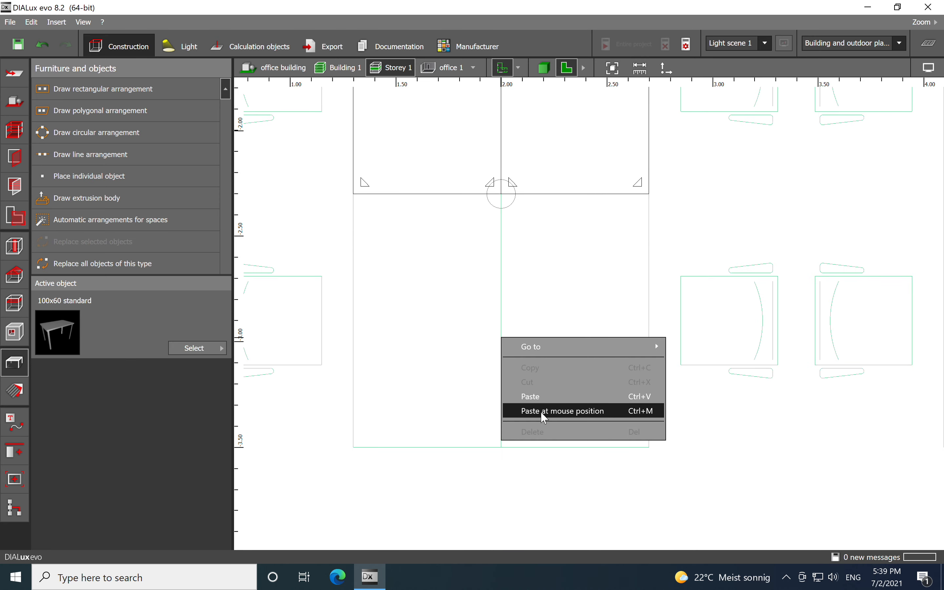
{"action": "left_click", "coordinate": [531, 412]}
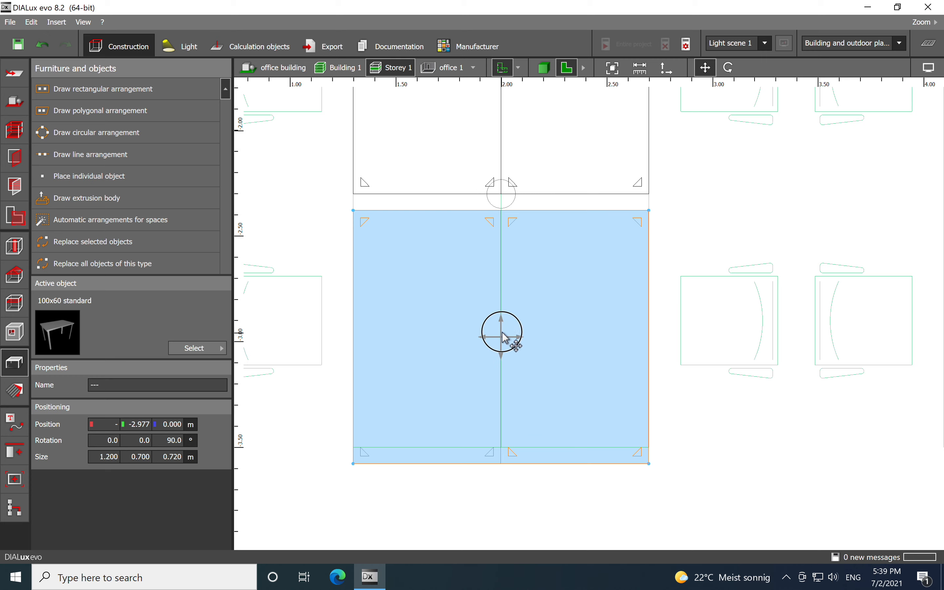
{"action": "left_click_drag", "start_coordinate": [503, 338], "coordinate": [504, 321]}
{"action": "left_click", "coordinate": [695, 251]}
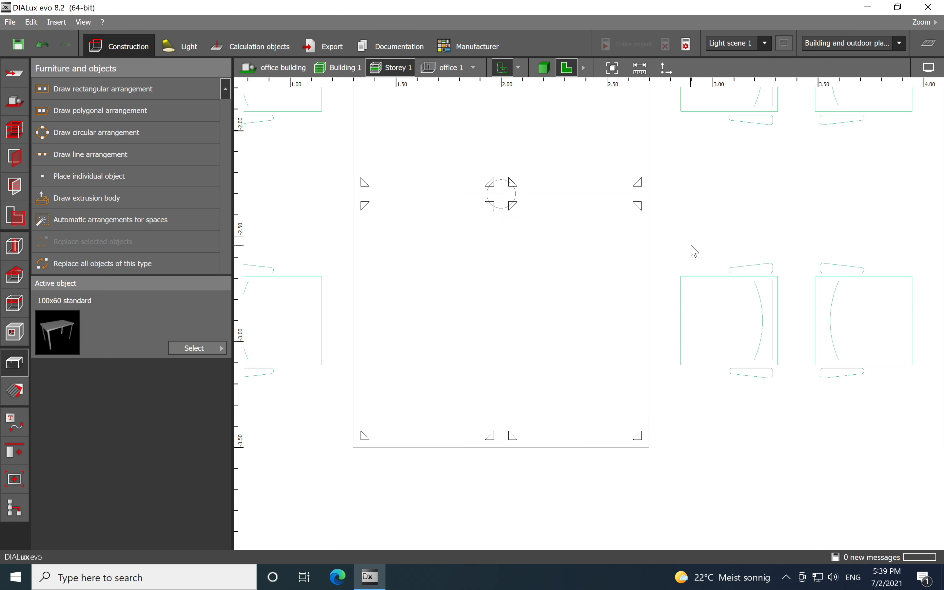
- Copy the four-table block and paste it onto the next desk group to the right
{"action": "scroll", "coordinate": [667, 246], "scroll_direction": "down", "scroll_amount": 4}
{"action": "left_click_drag", "start_coordinate": [543, 131], "coordinate": [668, 339]}
{"action": "scroll", "coordinate": [611, 239], "scroll_direction": "up", "scroll_amount": 5}
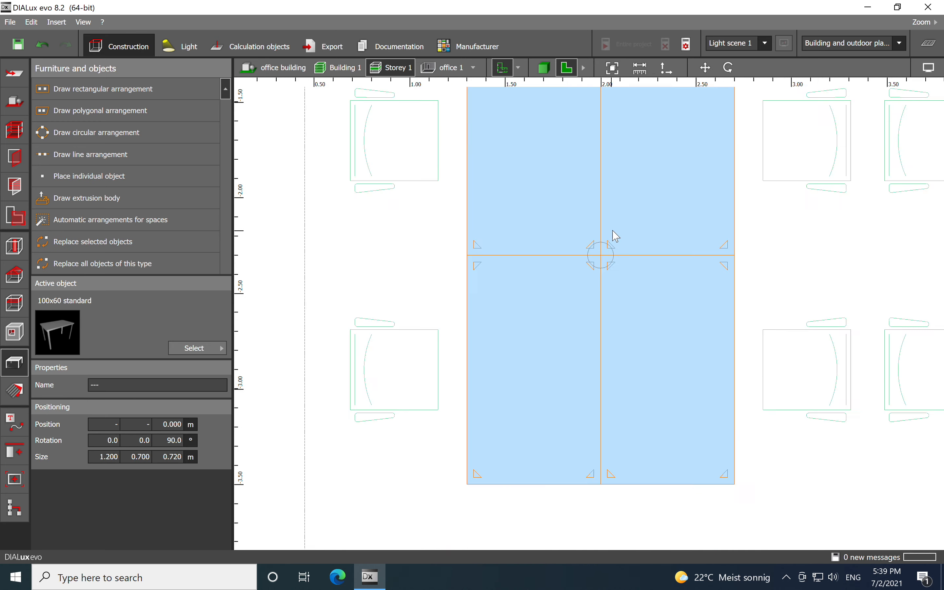
{"action": "right_click", "coordinate": [599, 276]}
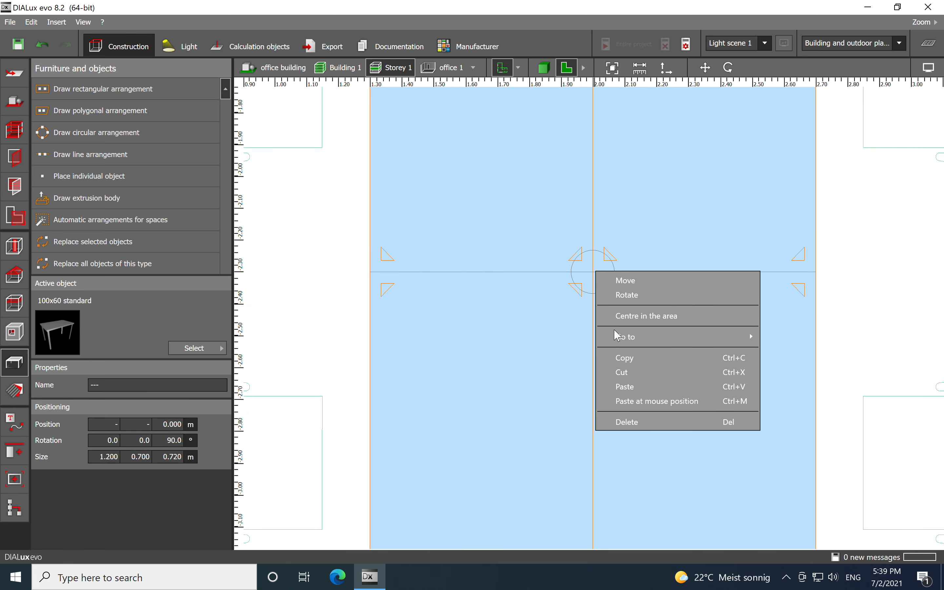
{"action": "left_click", "coordinate": [619, 355]}
{"action": "scroll", "coordinate": [505, 322], "scroll_direction": "down", "scroll_amount": 5}
{"action": "scroll", "coordinate": [574, 309], "scroll_direction": "up", "scroll_amount": 5}
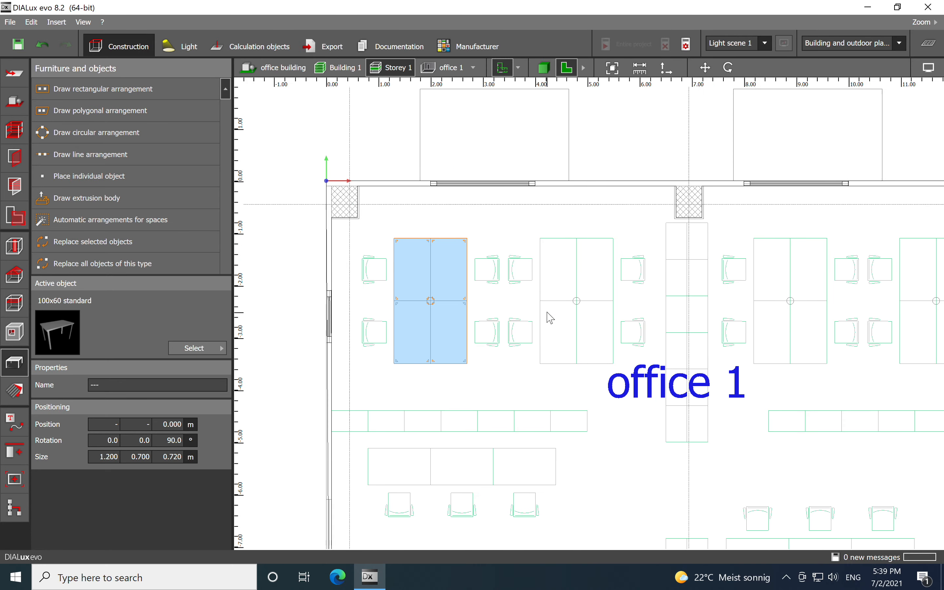
{"action": "right_click", "coordinate": [574, 290]}
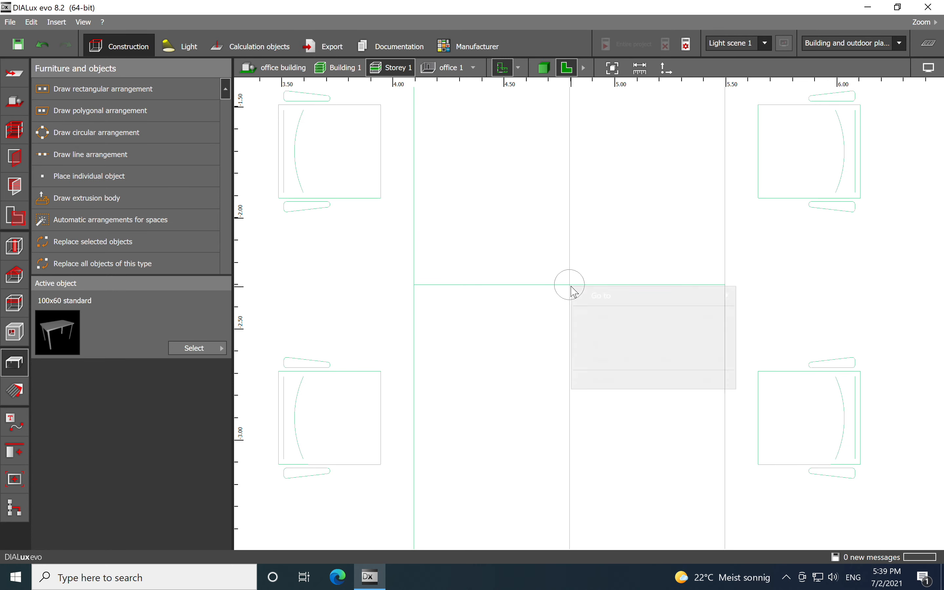
{"action": "left_click", "coordinate": [605, 362]}
{"action": "scroll", "coordinate": [496, 306], "scroll_direction": "down", "scroll_amount": 5}
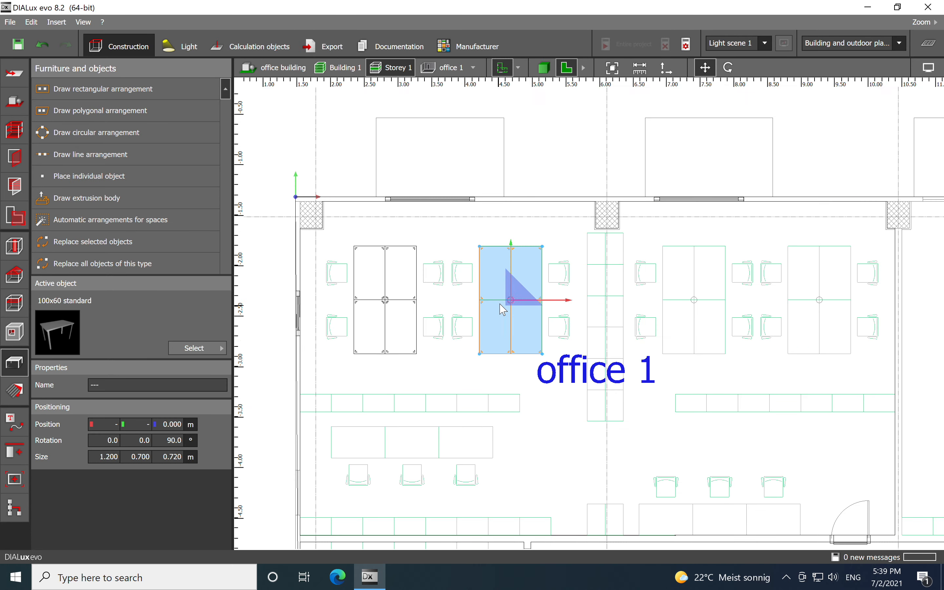
{"action": "scroll", "coordinate": [719, 303], "scroll_direction": "up", "scroll_amount": 2}
{"action": "middle_click_drag", "start_coordinate": [714, 303], "coordinate": [598, 289]}
- Paste the four-table block onto the two remaining desk groups further right in office 1
{"action": "scroll", "coordinate": [571, 297], "scroll_direction": "up", "scroll_amount": 2}
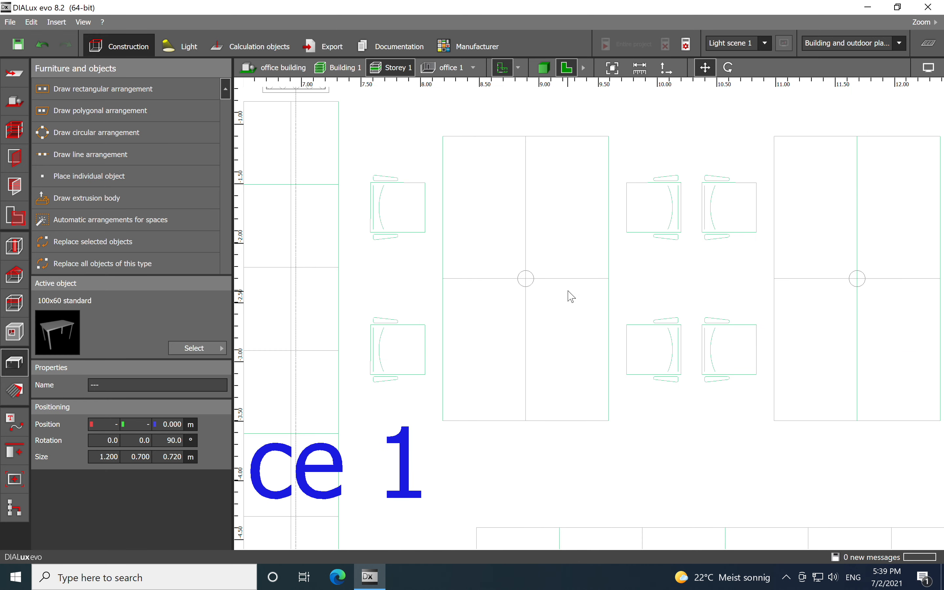
{"action": "right_click", "coordinate": [531, 286]}
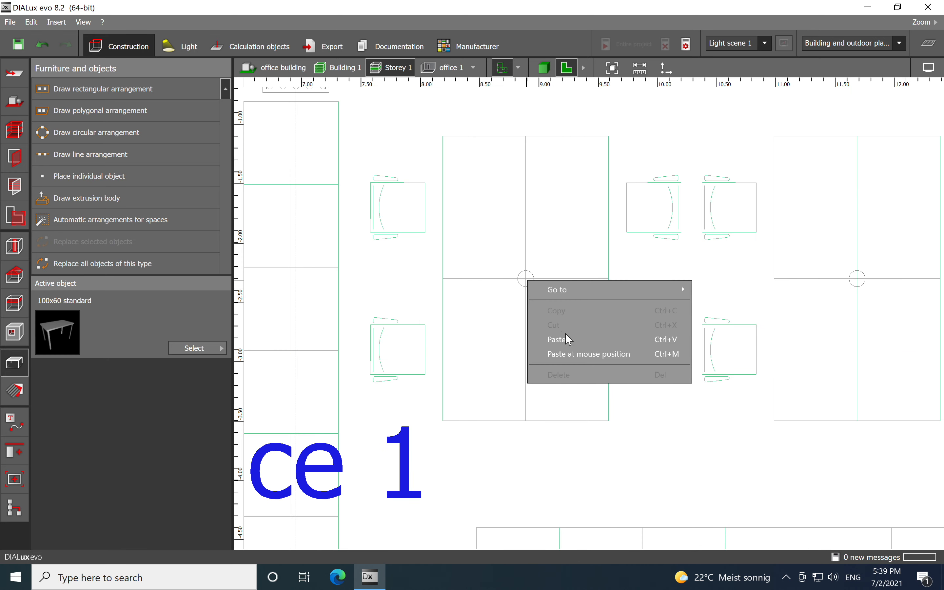
{"action": "left_click", "coordinate": [567, 356]}
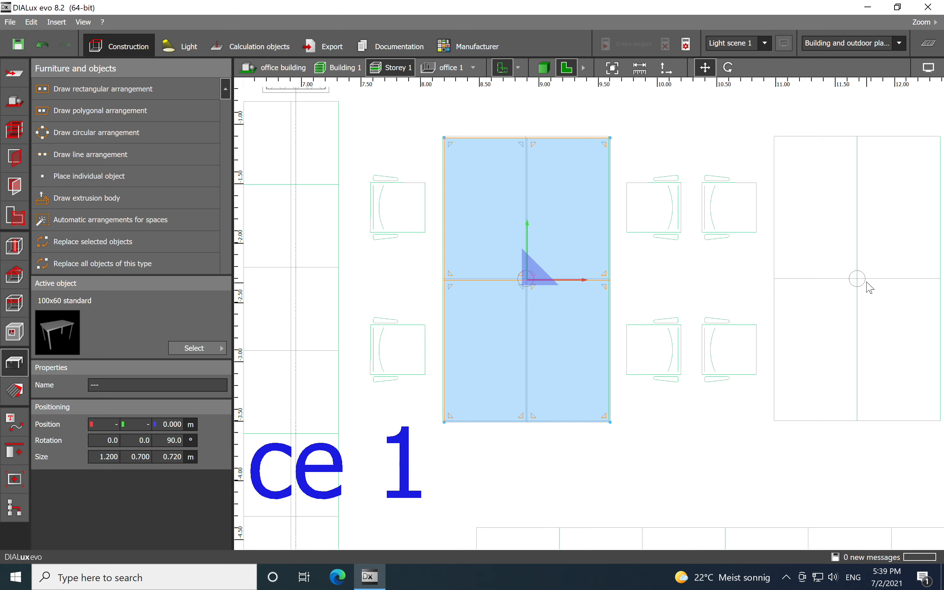
{"action": "right_click", "coordinate": [862, 286]}
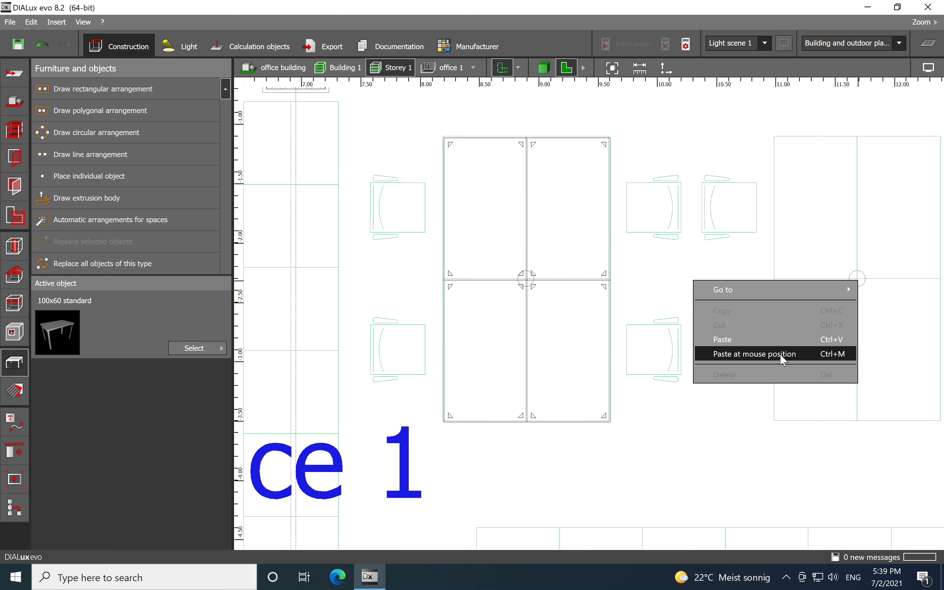
{"action": "left_click", "coordinate": [778, 354]}
{"action": "scroll", "coordinate": [708, 268], "scroll_direction": "down", "scroll_amount": 3}
{"action": "scroll", "coordinate": [475, 348], "scroll_direction": "up", "scroll_amount": 1}
{"action": "middle_click_drag", "start_coordinate": [475, 348], "coordinate": [630, 315]}
{"action": "left_click", "coordinate": [532, 314]}
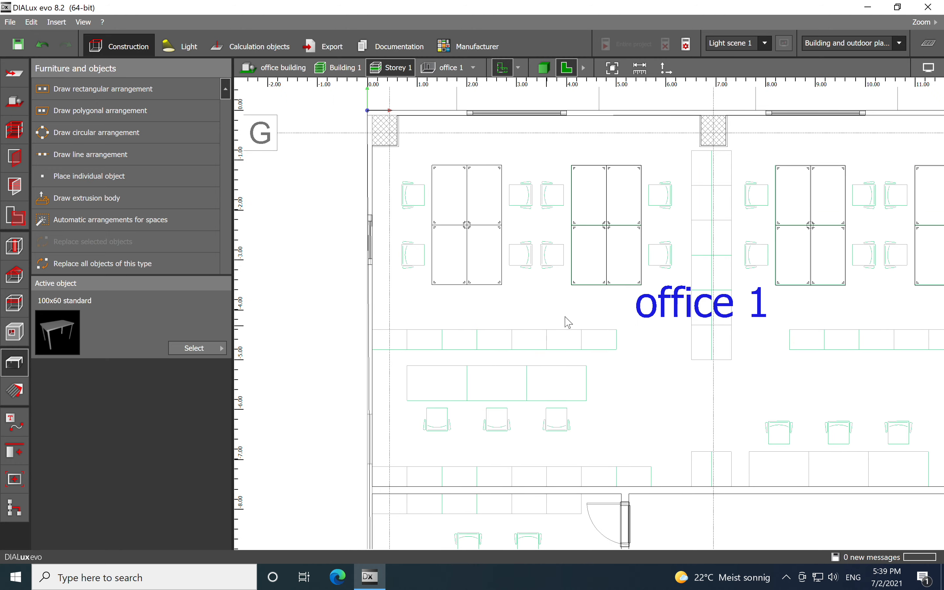
{"action": "scroll", "coordinate": [568, 297], "scroll_direction": "up", "scroll_amount": 2}
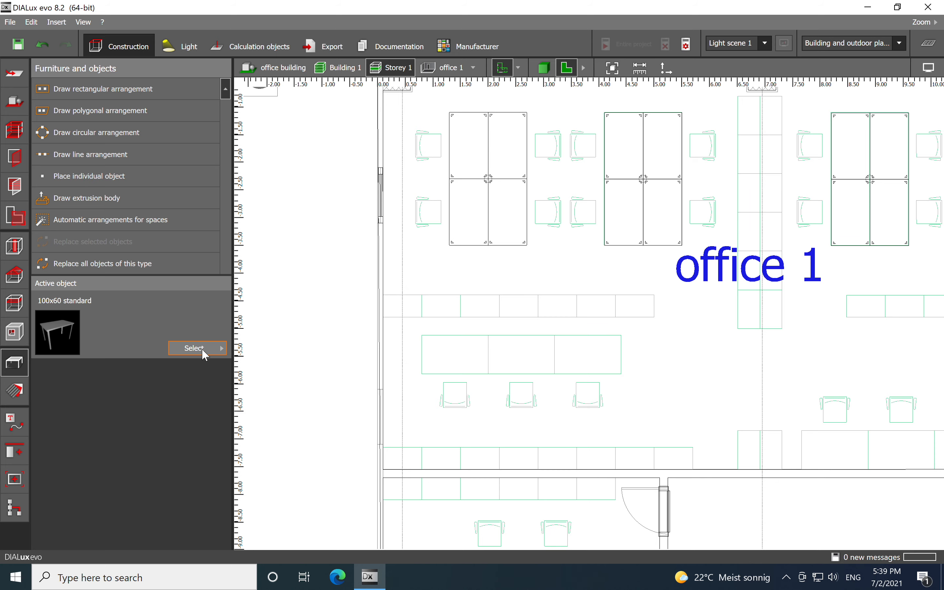
- Select the Office chair object and place it at the upper-left chair position beside the first desk block
{"action": "left_click", "coordinate": [204, 352]}
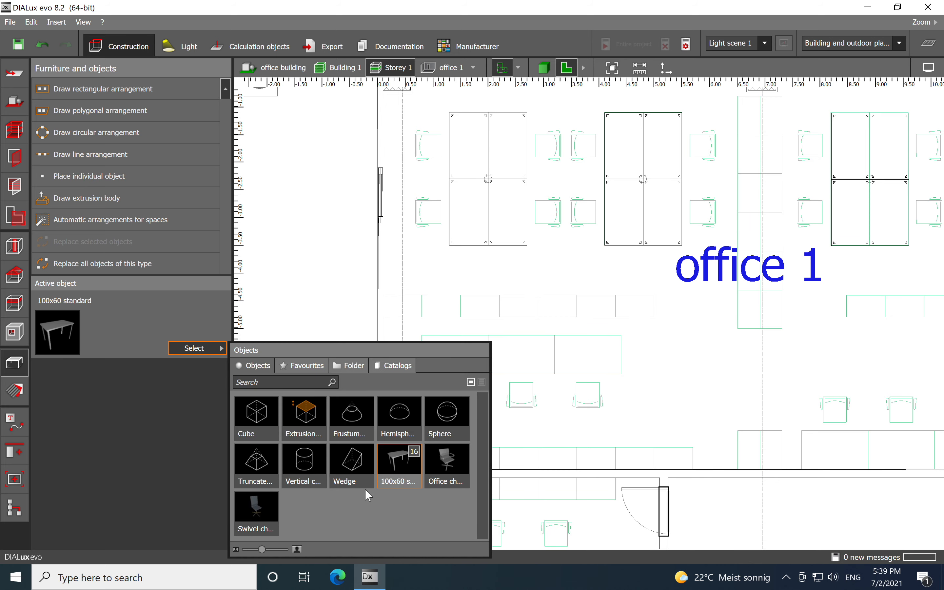
{"action": "left_click", "coordinate": [452, 469]}
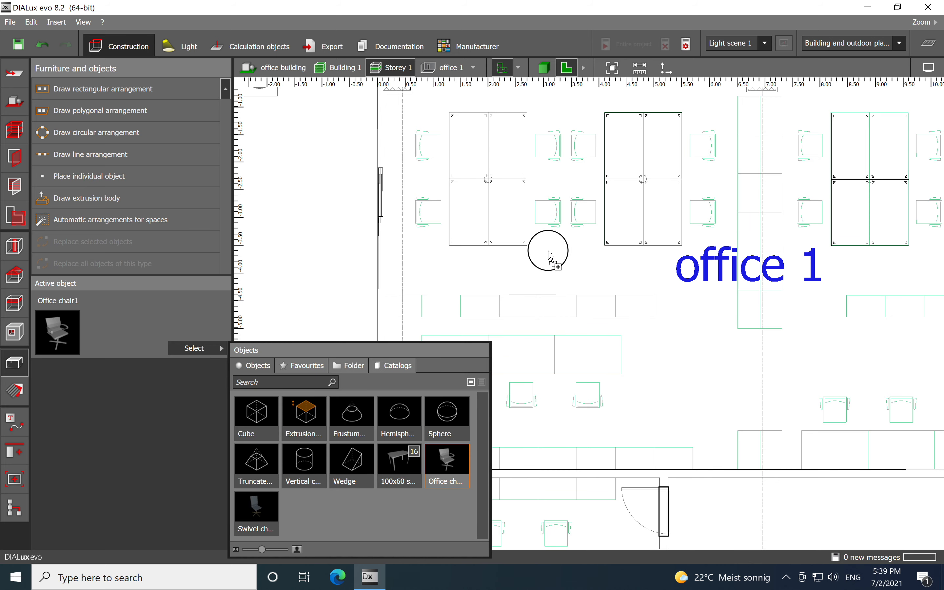
{"action": "left_click", "coordinate": [433, 153]}
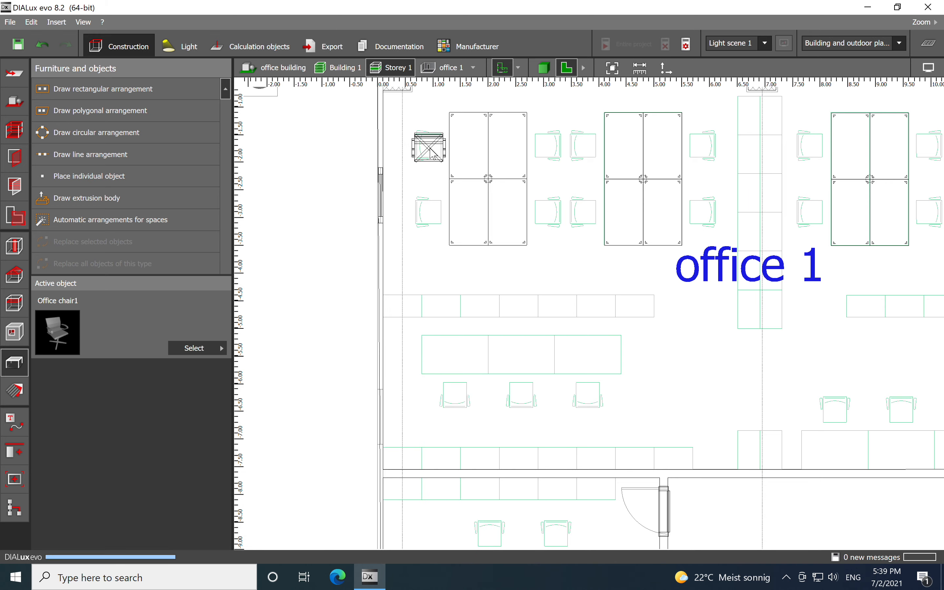
- Rotate the office chair 90° to face the desk
{"action": "scroll", "coordinate": [433, 156], "scroll_direction": "up", "scroll_amount": 5}
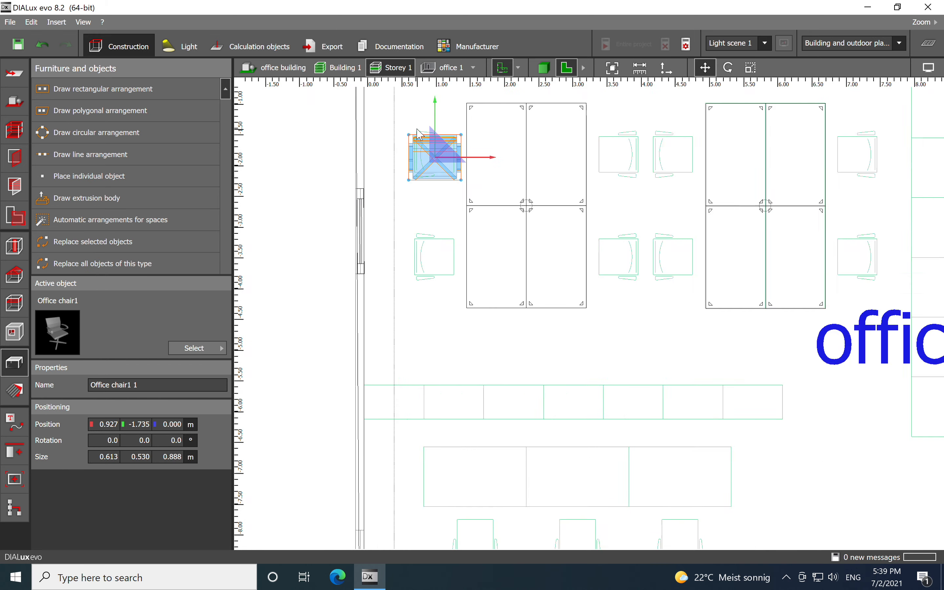
{"action": "right_click", "coordinate": [430, 243]}
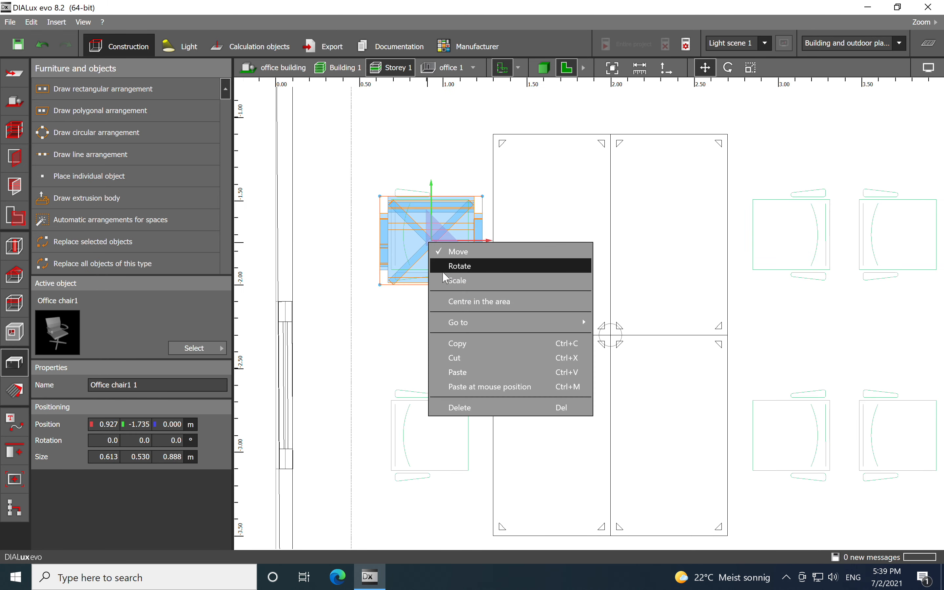
{"action": "left_click", "coordinate": [472, 269]}
{"action": "left_click_drag", "start_coordinate": [497, 243], "coordinate": [432, 135]}
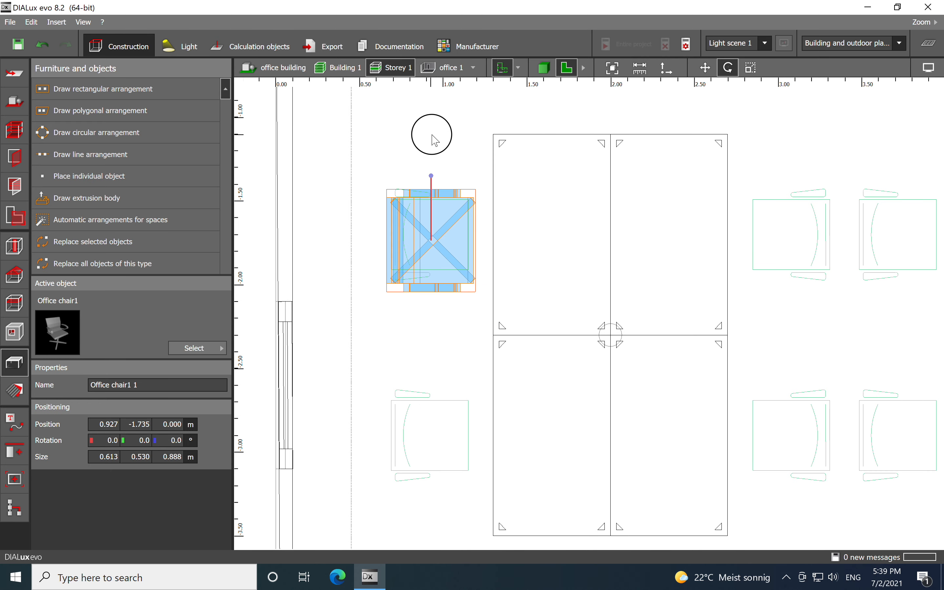
{"action": "middle_click_drag", "start_coordinate": [429, 356], "coordinate": [431, 300]}
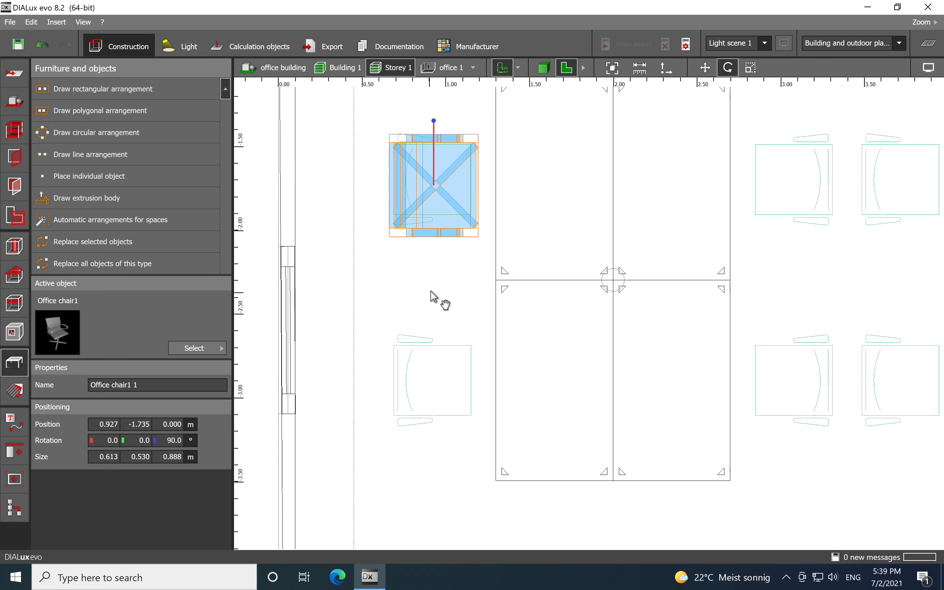
- Copy the chair and paste duplicates at the lower-left chair position and beside the right side of the desk block
{"action": "right_click", "coordinate": [441, 189]}
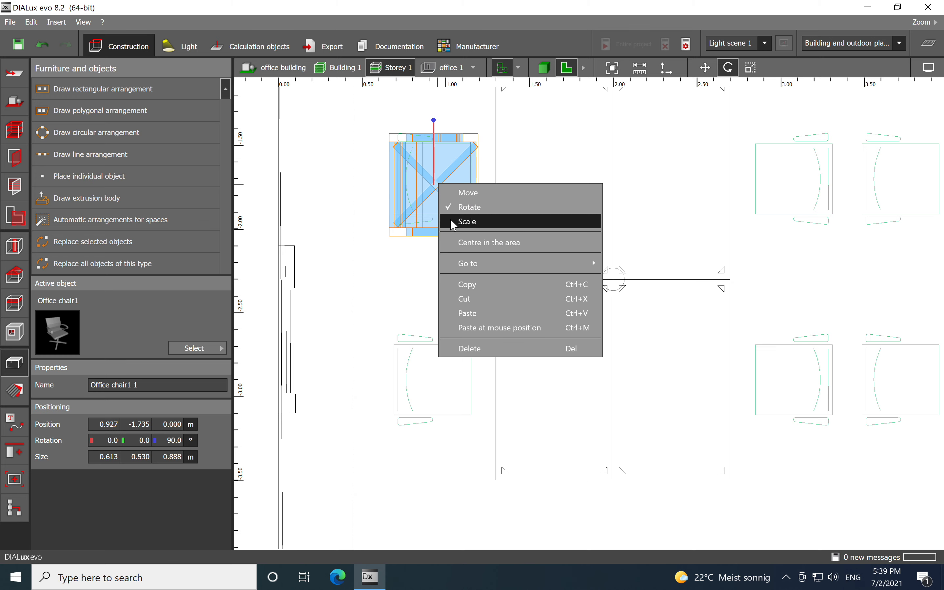
{"action": "left_click", "coordinate": [476, 287]}
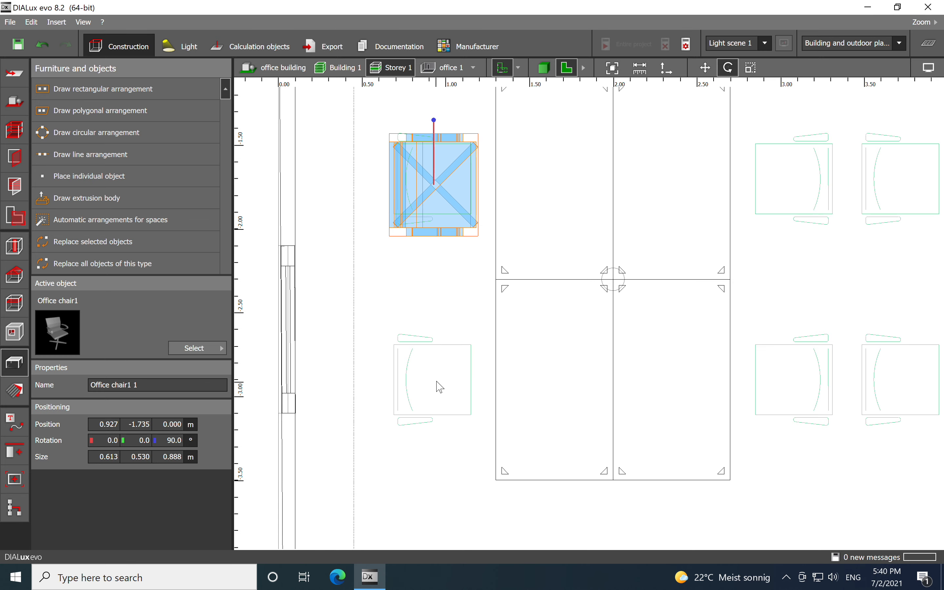
{"action": "right_click", "coordinate": [437, 385]}
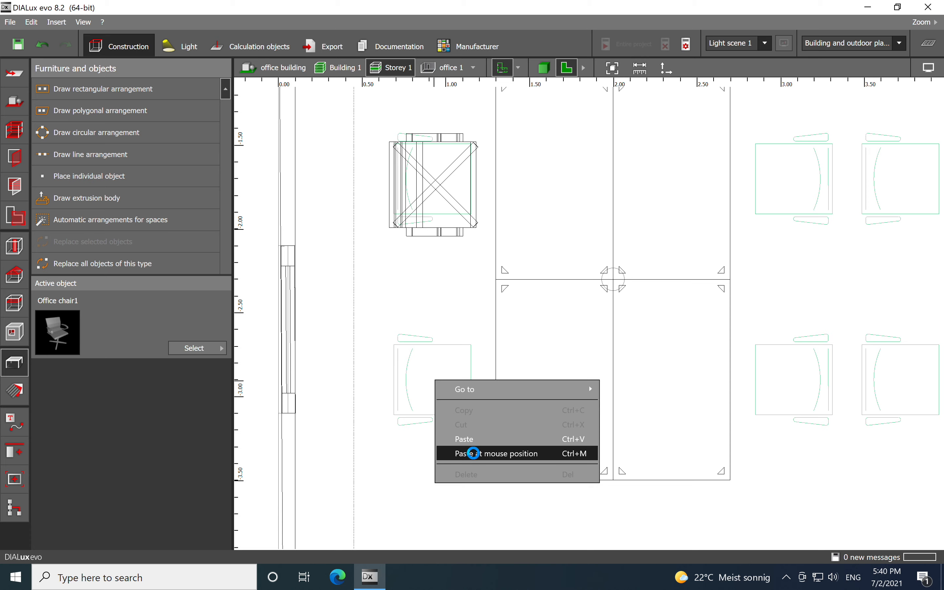
{"action": "left_click", "coordinate": [473, 453]}
{"action": "left_click", "coordinate": [450, 279]}
{"action": "scroll", "coordinate": [438, 242], "scroll_direction": "down", "scroll_amount": 3}
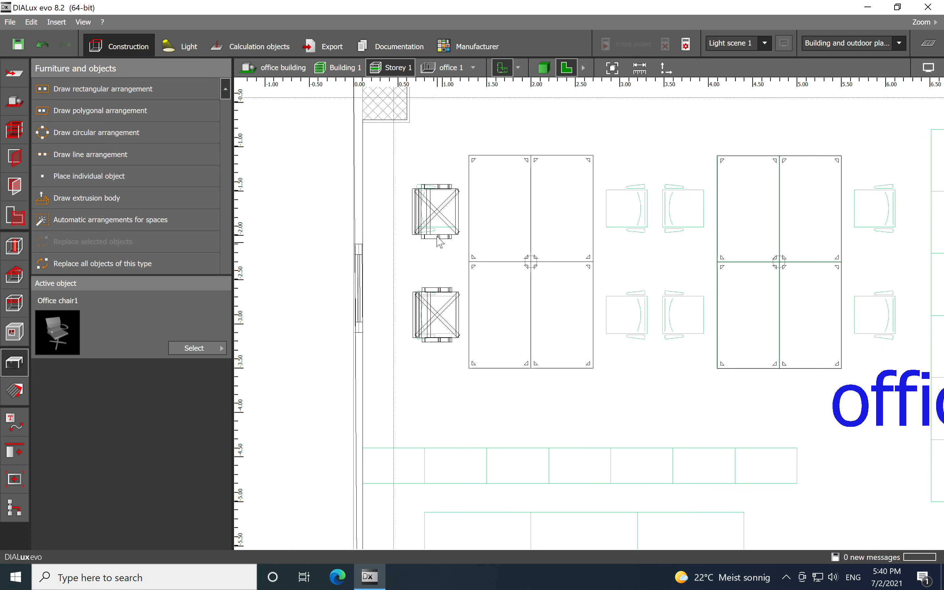
{"action": "left_click", "coordinate": [440, 213]}
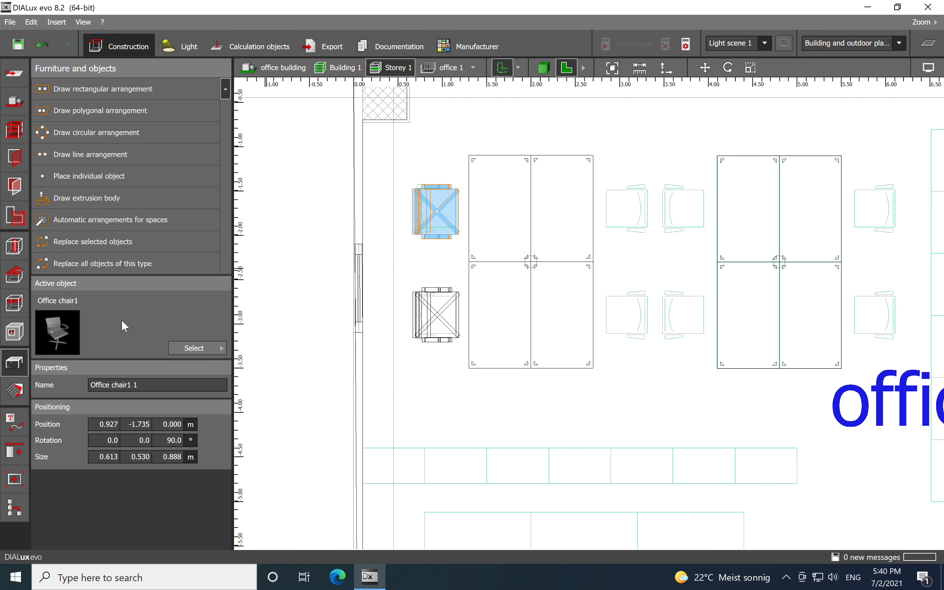
{"action": "left_click", "coordinate": [626, 209]}
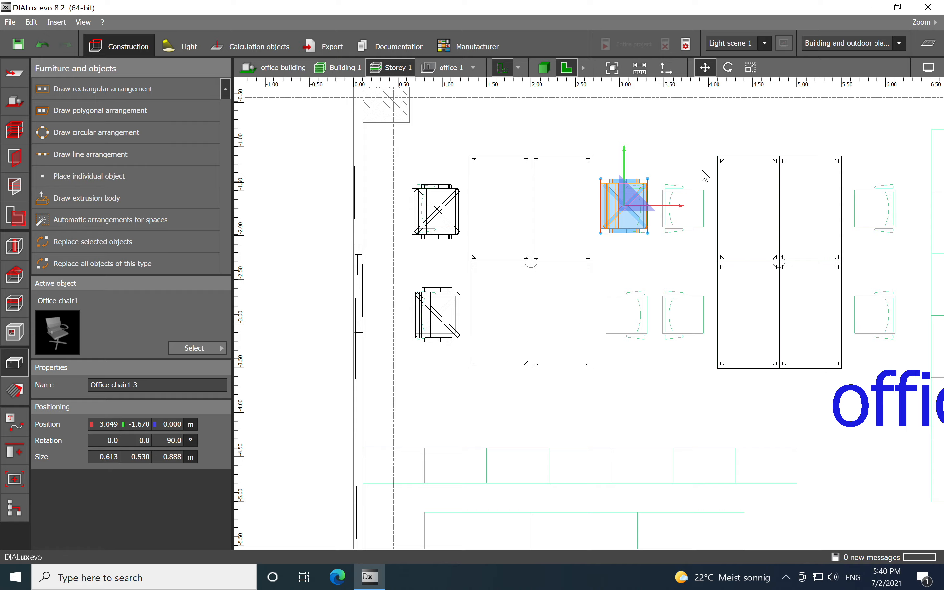
- Rotate the chair on the right side of the desk block to -90° so it faces the desk
{"action": "scroll", "coordinate": [640, 205], "scroll_direction": "up", "scroll_amount": 5}
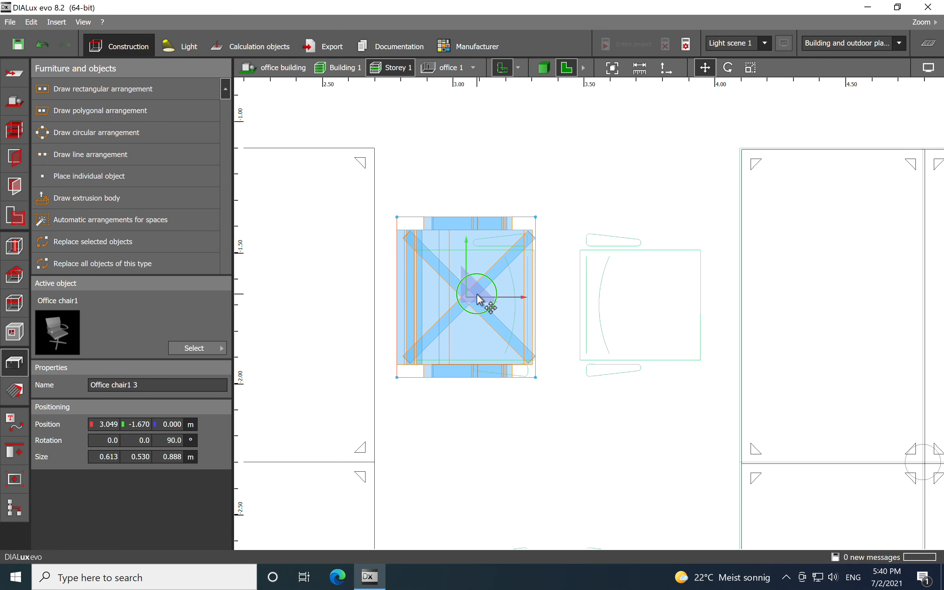
{"action": "right_click", "coordinate": [480, 301]}
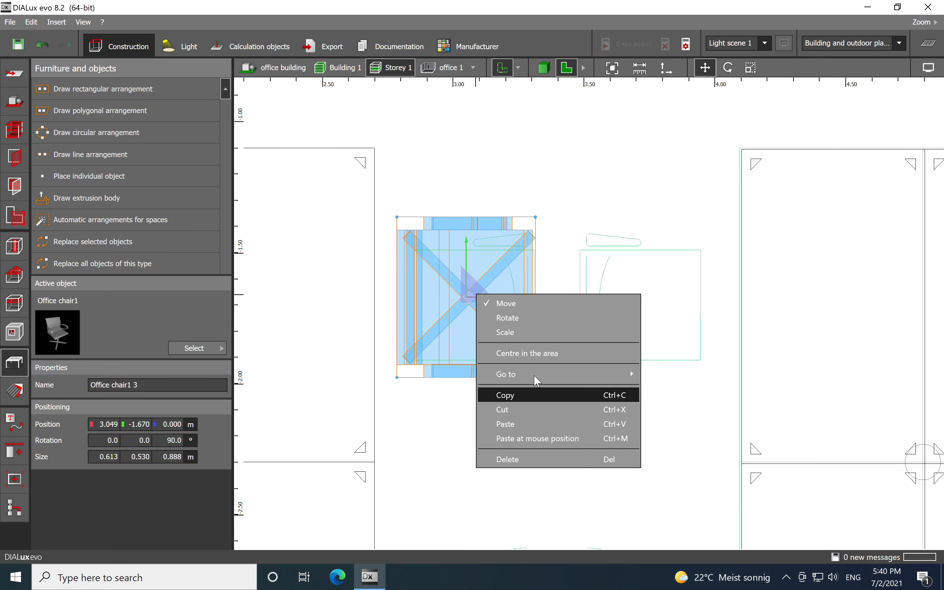
{"action": "left_click", "coordinate": [537, 331]}
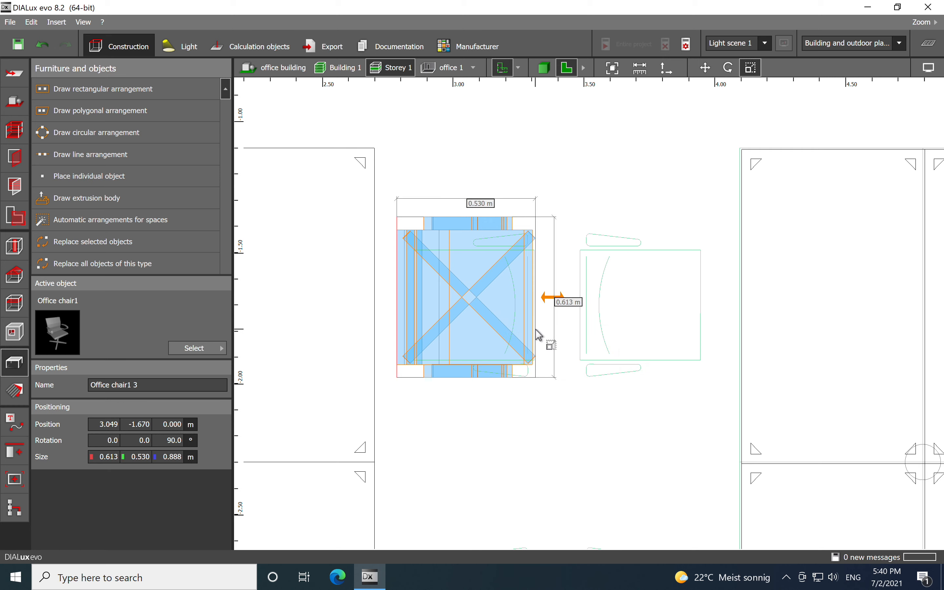
{"action": "left_click", "coordinate": [539, 334]}
{"action": "left_click", "coordinate": [480, 296]}
{"action": "right_click", "coordinate": [468, 296]}
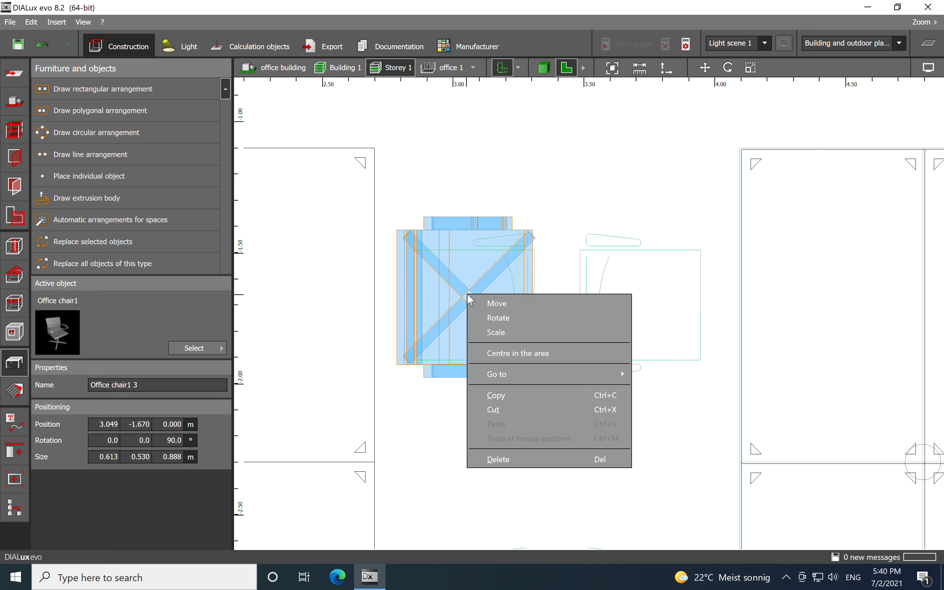
{"action": "left_click", "coordinate": [499, 318]}
{"action": "left_click_drag", "start_coordinate": [472, 234], "coordinate": [470, 412]}
{"action": "left_click", "coordinate": [580, 173]}
{"action": "scroll", "coordinate": [570, 172], "scroll_direction": "down", "scroll_amount": 4}
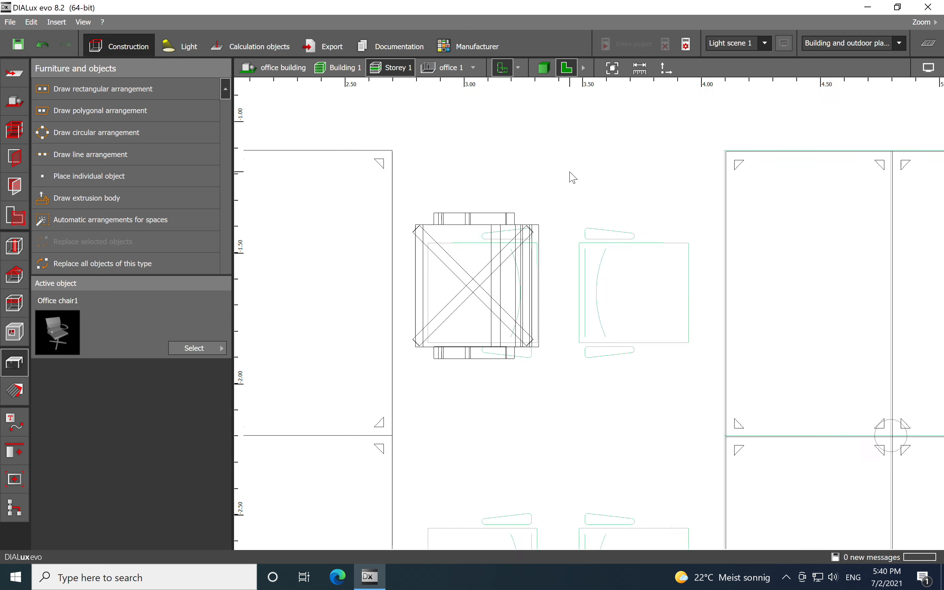
{"action": "middle_click_drag", "start_coordinate": [596, 270], "coordinate": [604, 186]}
{"action": "scroll", "coordinate": [503, 174], "scroll_direction": "up", "scroll_amount": 1}
{"action": "left_click", "coordinate": [506, 181]}
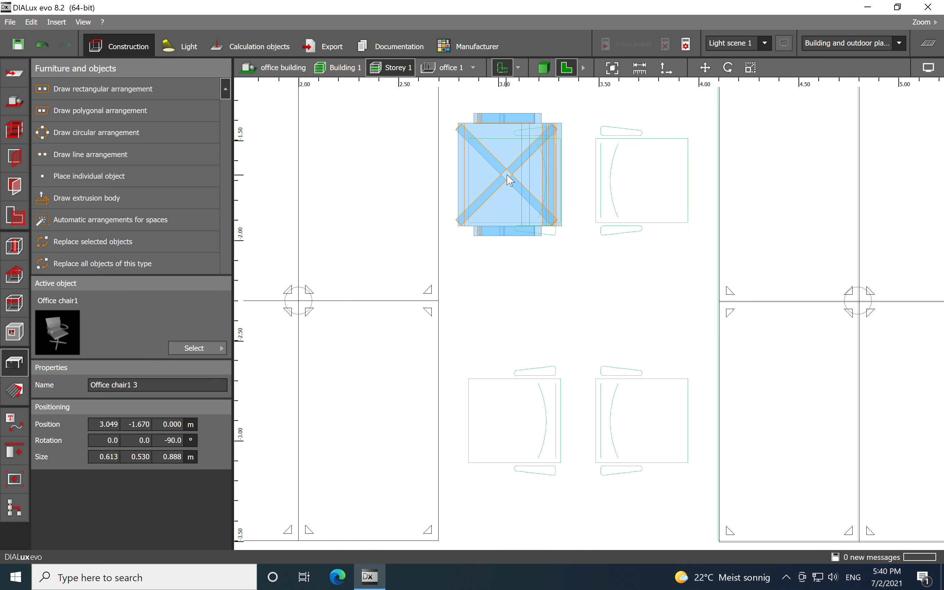
- Copy the rotated chair and paste it at the lower-right chair position beside the first desk block
{"action": "right_click", "coordinate": [506, 178]}
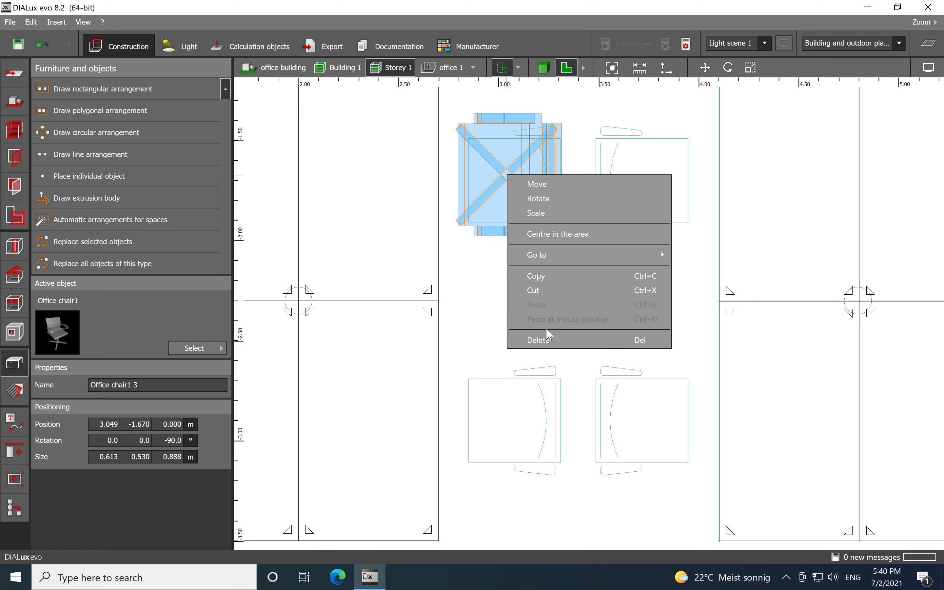
{"action": "left_click", "coordinate": [506, 425]}
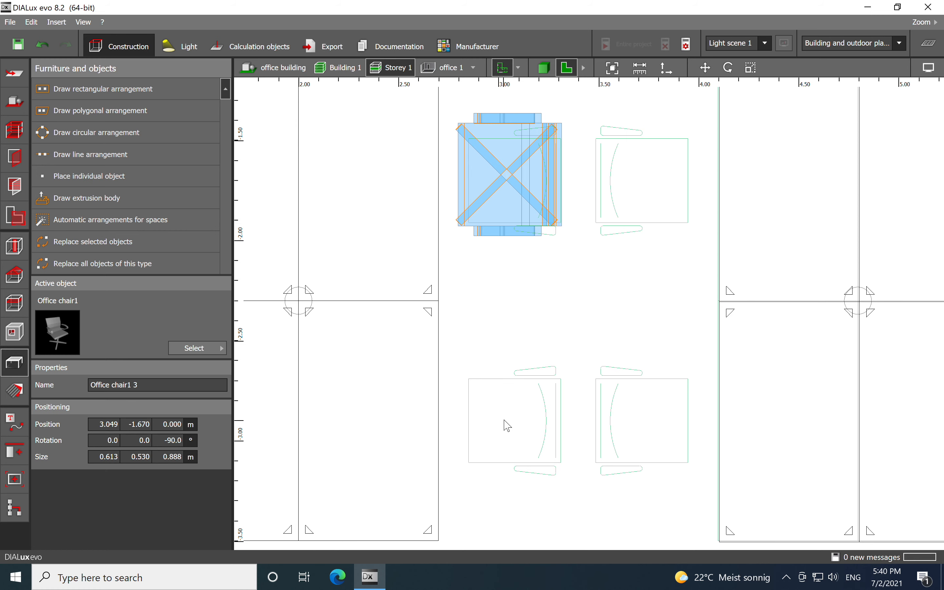
{"action": "right_click", "coordinate": [510, 174]}
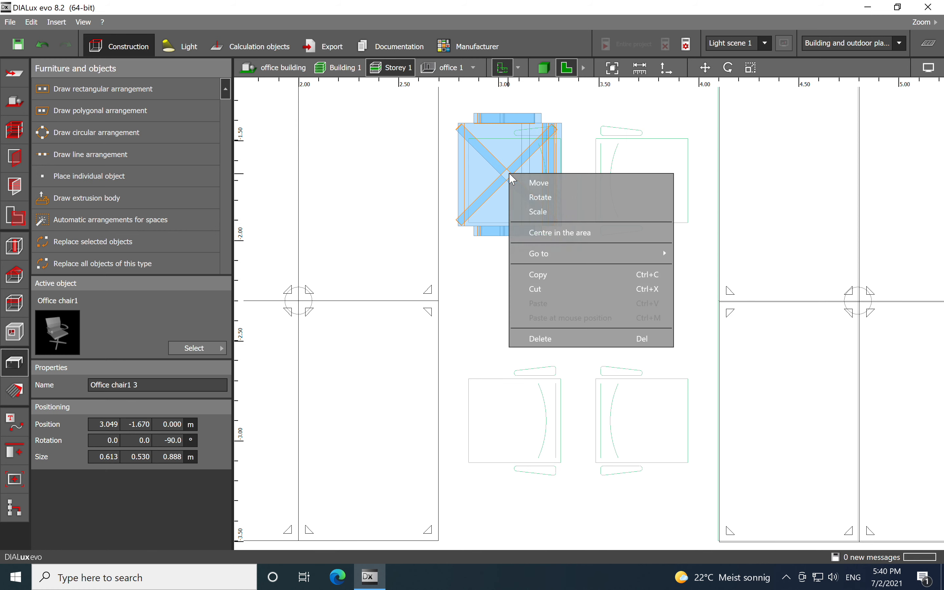
{"action": "left_click", "coordinate": [541, 275]}
{"action": "right_click", "coordinate": [511, 422]}
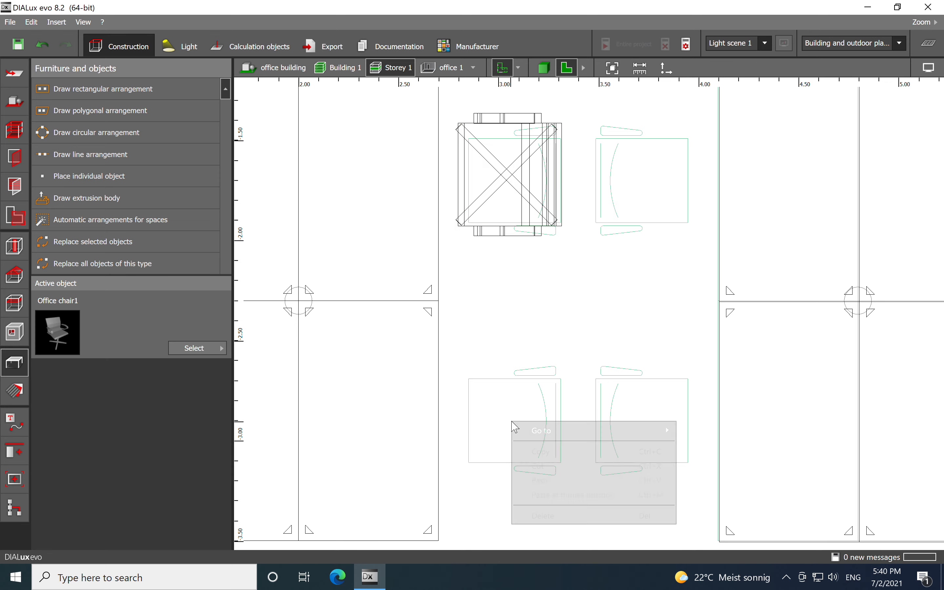
{"action": "left_click", "coordinate": [558, 495]}
- Select the four chairs around the first desk block and copy them
{"action": "scroll", "coordinate": [597, 291], "scroll_direction": "down", "scroll_amount": 3}
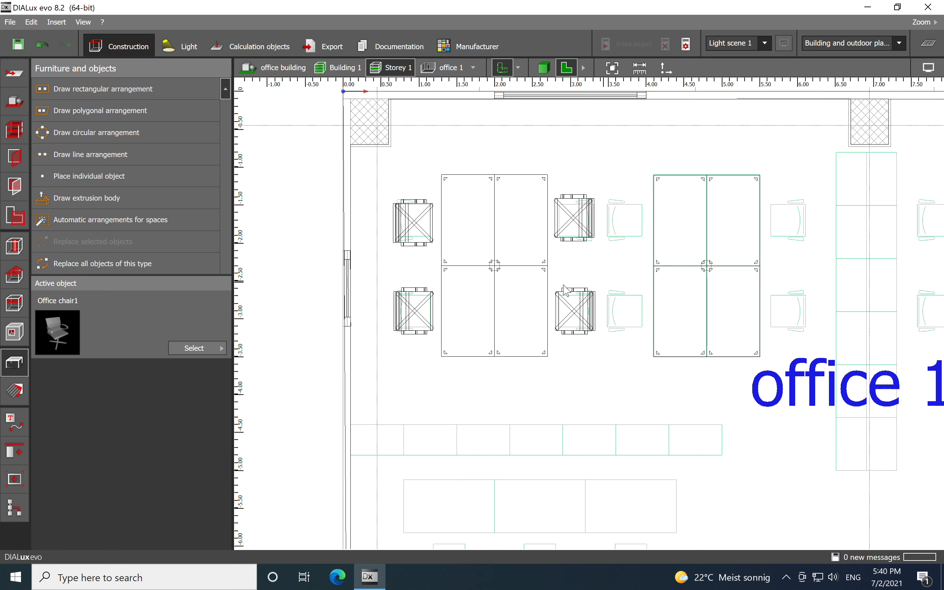
{"action": "left_click", "coordinate": [420, 220]}
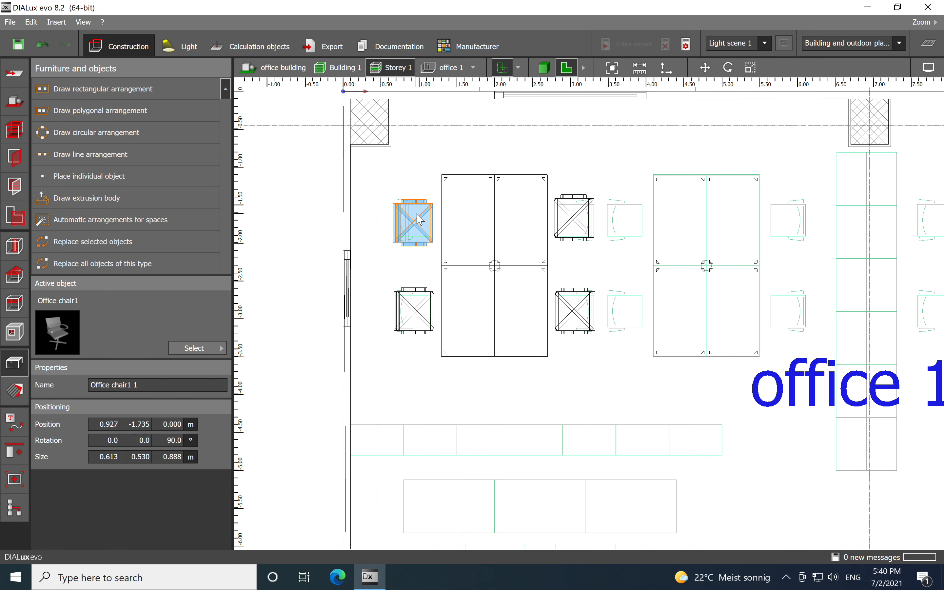
{"action": "left_click", "coordinate": [423, 311], "text": "ctrl"}
{"action": "left_click", "coordinate": [574, 219], "text": "ctrl"}
{"action": "left_click", "coordinate": [579, 314], "text": "ctrl"}
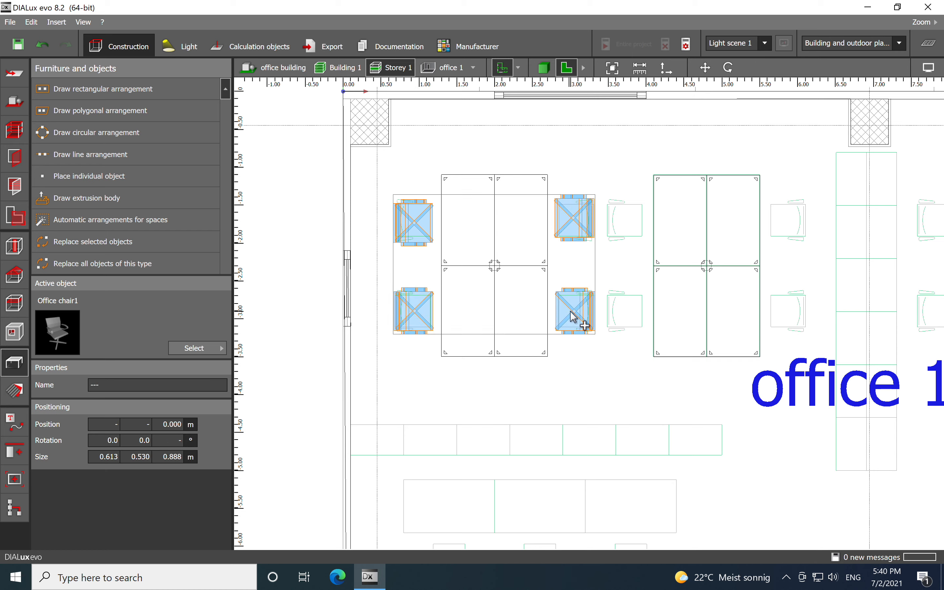
{"action": "right_click", "coordinate": [574, 312]}
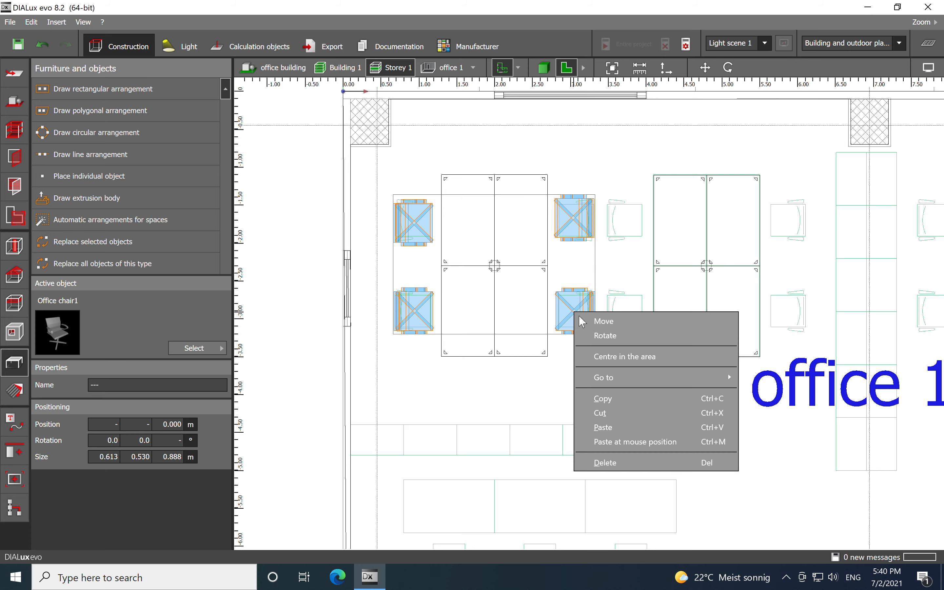
{"action": "left_click", "coordinate": [624, 402]}
- Paste the four chairs and move them into place around the second desk block
{"action": "middle_click_drag", "start_coordinate": [639, 381], "coordinate": [466, 352]}
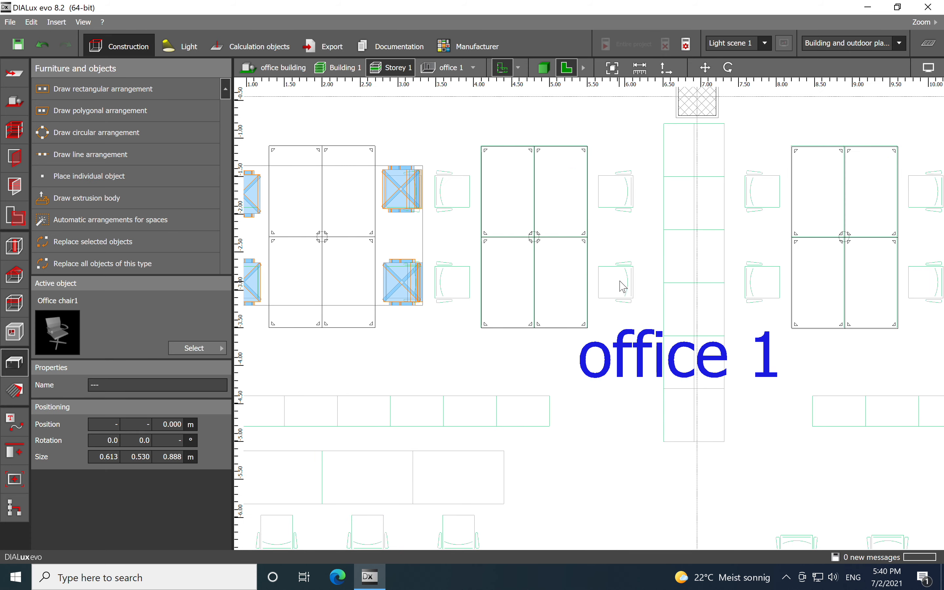
{"action": "right_click", "coordinate": [624, 287]}
{"action": "left_click", "coordinate": [660, 356]}
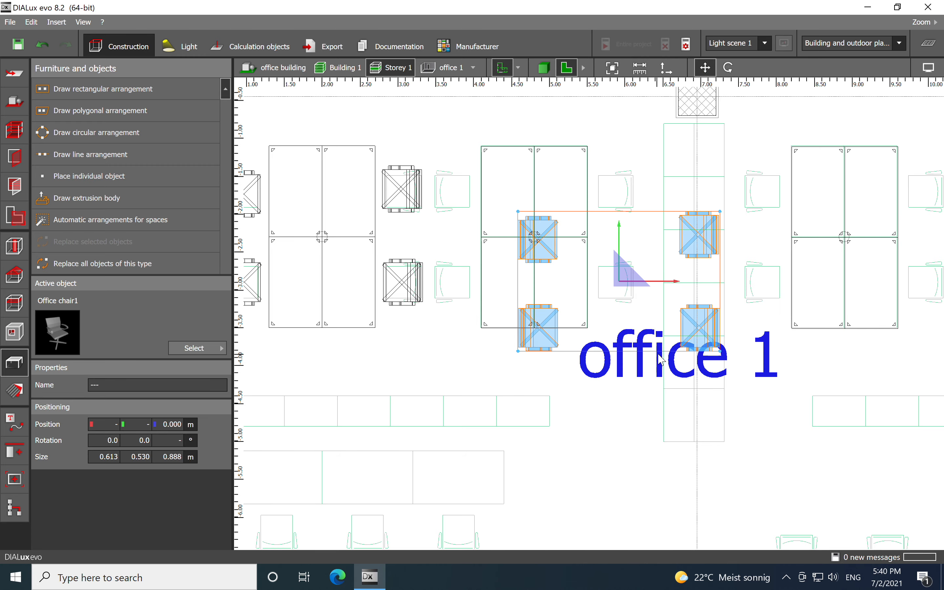
{"action": "left_click_drag", "start_coordinate": [633, 290], "coordinate": [542, 242]}
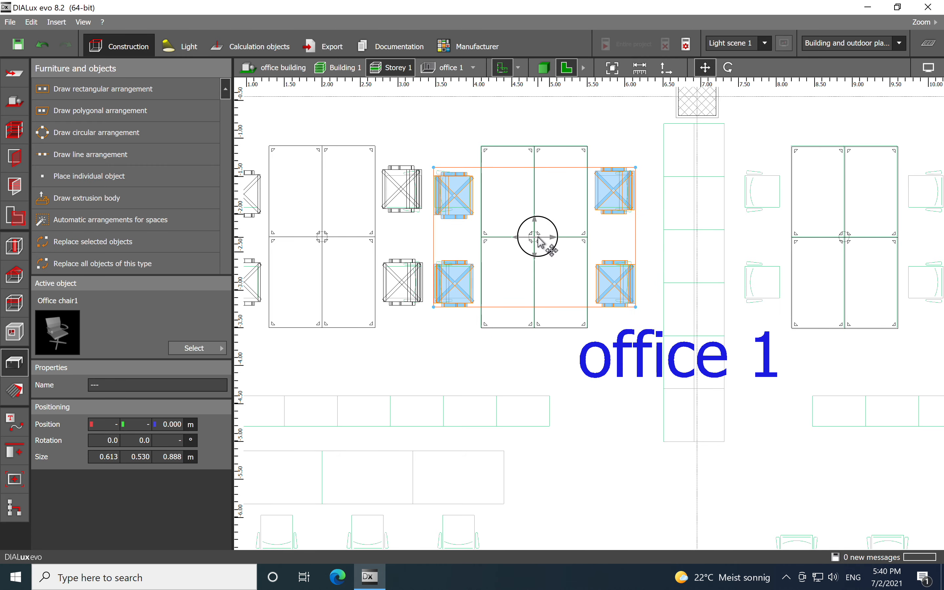
- Paste the four chairs again and move them around the third desk block
{"action": "middle_click_drag", "start_coordinate": [768, 236], "coordinate": [582, 250]}
{"action": "left_click", "coordinate": [742, 291]}
{"action": "right_click", "coordinate": [744, 296]}
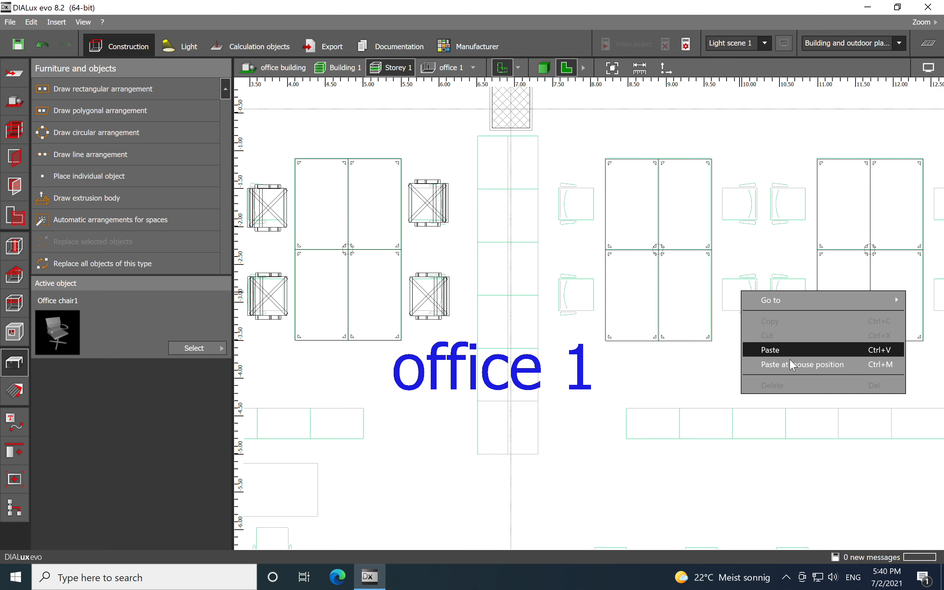
{"action": "left_click", "coordinate": [768, 362]}
{"action": "left_click_drag", "start_coordinate": [744, 291], "coordinate": [664, 250]}
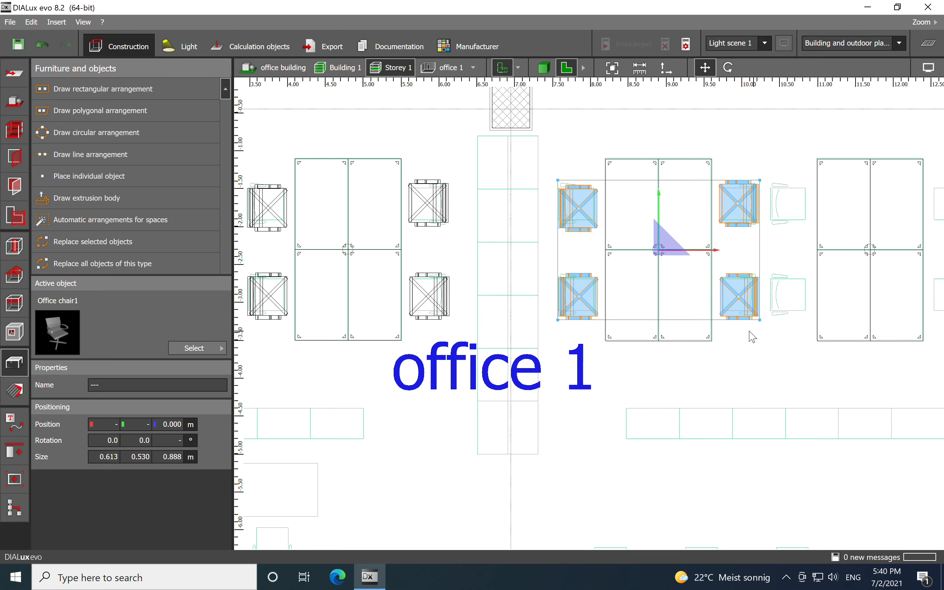
- Paste the four chairs again and move them around the fourth desk block
{"action": "middle_click_drag", "start_coordinate": [748, 333], "coordinate": [655, 312]}
{"action": "right_click", "coordinate": [765, 252]}
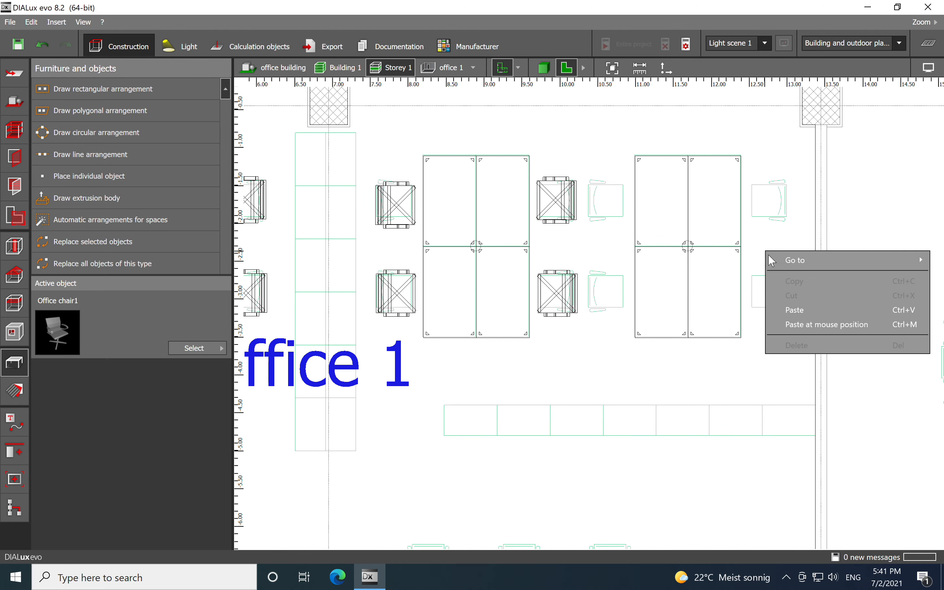
{"action": "left_click", "coordinate": [809, 321]}
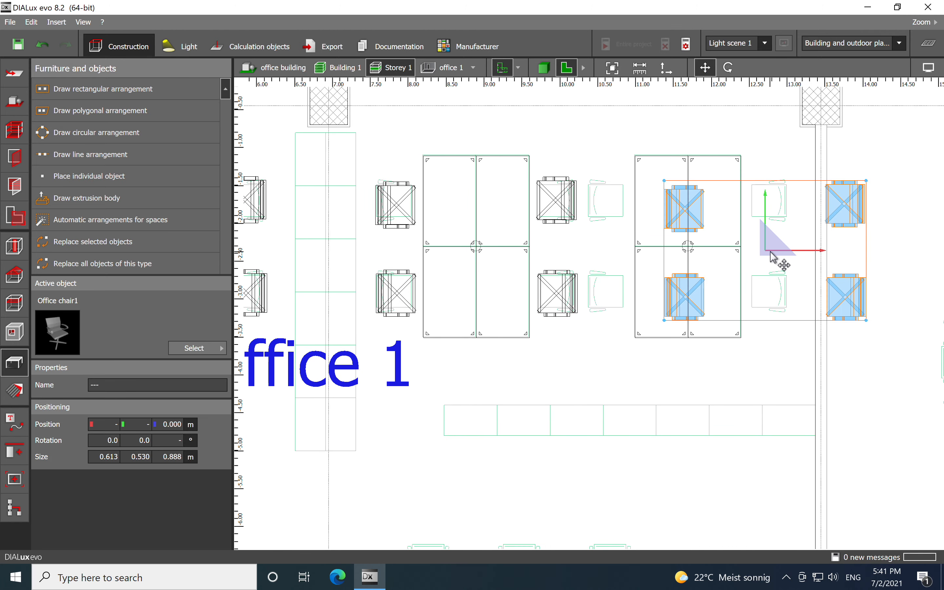
{"action": "left_click_drag", "start_coordinate": [776, 257], "coordinate": [698, 254]}
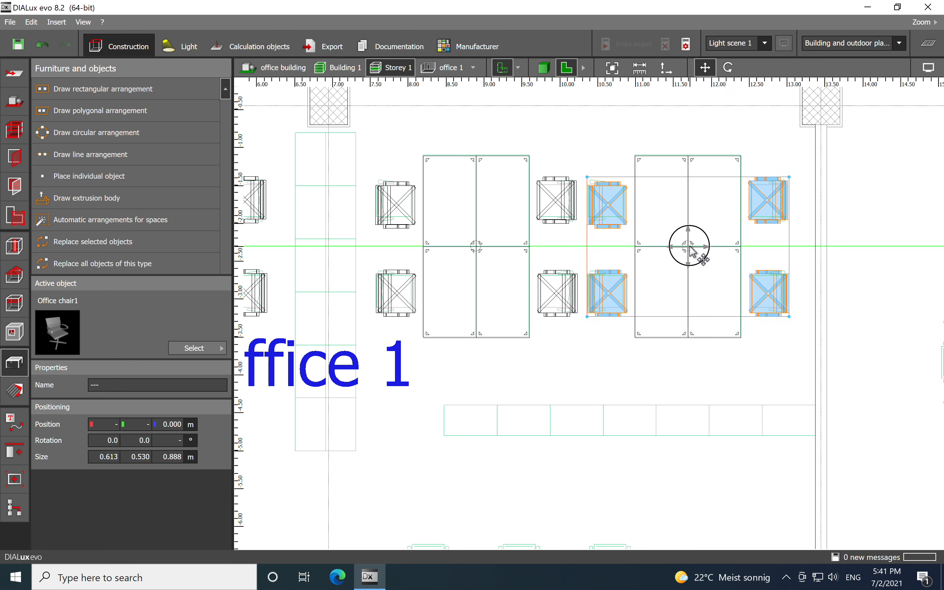
- Inspect the furnished office 1 in the 3D view and return to the plan view
{"action": "scroll", "coordinate": [614, 153], "scroll_direction": "down", "scroll_amount": 5}
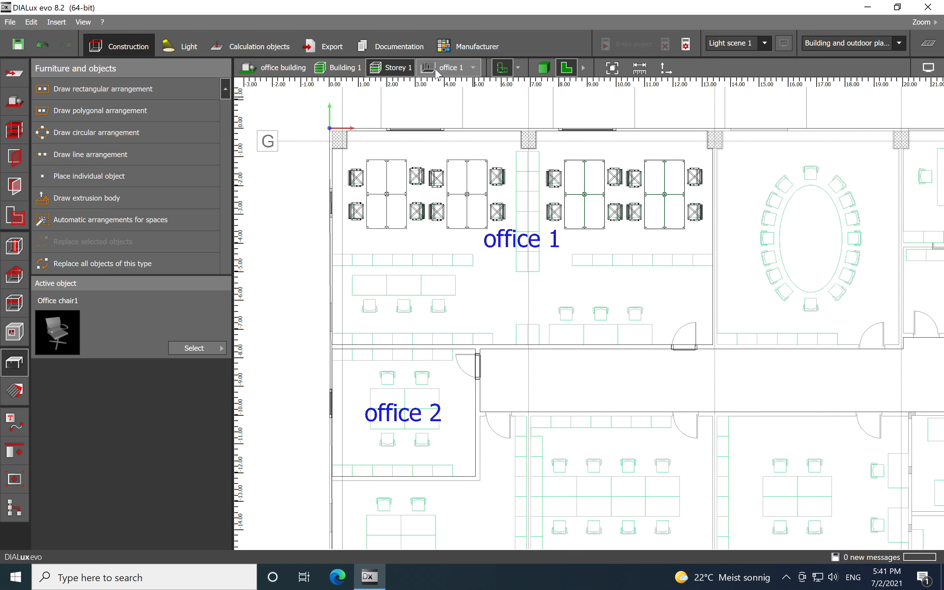
{"action": "left_click", "coordinate": [544, 68]}
{"action": "middle_click_drag", "start_coordinate": [433, 399], "coordinate": [471, 377]}
{"action": "scroll", "coordinate": [472, 377], "scroll_direction": "up", "scroll_amount": 8}
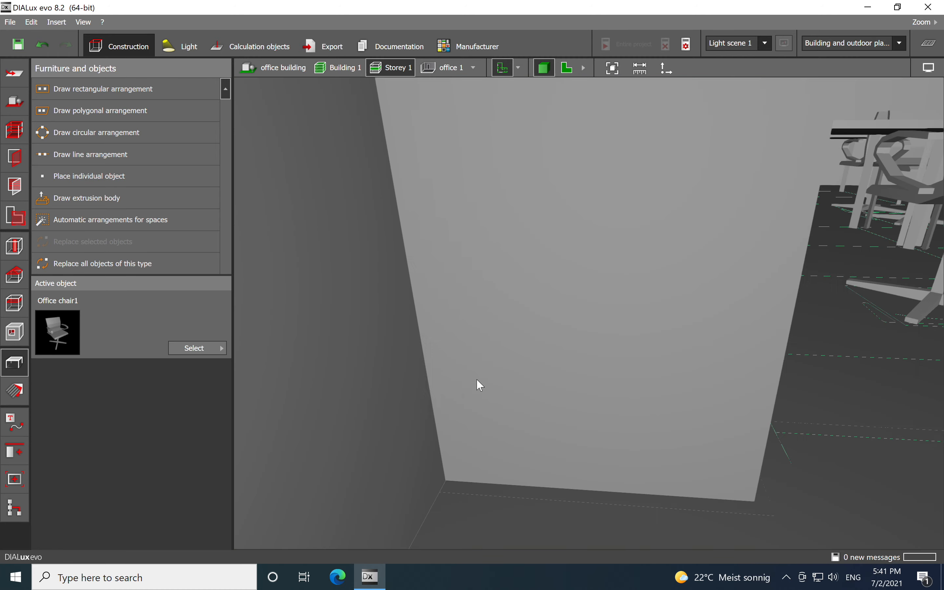
{"action": "scroll", "coordinate": [483, 377], "scroll_direction": "down", "scroll_amount": 3}
{"action": "right_click_drag", "start_coordinate": [644, 458], "coordinate": [596, 441]}
{"action": "middle_click_drag", "start_coordinate": [533, 353], "coordinate": [598, 348]}
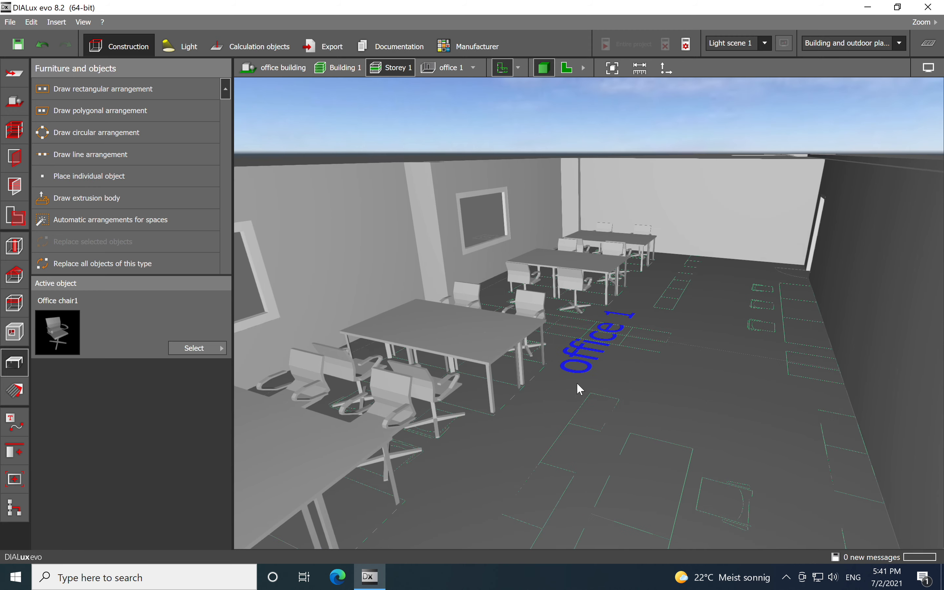
{"action": "scroll", "coordinate": [577, 382], "scroll_direction": "down", "scroll_amount": 5}
{"action": "left_click", "coordinate": [566, 68]}
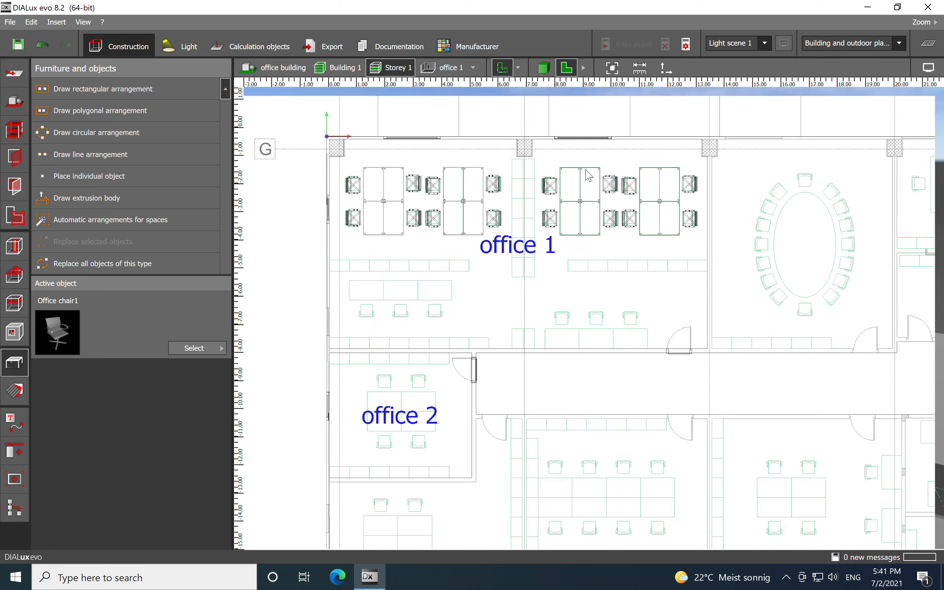
{"action": "scroll", "coordinate": [448, 305], "scroll_direction": "up", "scroll_amount": 3}
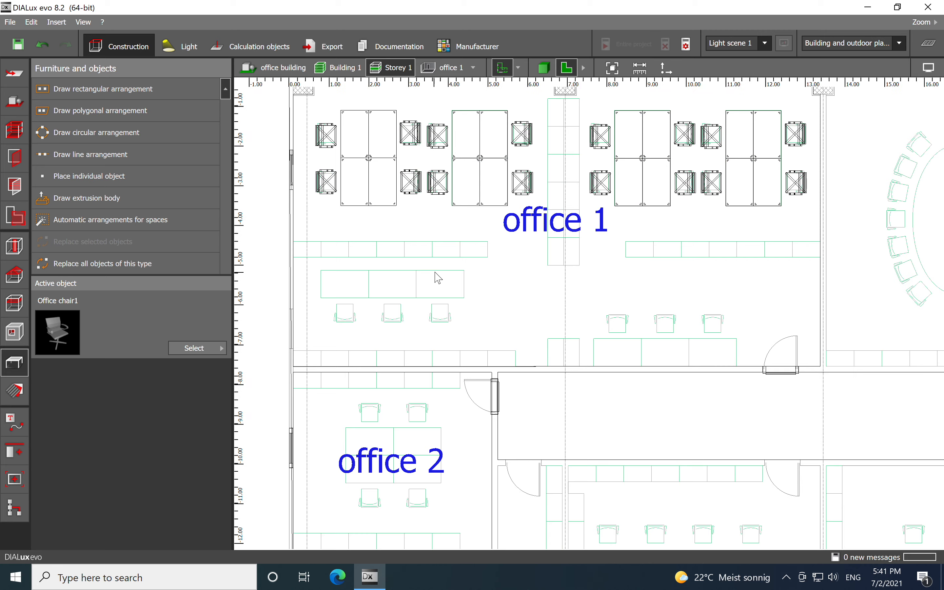
- Copy a 100x60 standard desk, paste it into the lower seating area, and rotate it to 0°
{"action": "left_click", "coordinate": [471, 185]}
{"action": "right_click", "coordinate": [469, 185]}
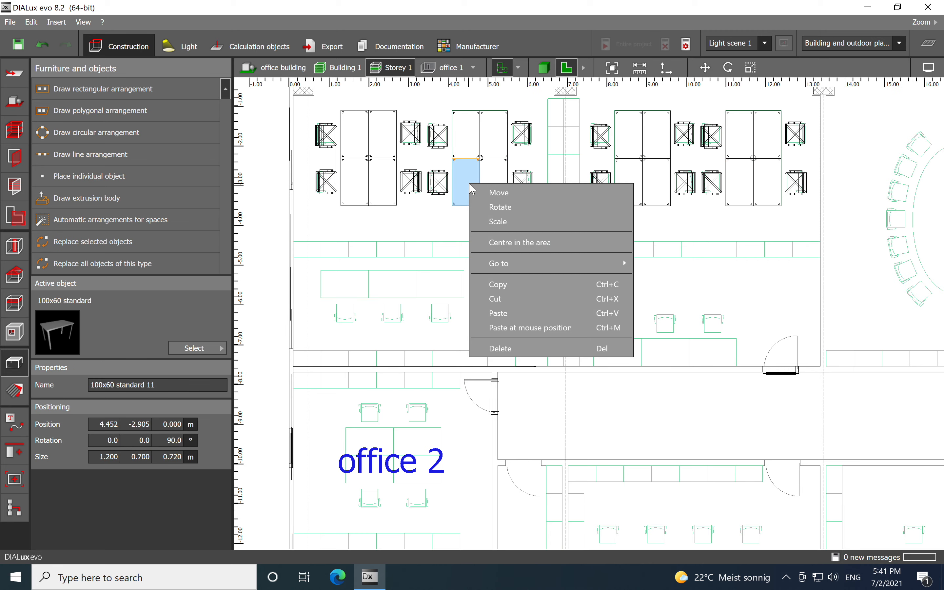
{"action": "left_click", "coordinate": [503, 287]}
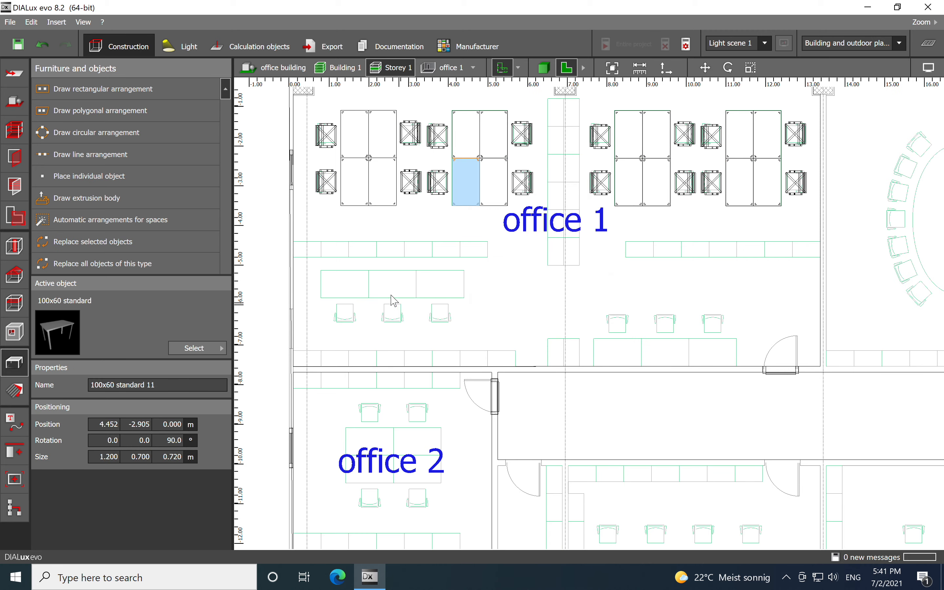
{"action": "scroll", "coordinate": [391, 299], "scroll_direction": "up", "scroll_amount": 3}
{"action": "right_click", "coordinate": [392, 289]}
{"action": "left_click", "coordinate": [422, 346]}
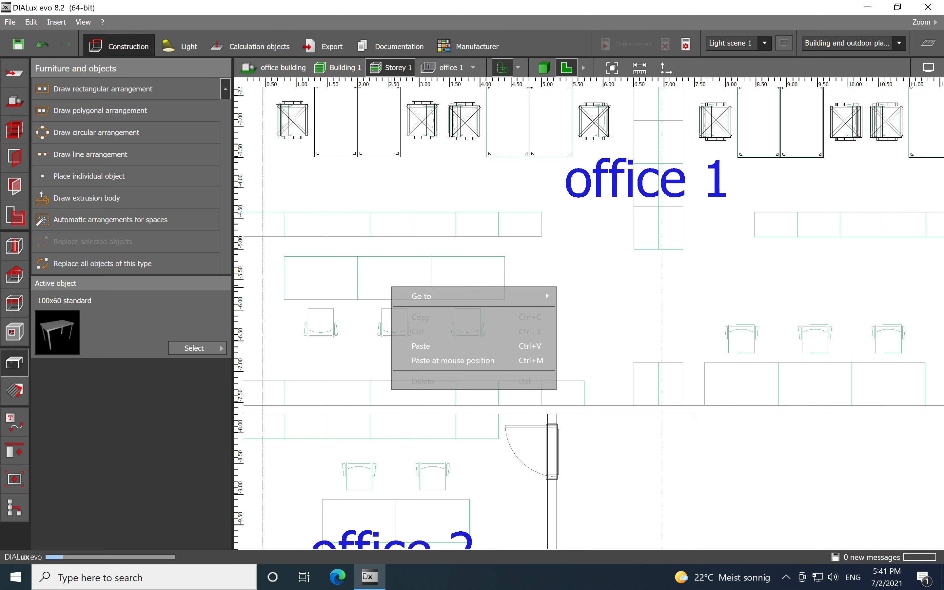
{"action": "right_click", "coordinate": [387, 292]}
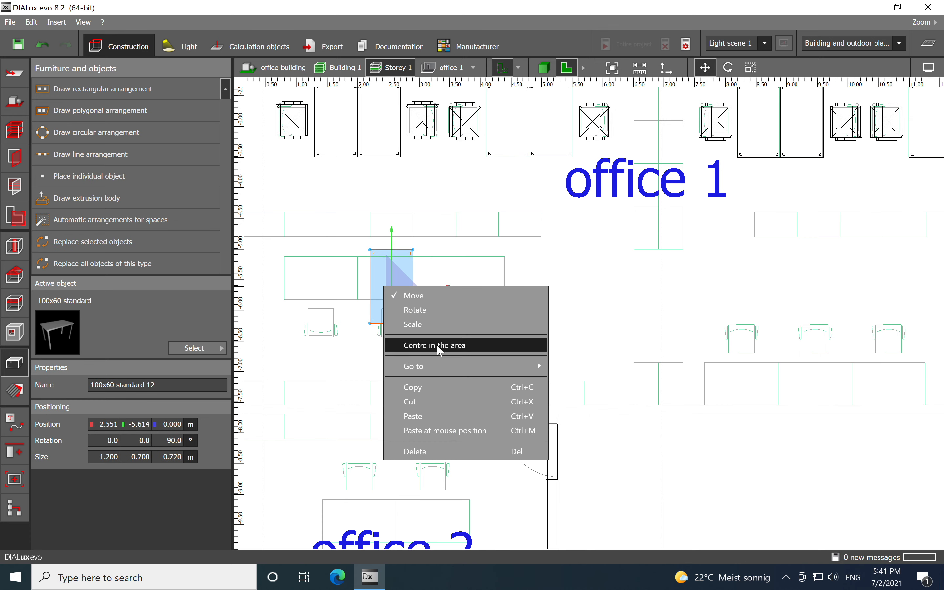
{"action": "left_click", "coordinate": [415, 309]}
{"action": "left_click_drag", "start_coordinate": [392, 226], "coordinate": [474, 279]}
- Move the pasted desk into position above the first chair of the lower row
{"action": "scroll", "coordinate": [357, 285], "scroll_direction": "up", "scroll_amount": 3}
{"action": "right_click", "coordinate": [396, 275]}
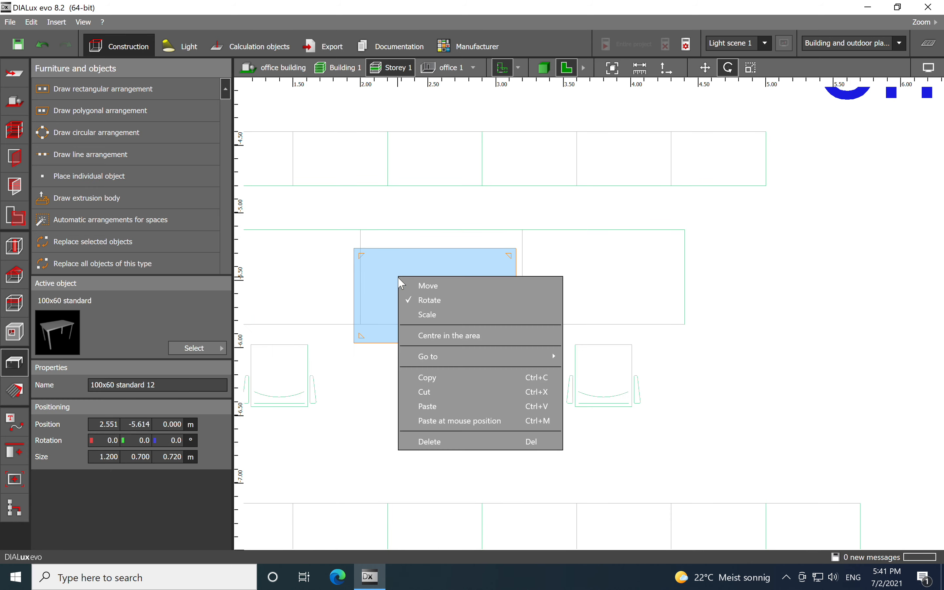
{"action": "left_click", "coordinate": [440, 287]}
{"action": "left_click_drag", "start_coordinate": [439, 299], "coordinate": [442, 279]}
- Copy the desk and paste a duplicate directly to its right
{"action": "right_click", "coordinate": [446, 277]}
{"action": "left_click", "coordinate": [475, 378]}
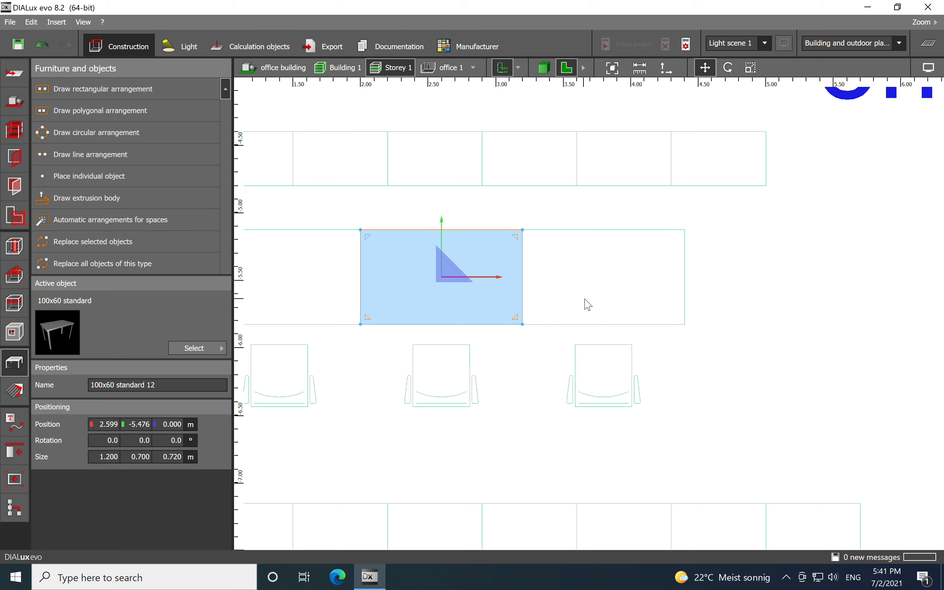
{"action": "right_click", "coordinate": [612, 282]}
{"action": "left_click", "coordinate": [636, 348]}
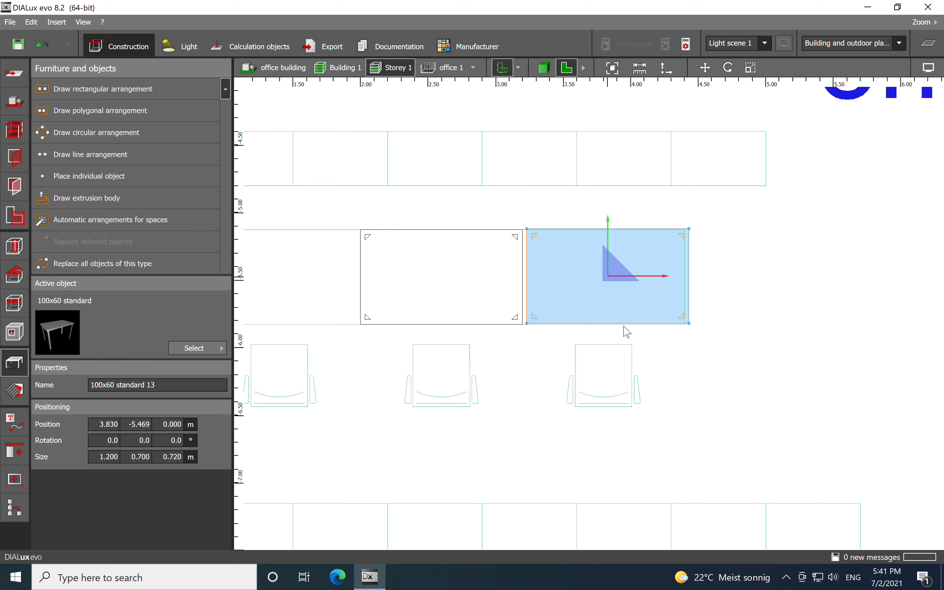
- Paste another desk and move it to complete a row of three desks above the chairs
{"action": "middle_click_drag", "start_coordinate": [347, 287], "coordinate": [511, 291]}
{"action": "right_click", "coordinate": [441, 279]}
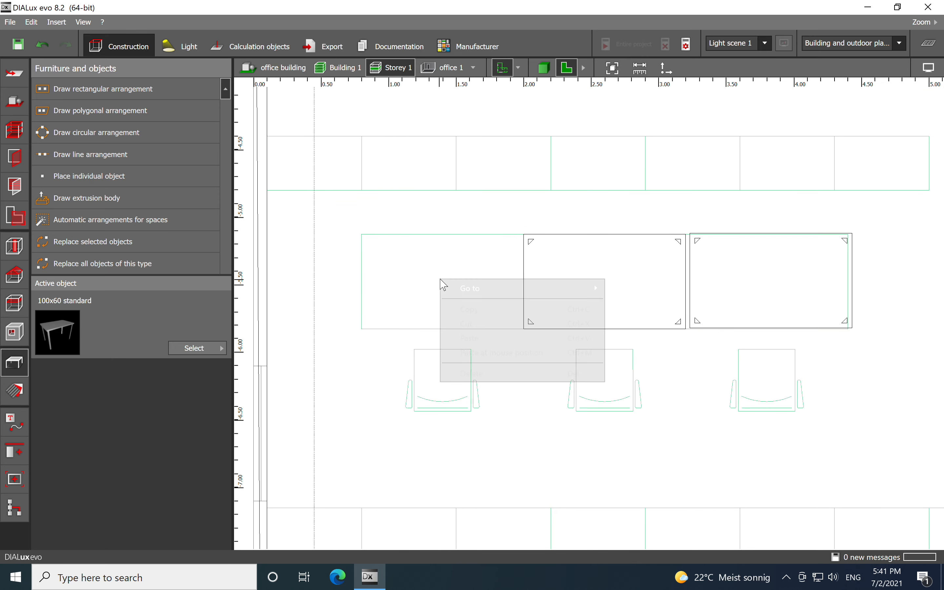
{"action": "left_click", "coordinate": [475, 343]}
{"action": "left_click_drag", "start_coordinate": [608, 285], "coordinate": [445, 293]}
{"action": "left_click", "coordinate": [585, 309]}
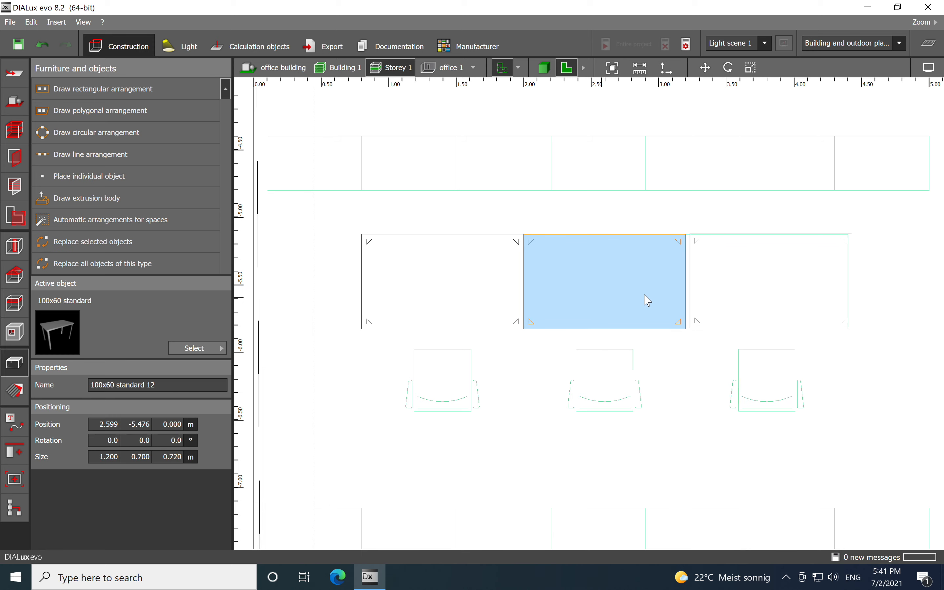
{"action": "left_click", "coordinate": [715, 379]}
- Select the row of three desks and copy them
{"action": "scroll", "coordinate": [490, 308], "scroll_direction": "down", "scroll_amount": 3}
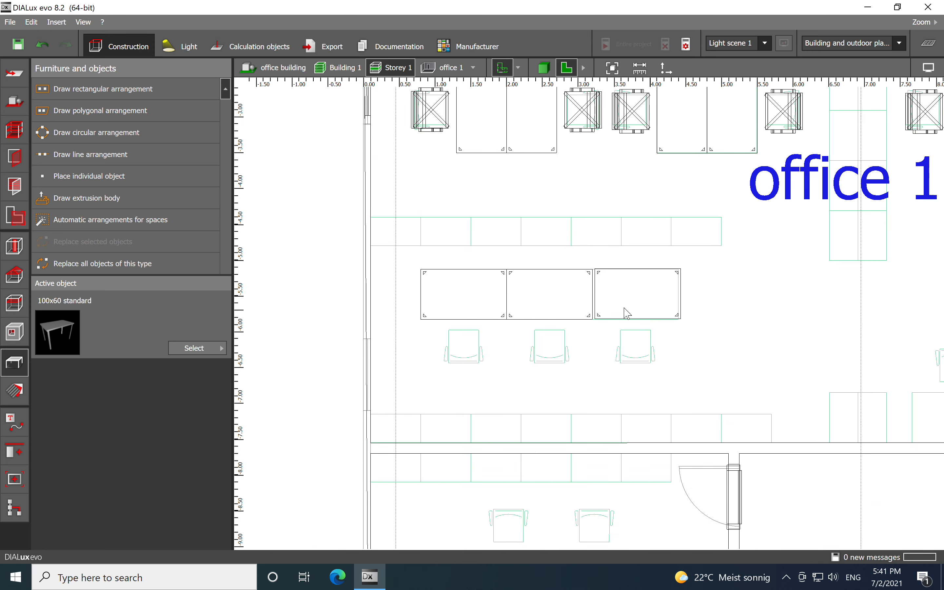
{"action": "left_click_drag", "start_coordinate": [409, 262], "coordinate": [697, 332]}
{"action": "right_click", "coordinate": [552, 299]}
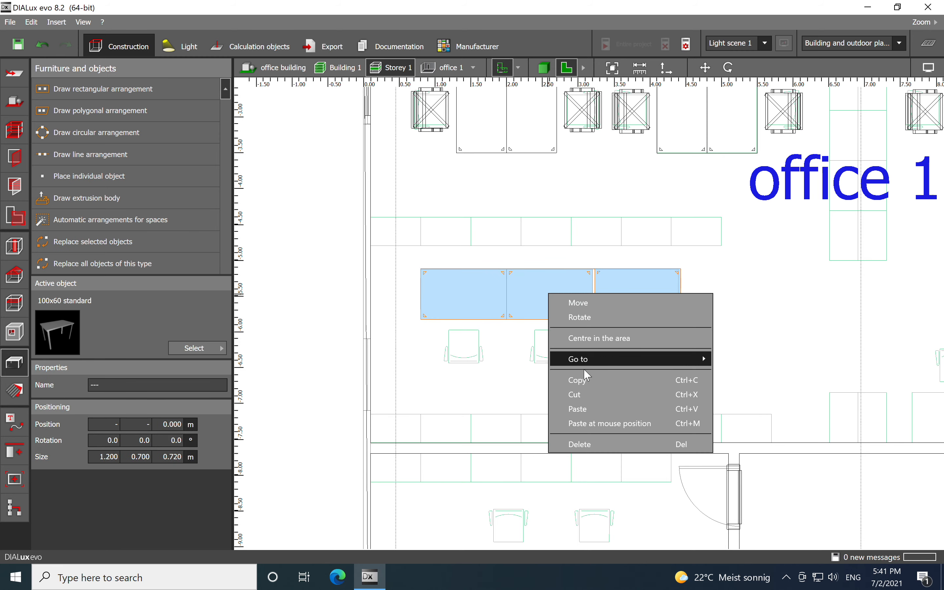
{"action": "left_click", "coordinate": [582, 382]}
- Paste the three desks in front of the row of three chairs near the door
{"action": "middle_click_drag", "start_coordinate": [740, 365], "coordinate": [340, 366]}
{"action": "scroll", "coordinate": [500, 355], "scroll_direction": "up", "scroll_amount": 1}
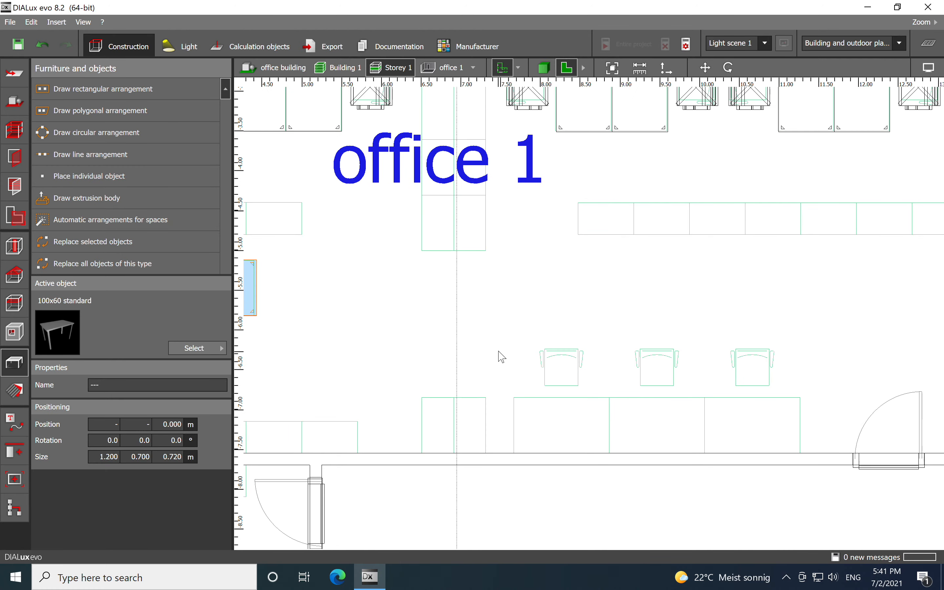
{"action": "scroll", "coordinate": [500, 356], "scroll_direction": "down", "scroll_amount": 3}
{"action": "scroll", "coordinate": [609, 408], "scroll_direction": "down", "scroll_amount": 1}
{"action": "middle_click_drag", "start_coordinate": [632, 394], "coordinate": [611, 314]}
{"action": "scroll", "coordinate": [598, 338], "scroll_direction": "up", "scroll_amount": 6}
{"action": "scroll", "coordinate": [596, 324], "scroll_direction": "up", "scroll_amount": 1}
{"action": "left_click", "coordinate": [595, 319]}
{"action": "right_click", "coordinate": [599, 324]}
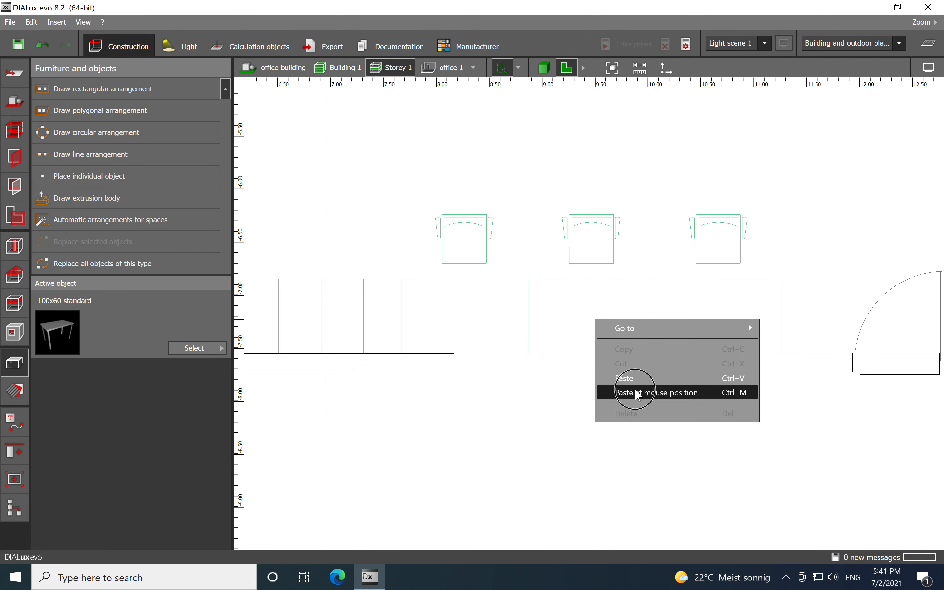
{"action": "left_click", "coordinate": [624, 390]}
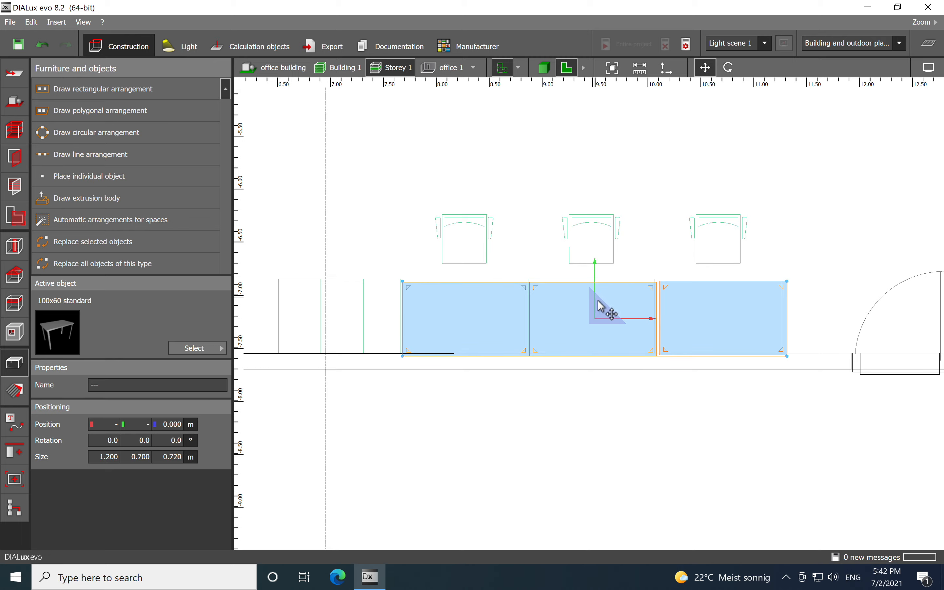
- Copy an office chair and paste a duplicate below the middle desk of the new desk row
{"action": "left_click", "coordinate": [531, 198]}
{"action": "scroll", "coordinate": [595, 273], "scroll_direction": "down", "scroll_amount": 9}
{"action": "scroll", "coordinate": [507, 178], "scroll_direction": "up", "scroll_amount": 3}
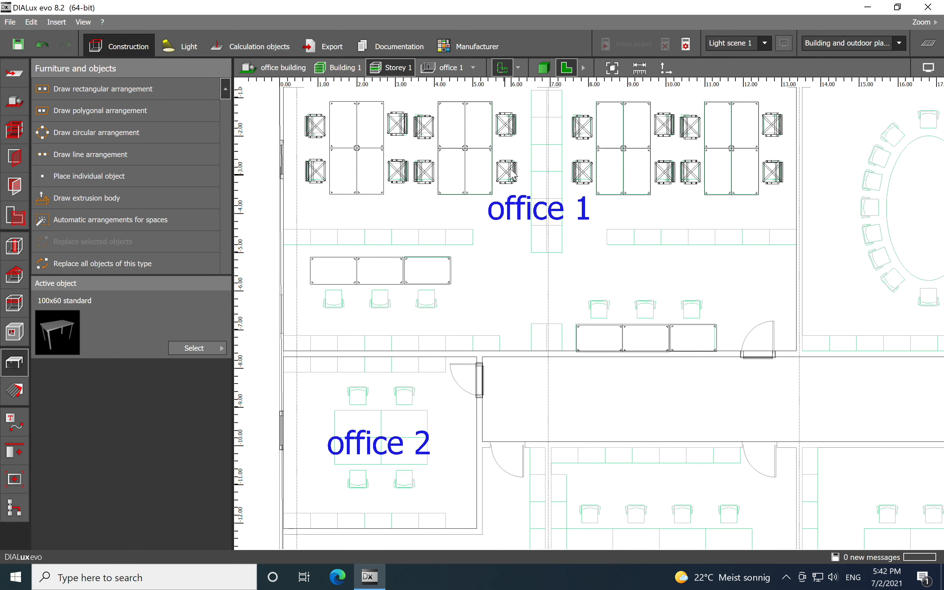
{"action": "left_click", "coordinate": [511, 176]}
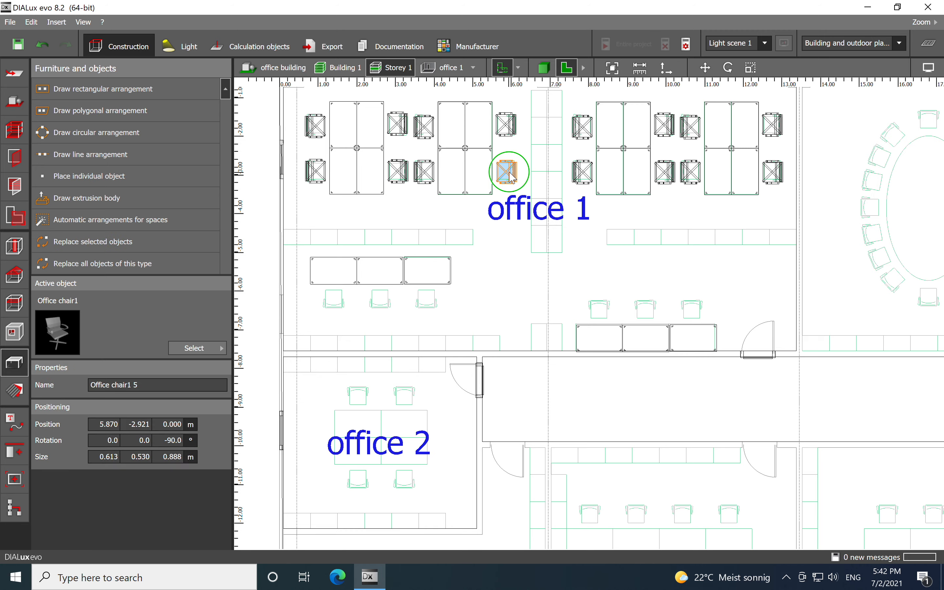
{"action": "right_click", "coordinate": [511, 180]}
{"action": "left_click", "coordinate": [546, 273]}
{"action": "scroll", "coordinate": [485, 302], "scroll_direction": "up", "scroll_amount": 2}
{"action": "scroll", "coordinate": [466, 285], "scroll_direction": "up", "scroll_amount": 2}
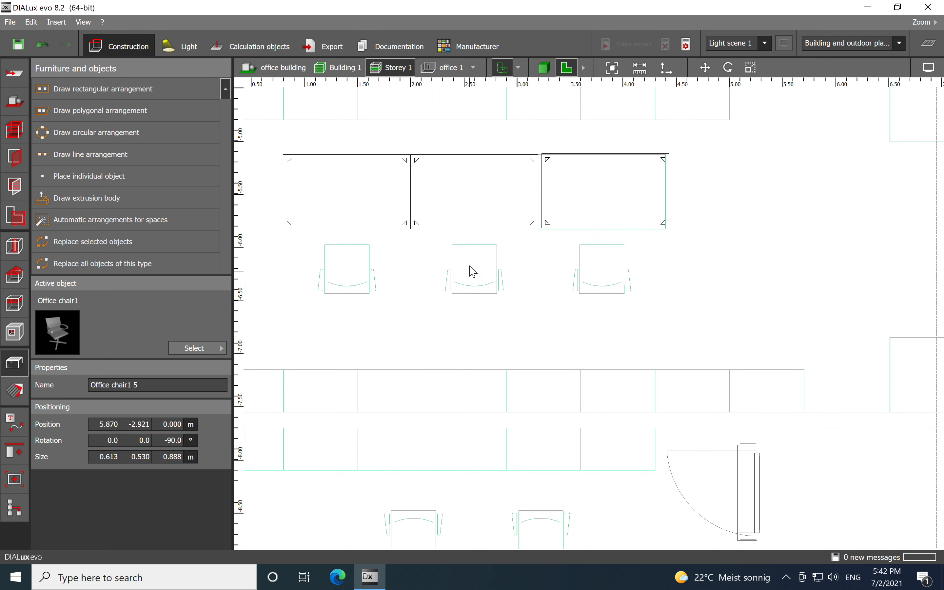
{"action": "right_click", "coordinate": [470, 266]}
{"action": "left_click", "coordinate": [504, 338]}
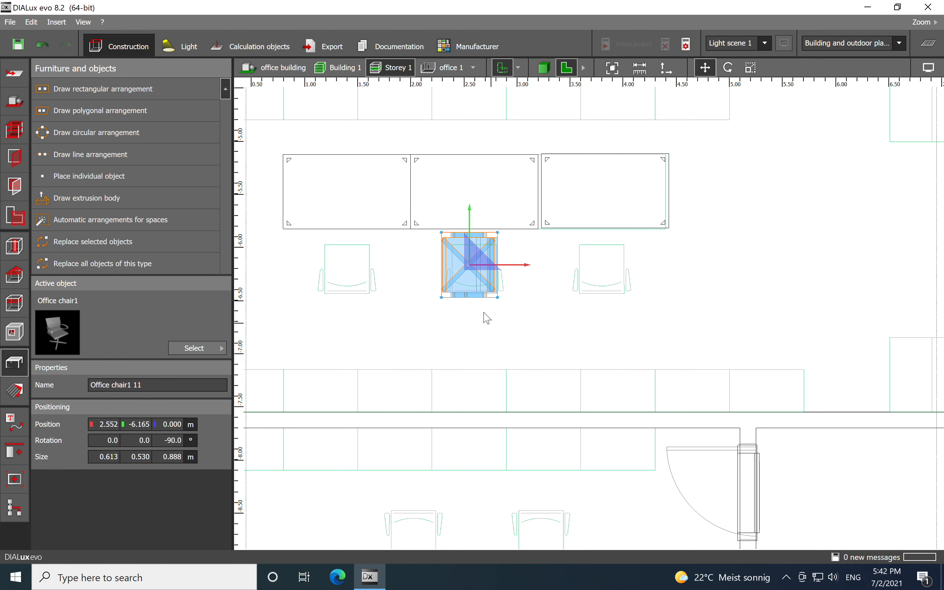
- Rotate the pasted chair 180° so it faces the desk
{"action": "right_click", "coordinate": [468, 266]}
{"action": "left_click", "coordinate": [503, 291]}
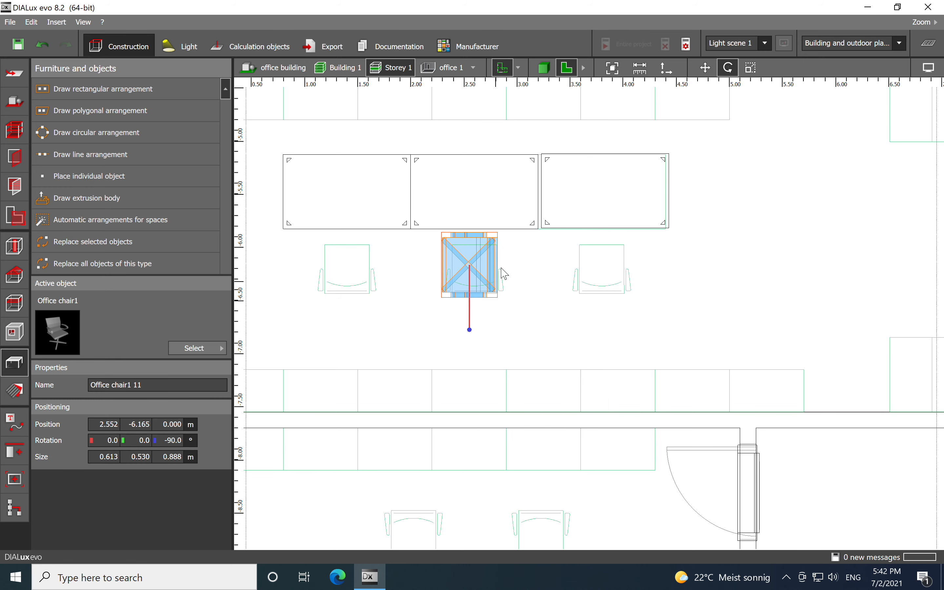
{"action": "left_click_drag", "start_coordinate": [468, 331], "coordinate": [390, 280]}
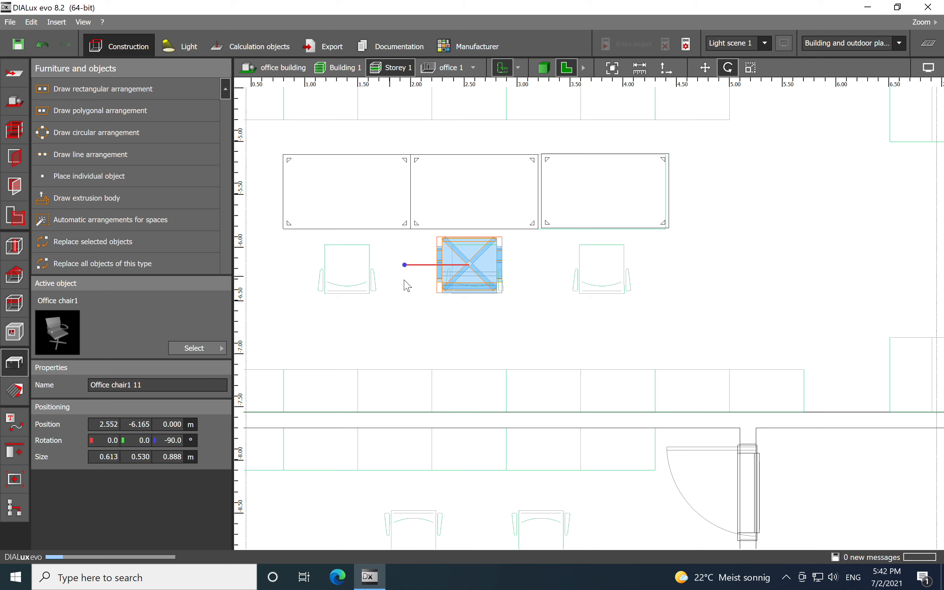
{"action": "left_click", "coordinate": [536, 328]}
- Copy the rotated chair and paste copies below the left and right desks
{"action": "right_click", "coordinate": [473, 264]}
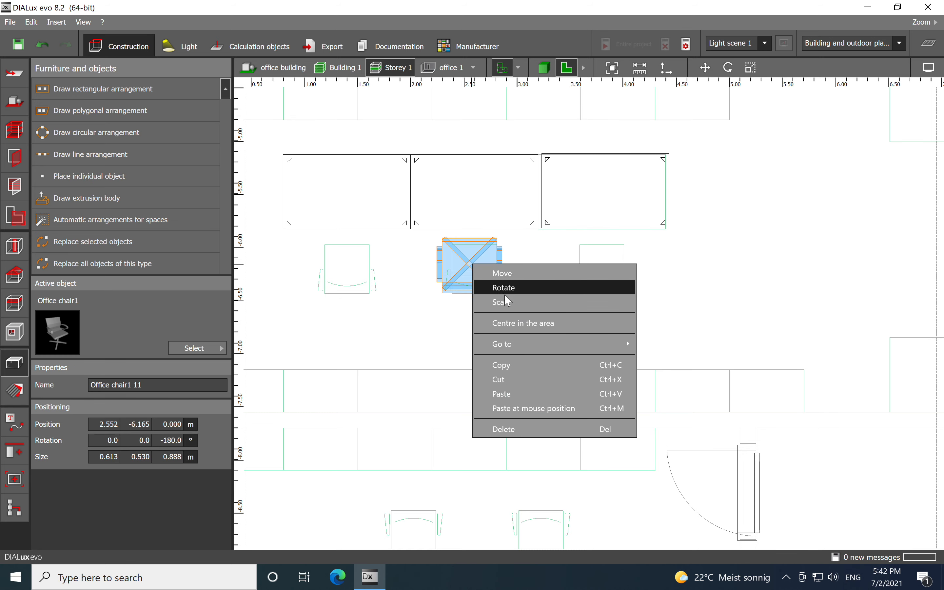
{"action": "left_click", "coordinate": [515, 365]}
{"action": "right_click", "coordinate": [605, 275]}
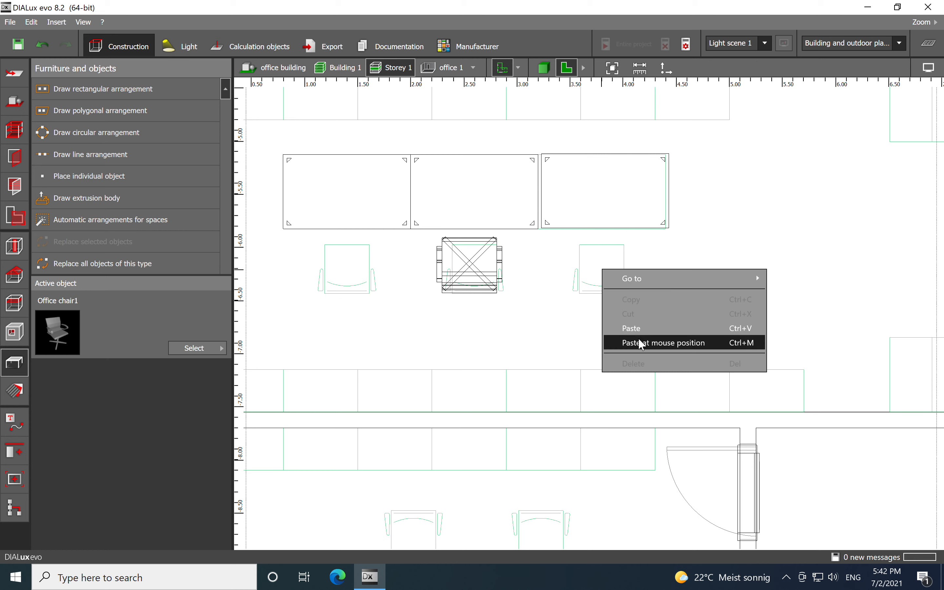
{"action": "left_click", "coordinate": [628, 342]}
{"action": "right_click", "coordinate": [347, 267]}
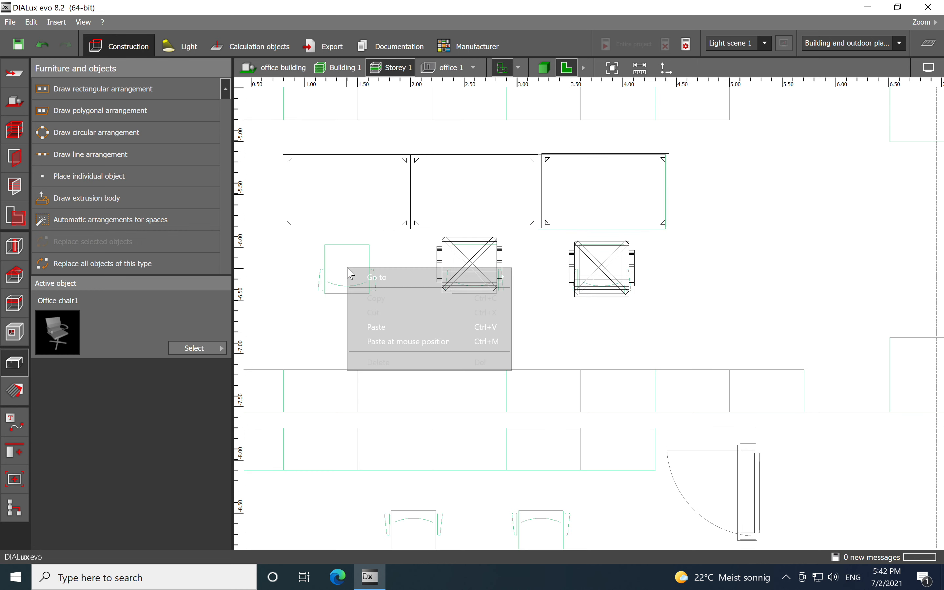
{"action": "left_click", "coordinate": [374, 339]}
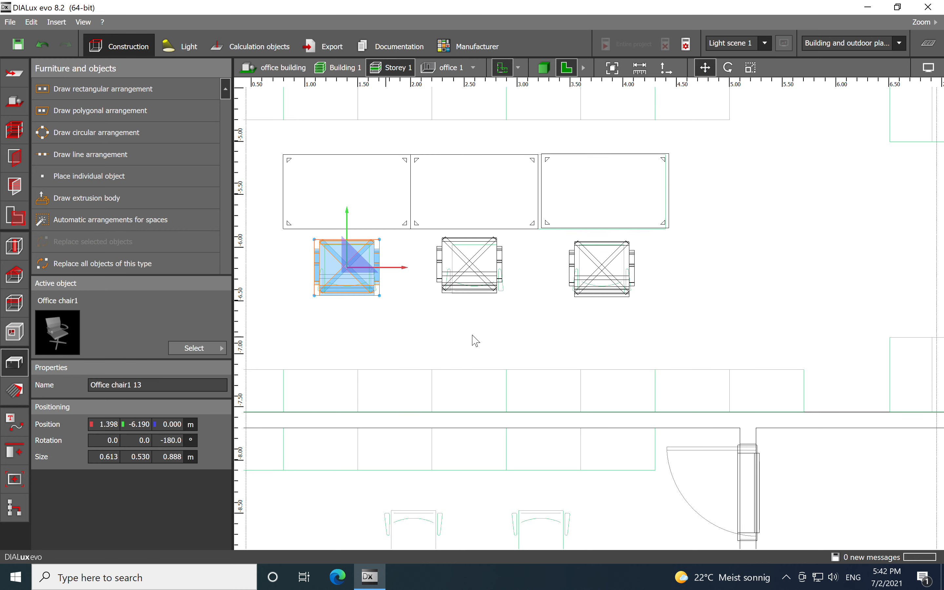
- Select the three new chairs and copy them
{"action": "left_click", "coordinate": [678, 318]}
{"action": "scroll", "coordinate": [659, 312], "scroll_direction": "down", "scroll_amount": 4}
{"action": "left_click", "coordinate": [617, 315]}
{"action": "left_click_drag", "start_coordinate": [618, 315], "coordinate": [419, 271]}
{"action": "right_click", "coordinate": [459, 293]}
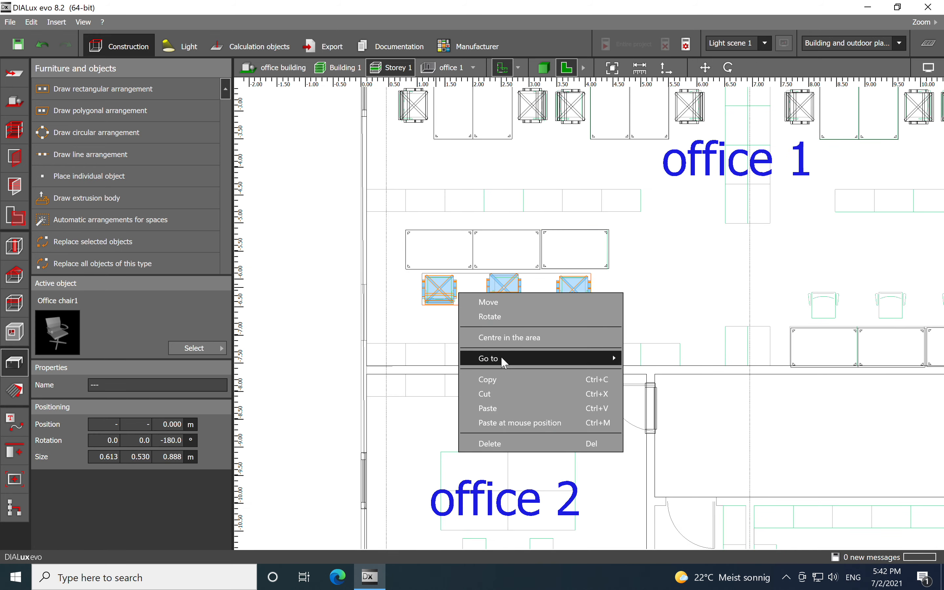
{"action": "left_click", "coordinate": [516, 377]}
- Paste the three chairs above the row of desks near the door
{"action": "middle_click_drag", "start_coordinate": [680, 366], "coordinate": [450, 353]}
{"action": "scroll", "coordinate": [653, 267], "scroll_direction": "down", "scroll_amount": 1}
{"action": "left_click", "coordinate": [665, 244]}
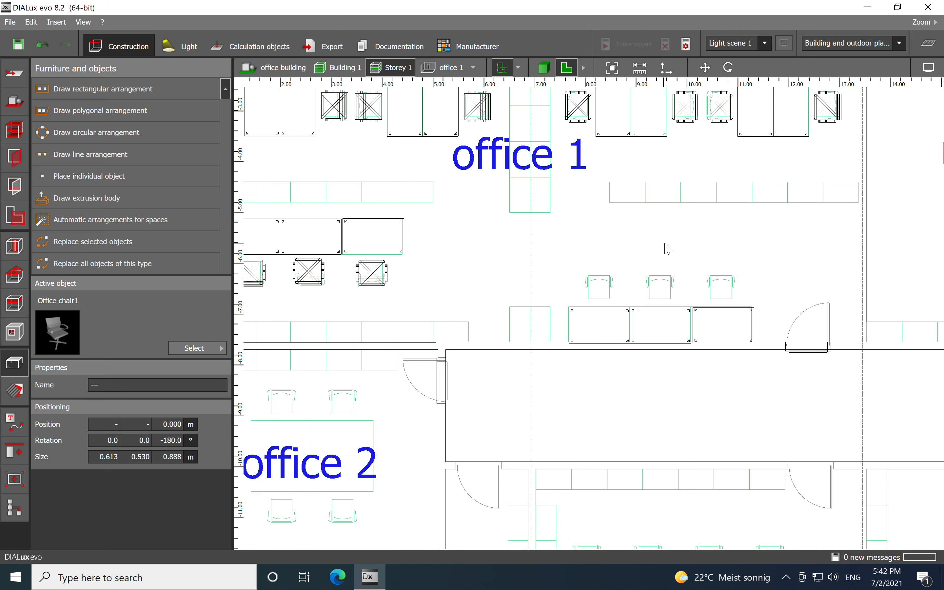
{"action": "right_click", "coordinate": [668, 249]}
{"action": "left_click", "coordinate": [704, 318]}
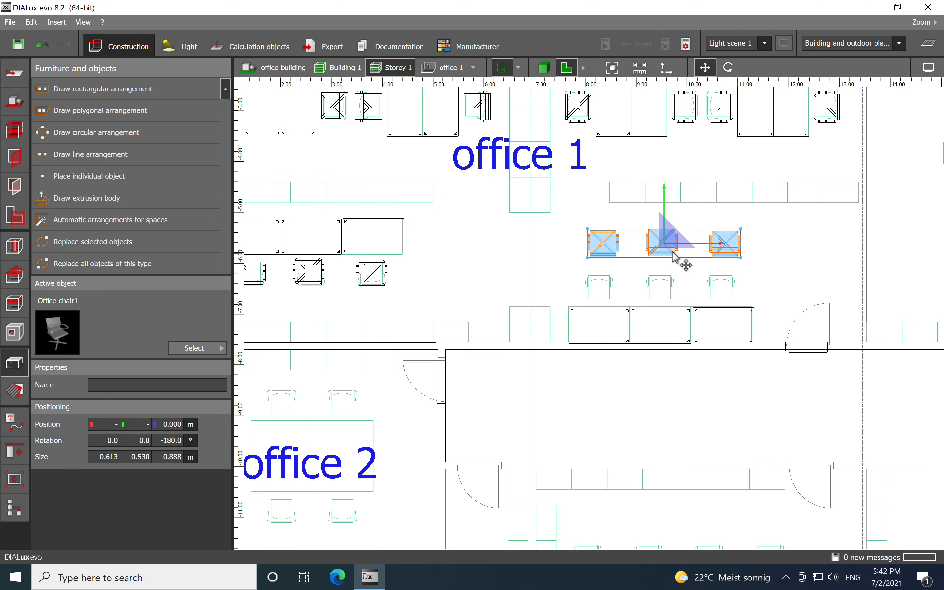
- Rotate the three pasted chairs 180° and move them down closer to the desks
{"action": "right_click", "coordinate": [665, 242]}
{"action": "left_click", "coordinate": [692, 268]}
{"action": "left_click_drag", "start_coordinate": [729, 245], "coordinate": [495, 268]}
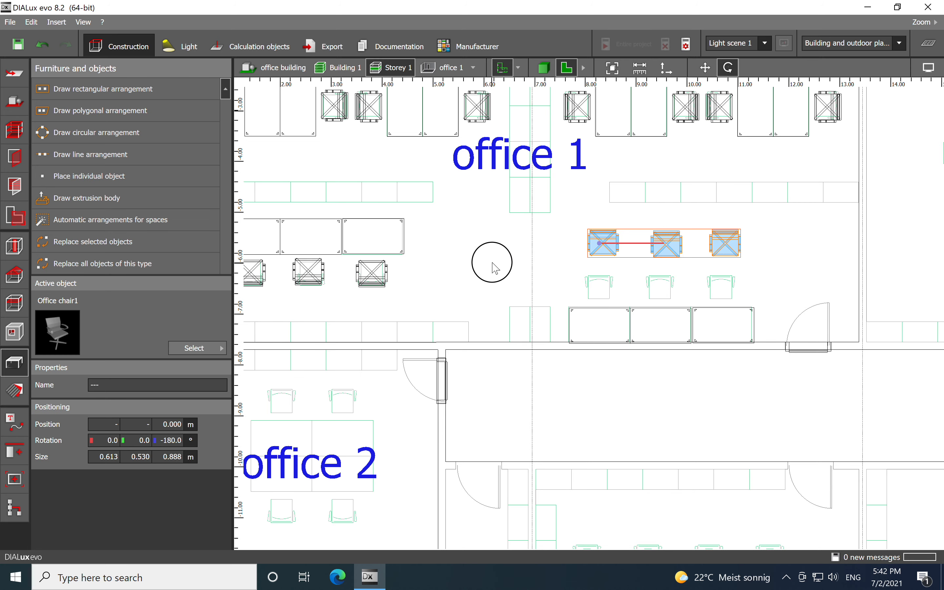
{"action": "right_click", "coordinate": [678, 247]}
{"action": "left_click", "coordinate": [693, 250]}
{"action": "left_click_drag", "start_coordinate": [668, 253], "coordinate": [657, 272]}
{"action": "left_click", "coordinate": [681, 238]}
{"action": "scroll", "coordinate": [687, 234], "scroll_direction": "down", "scroll_amount": 2}
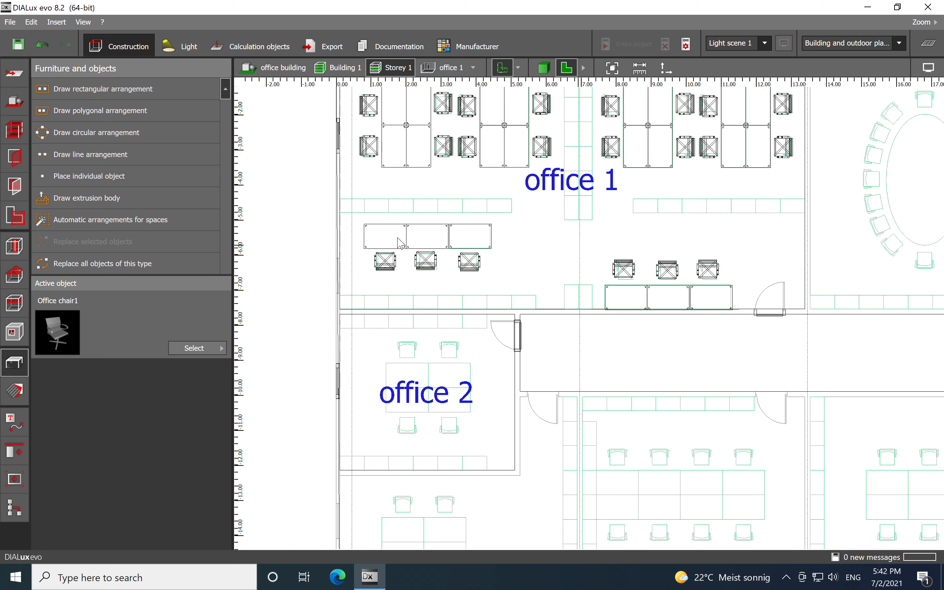
- Choose the 120x120 double-sided shelf from the Office furniture object catalog as the active object
{"action": "middle_click_drag", "start_coordinate": [647, 237], "coordinate": [646, 328]}
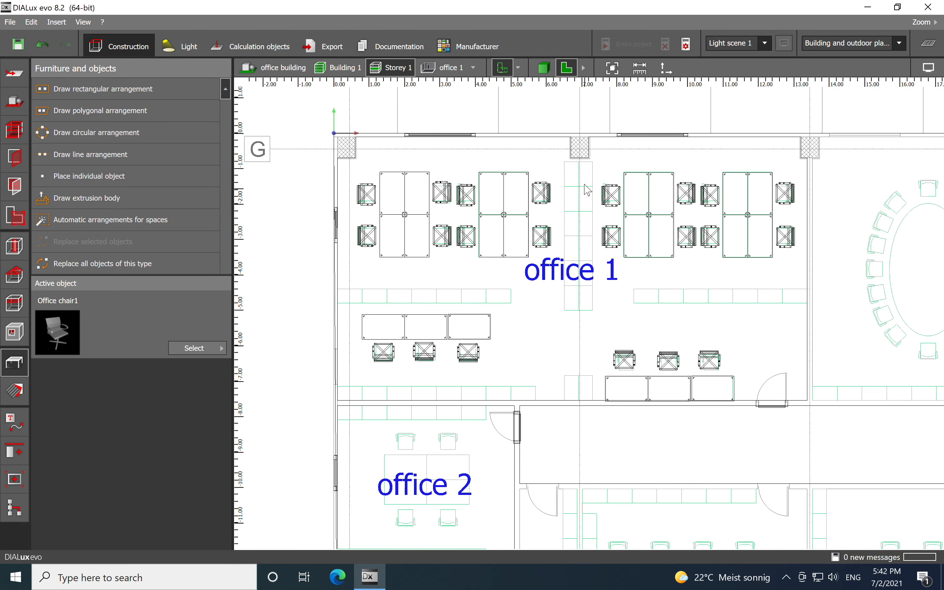
{"action": "left_click", "coordinate": [214, 355]}
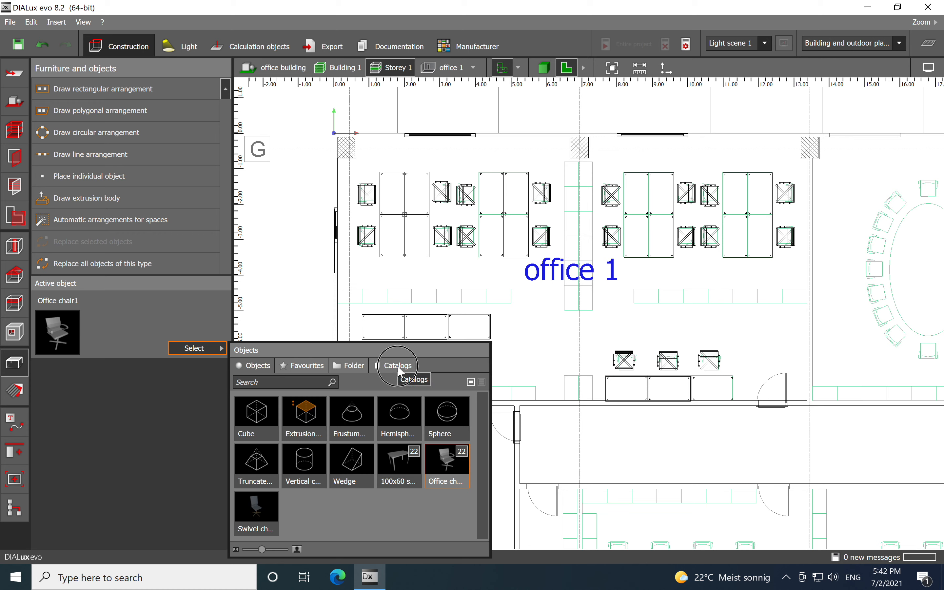
{"action": "left_click", "coordinate": [400, 370]}
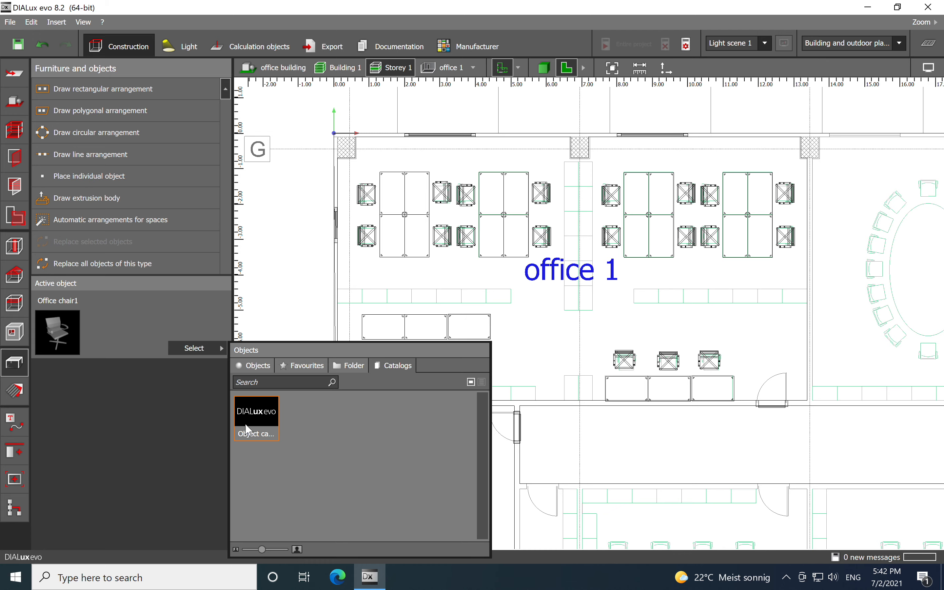
{"action": "left_click", "coordinate": [252, 419]}
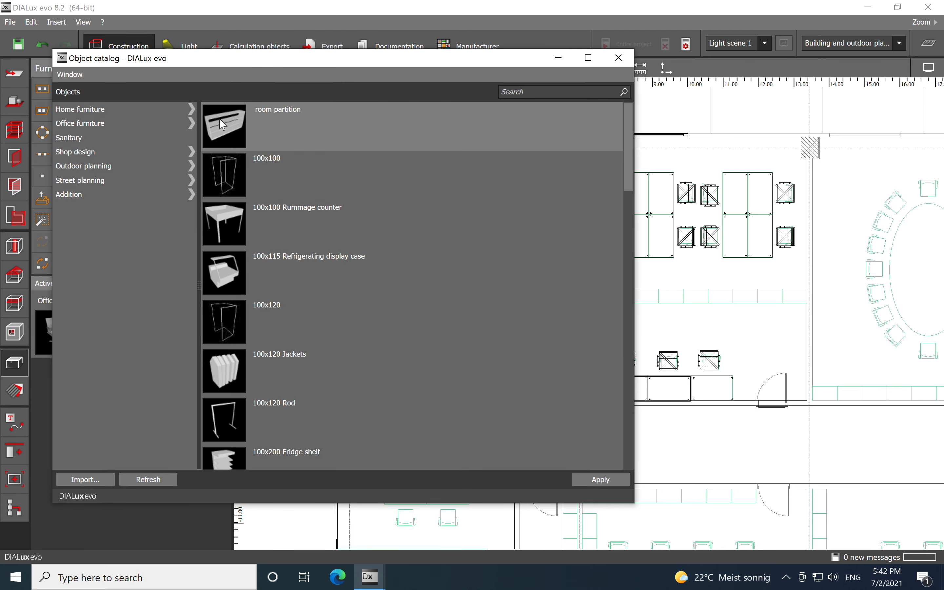
{"action": "left_click", "coordinate": [82, 127]}
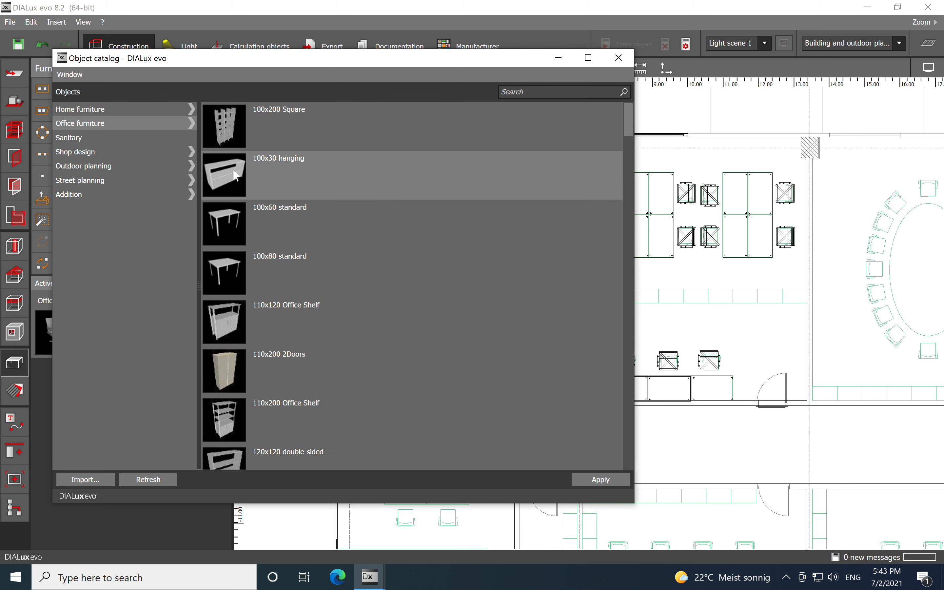
{"action": "scroll", "coordinate": [286, 291], "scroll_direction": "down", "scroll_amount": 3}
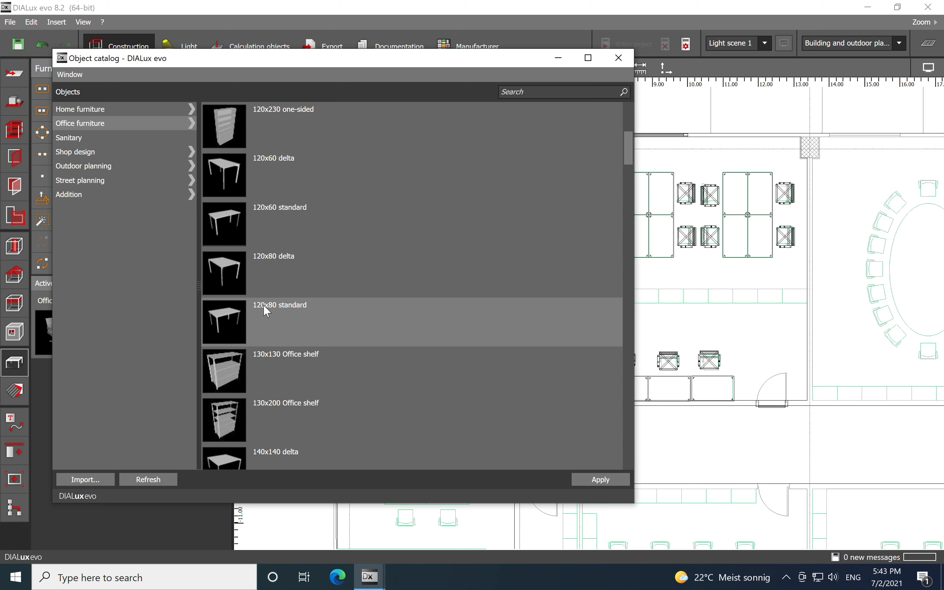
{"action": "left_click", "coordinate": [226, 167]}
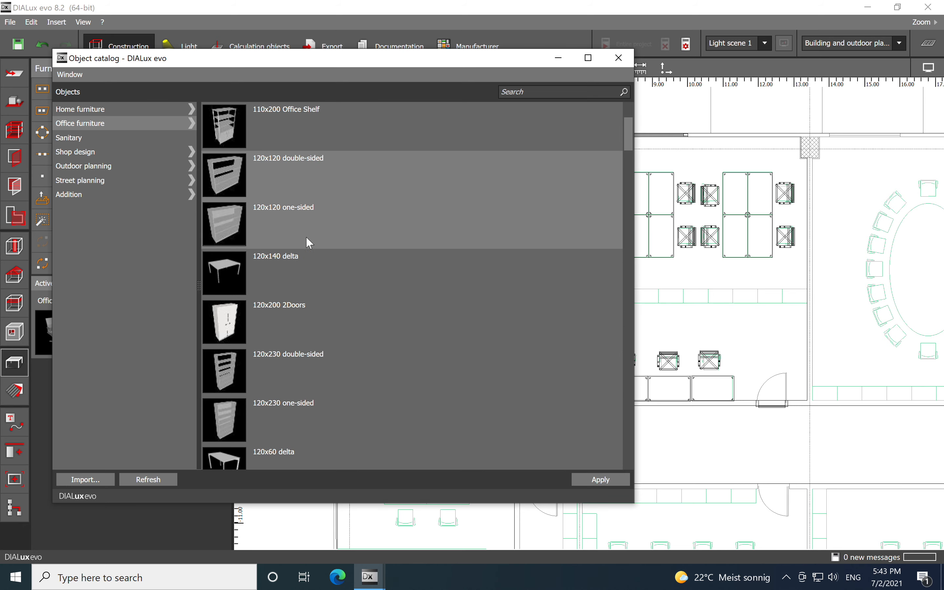
{"action": "left_click", "coordinate": [595, 478]}
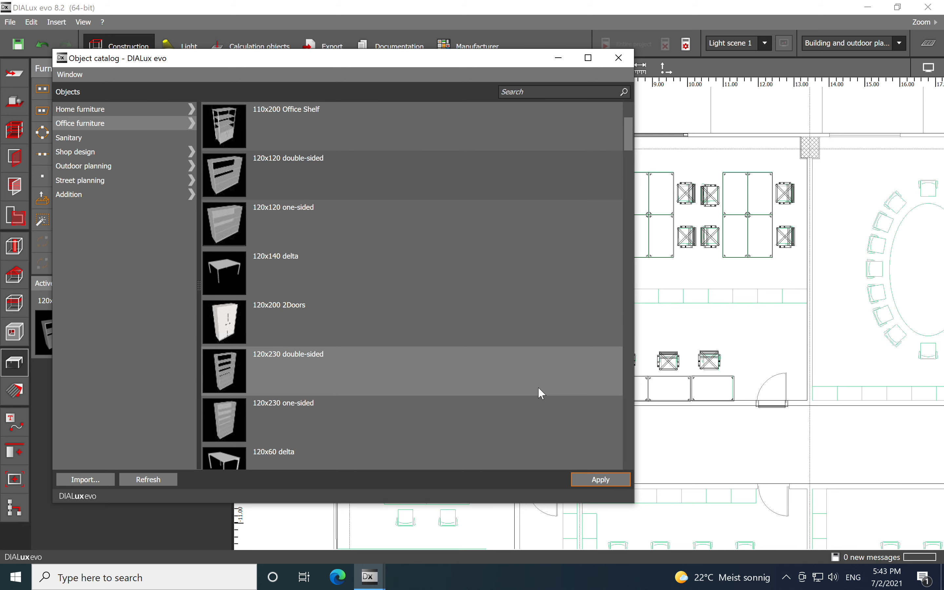
{"action": "left_click", "coordinate": [559, 59]}
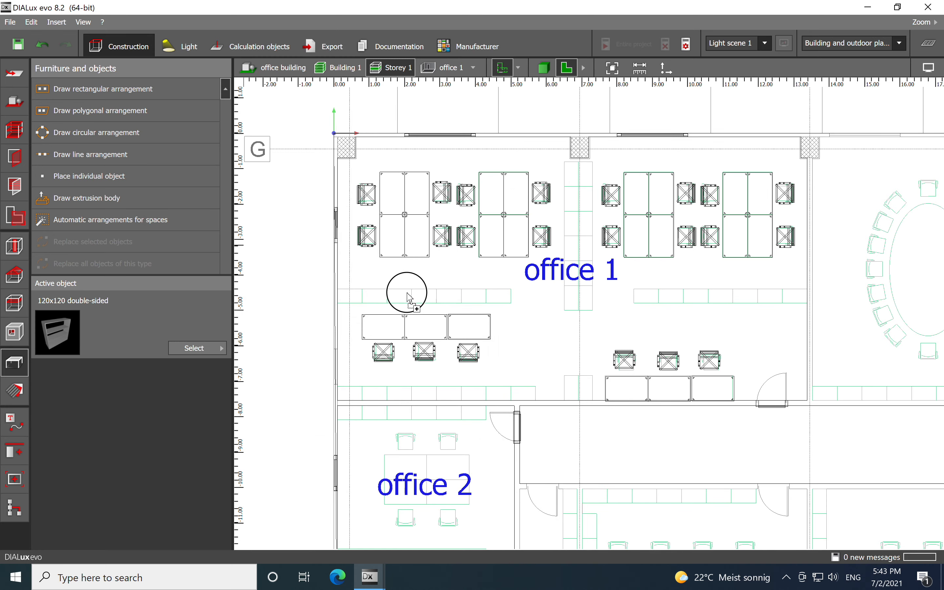
- Place the shelf above the left desk row and move it against the left wall
{"action": "left_click", "coordinate": [356, 304]}
{"action": "scroll", "coordinate": [361, 307], "scroll_direction": "up", "scroll_amount": 5}
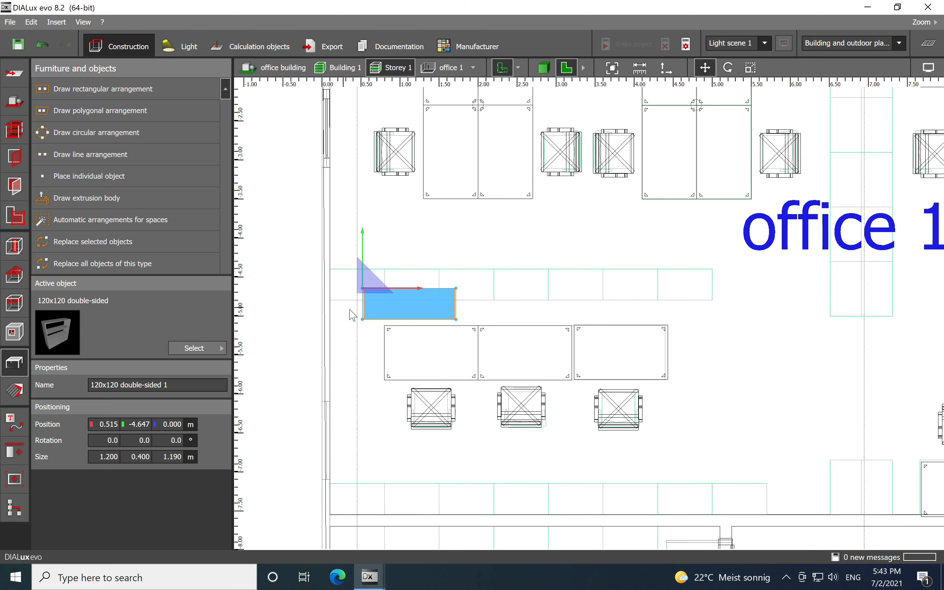
{"action": "left_click_drag", "start_coordinate": [366, 288], "coordinate": [326, 264]}
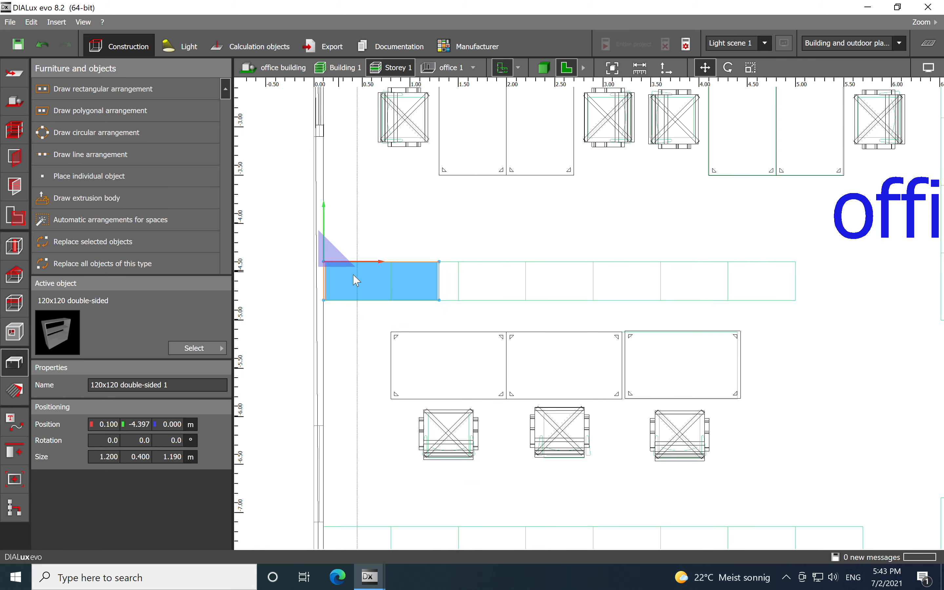
- Scale the shelf lengthwise to about 4.9 m along the partition line
{"action": "right_click", "coordinate": [395, 286]}
{"action": "left_click", "coordinate": [423, 319]}
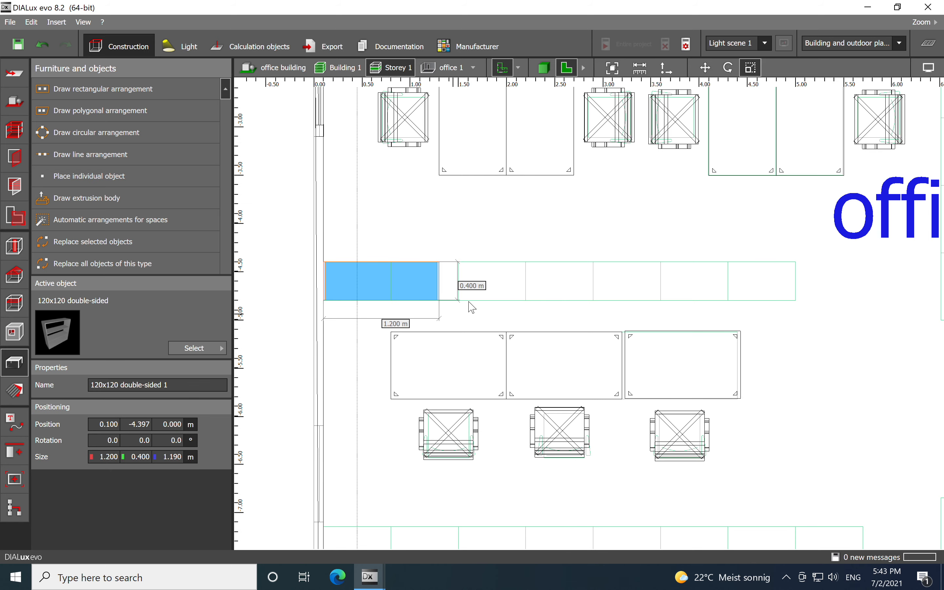
{"action": "left_click_drag", "start_coordinate": [440, 291], "coordinate": [795, 289]}
{"action": "left_click", "coordinate": [687, 323]}
{"action": "scroll", "coordinate": [663, 312], "scroll_direction": "down", "scroll_amount": 2}
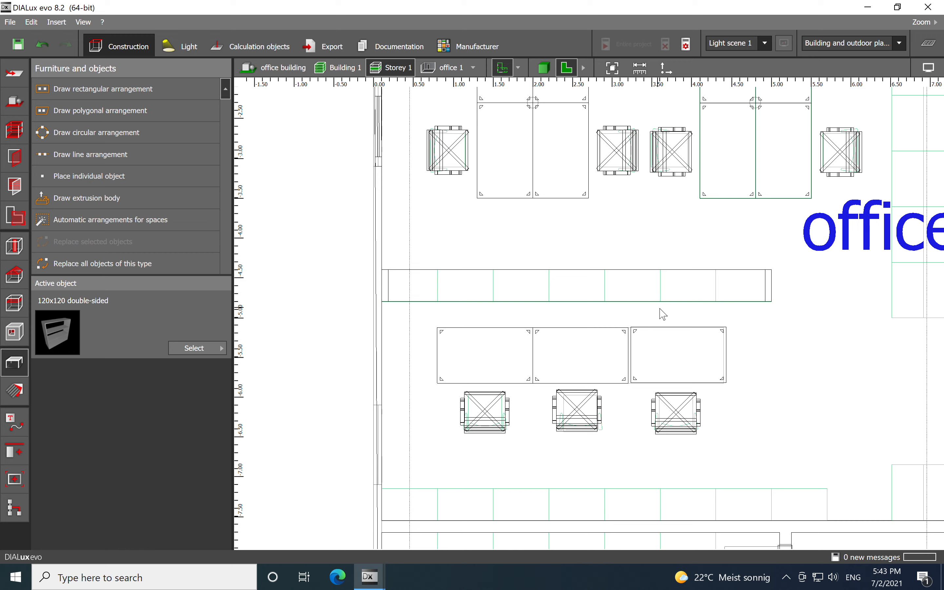
- Switch to the 3D view and orbit around office 1 to inspect the furniture layout
{"action": "left_click", "coordinate": [544, 68]}
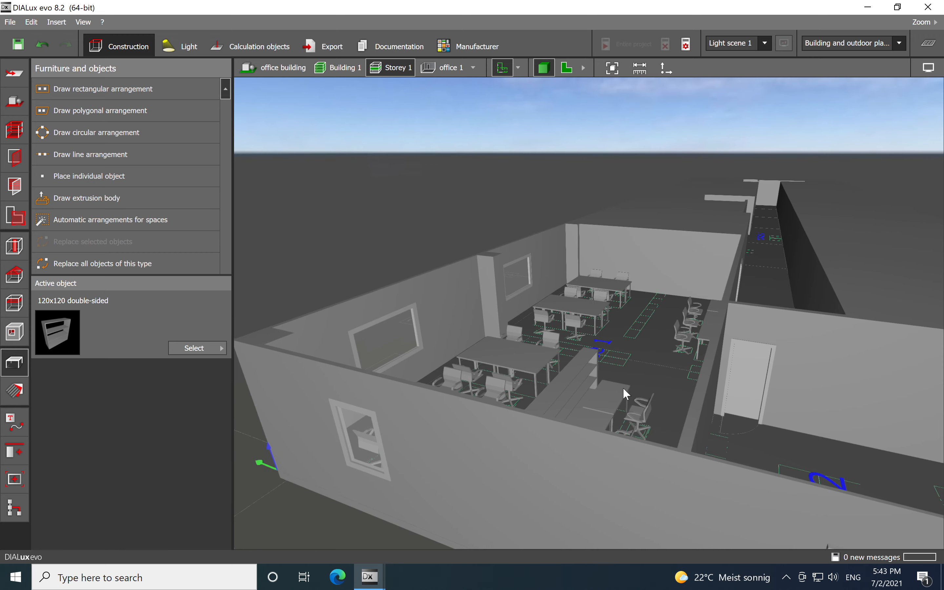
{"action": "right_click_drag", "start_coordinate": [628, 434], "coordinate": [616, 434]}
{"action": "middle_click_drag", "start_coordinate": [616, 434], "coordinate": [557, 421]}
{"action": "scroll", "coordinate": [503, 395], "scroll_direction": "down", "scroll_amount": 2}
{"action": "scroll", "coordinate": [553, 423], "scroll_direction": "up", "scroll_amount": 4}
{"action": "scroll", "coordinate": [555, 459], "scroll_direction": "up", "scroll_amount": 3}
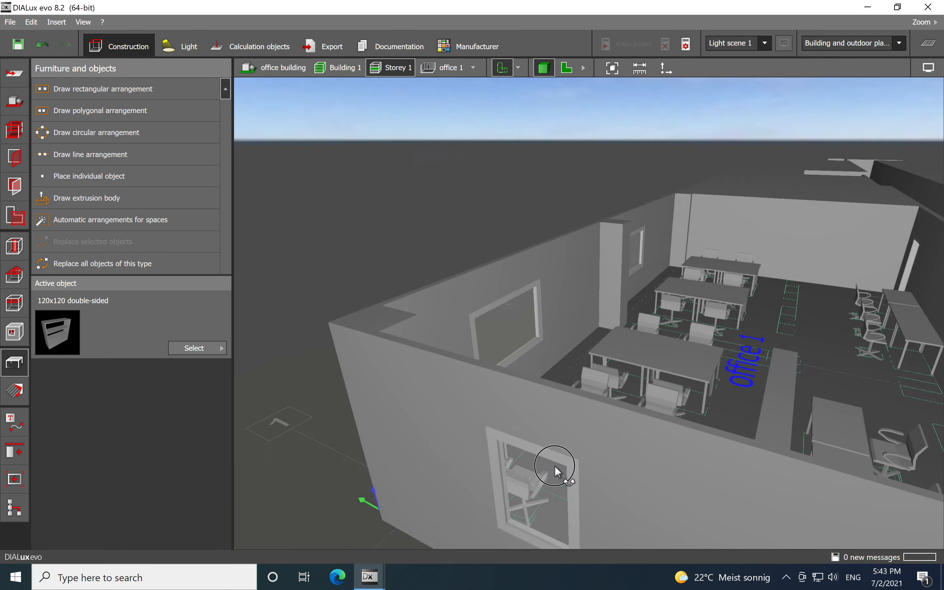
{"action": "right_click_drag", "start_coordinate": [565, 470], "coordinate": [706, 477]}
{"action": "middle_click_drag", "start_coordinate": [707, 478], "coordinate": [774, 392]}
{"action": "right_click_drag", "start_coordinate": [774, 392], "coordinate": [786, 369]}
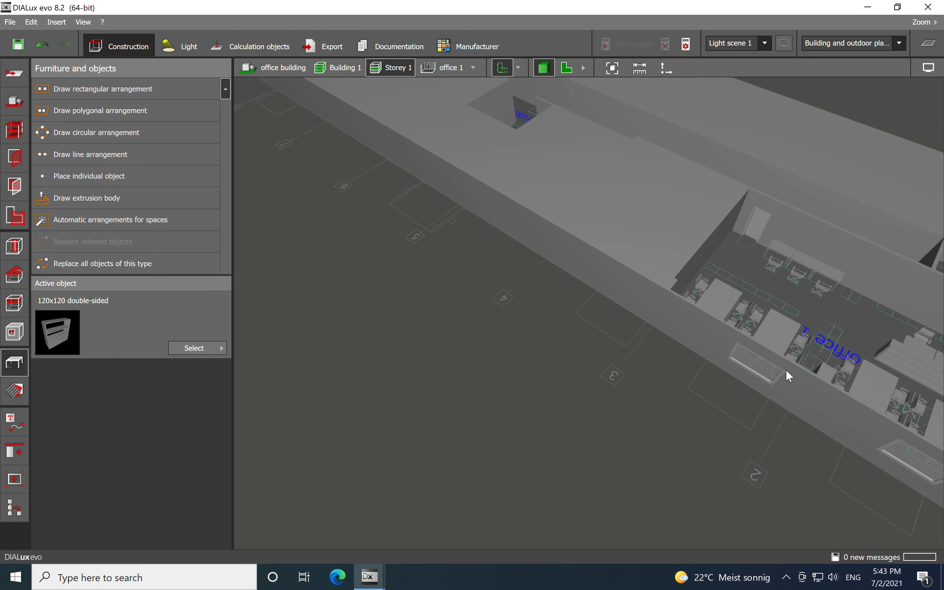
{"action": "right_click_drag", "start_coordinate": [885, 390], "coordinate": [909, 369]}
{"action": "middle_click_drag", "start_coordinate": [863, 291], "coordinate": [700, 306]}
{"action": "right_click_drag", "start_coordinate": [753, 342], "coordinate": [786, 308]}
{"action": "scroll", "coordinate": [765, 274], "scroll_direction": "up", "scroll_amount": 6}
{"action": "middle_click_drag", "start_coordinate": [741, 238], "coordinate": [721, 310]}
{"action": "right_click_drag", "start_coordinate": [586, 422], "coordinate": [598, 419]}
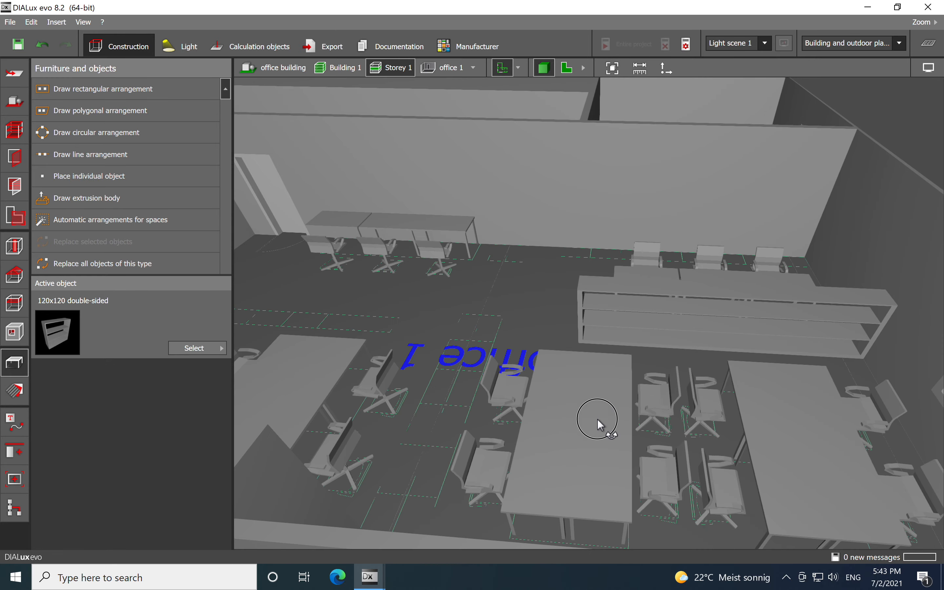
{"action": "scroll", "coordinate": [489, 372], "scroll_direction": "down", "scroll_amount": 2}
{"action": "middle_click_drag", "start_coordinate": [489, 372], "coordinate": [556, 358]}
{"action": "scroll", "coordinate": [556, 359], "scroll_direction": "down", "scroll_amount": 2}
{"action": "scroll", "coordinate": [557, 357], "scroll_direction": "down", "scroll_amount": 2}
{"action": "right_click_drag", "start_coordinate": [563, 394], "coordinate": [573, 423]}
{"action": "scroll", "coordinate": [664, 393], "scroll_direction": "up", "scroll_amount": 2}
{"action": "middle_click_drag", "start_coordinate": [665, 393], "coordinate": [646, 357]}
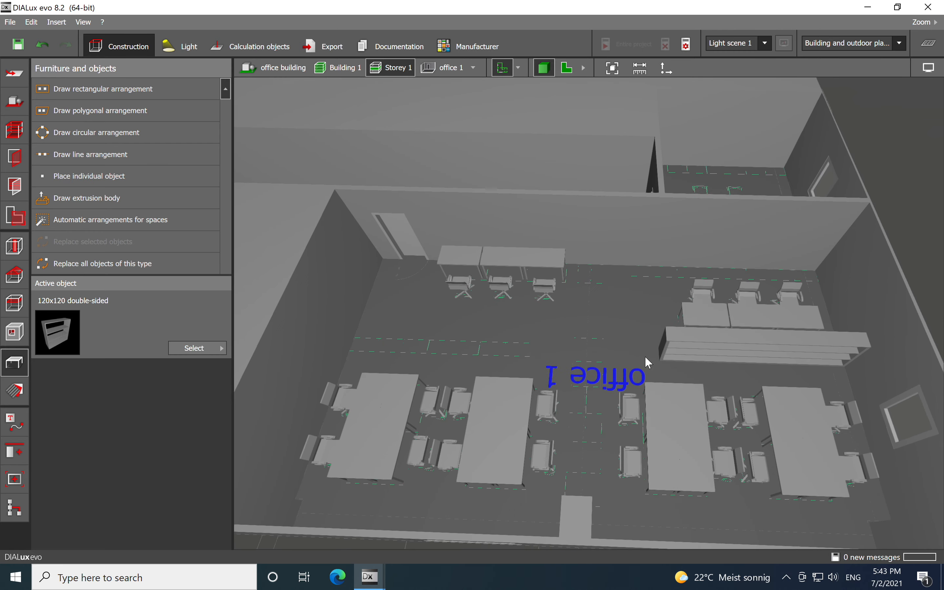
- Return to the 2D plan view of office 1
{"action": "left_click", "coordinate": [567, 67]}
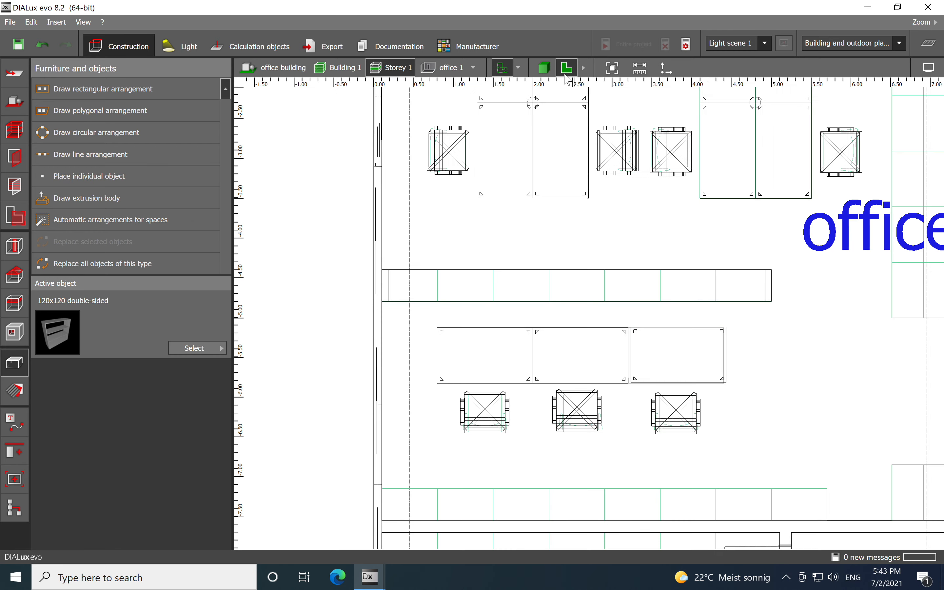
{"action": "middle_click_drag", "start_coordinate": [636, 301], "coordinate": [480, 310]}
{"action": "scroll", "coordinate": [479, 310], "scroll_direction": "down", "scroll_amount": 2}
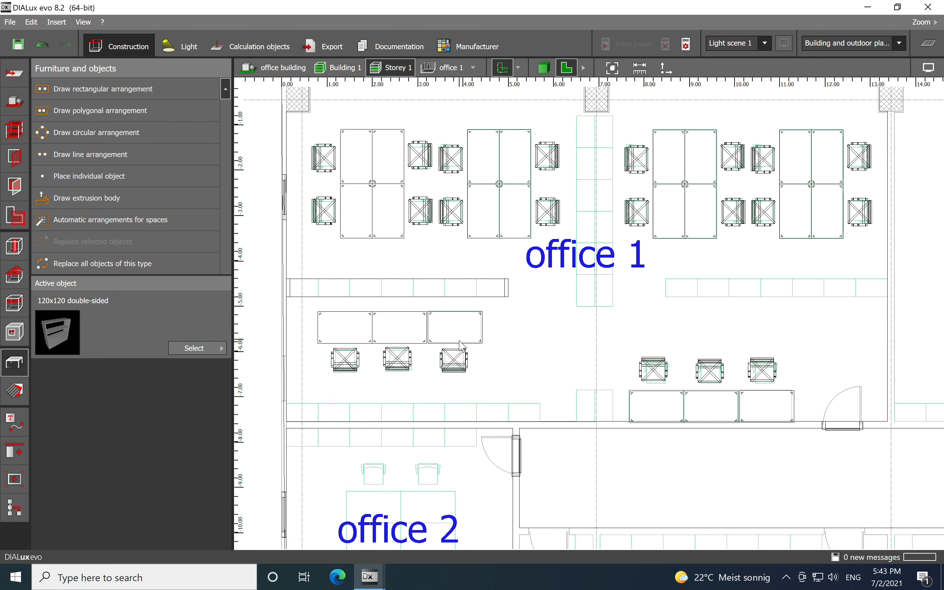
- Copy the left shelf and paste a duplicate, placing it against the partition right of the central aisle
{"action": "left_click", "coordinate": [395, 289]}
{"action": "right_click", "coordinate": [396, 289]}
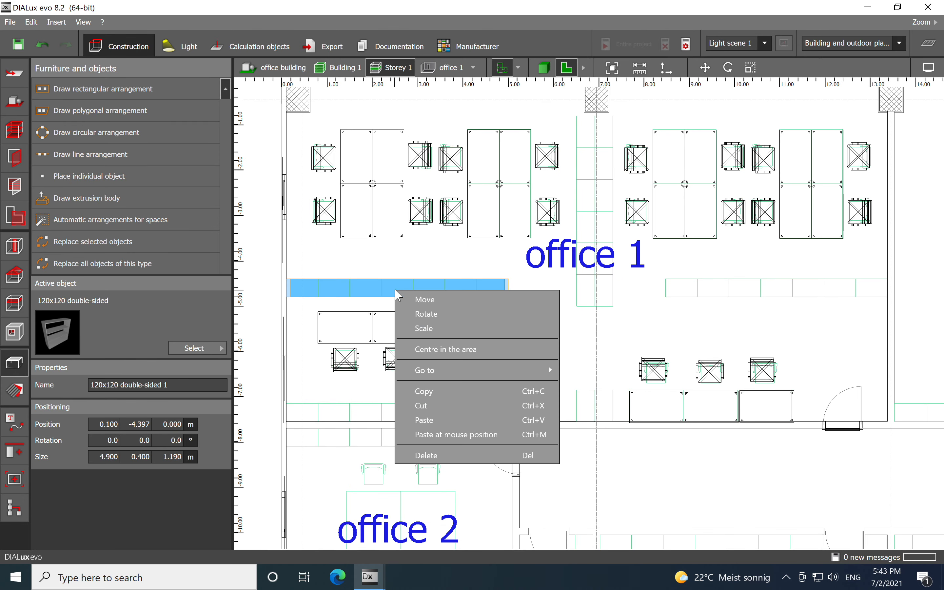
{"action": "left_click", "coordinate": [428, 392]}
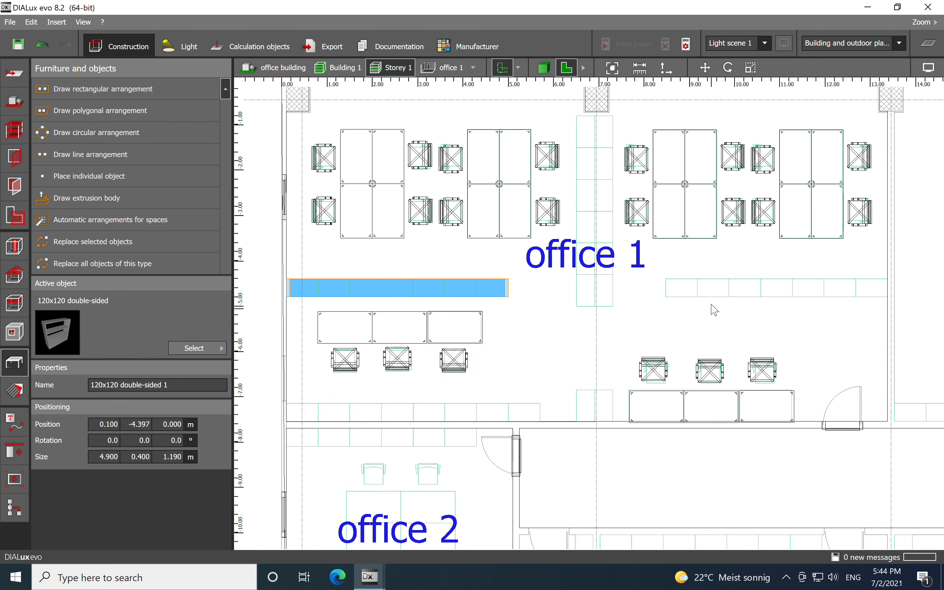
{"action": "right_click", "coordinate": [685, 298]}
{"action": "left_click", "coordinate": [716, 353]}
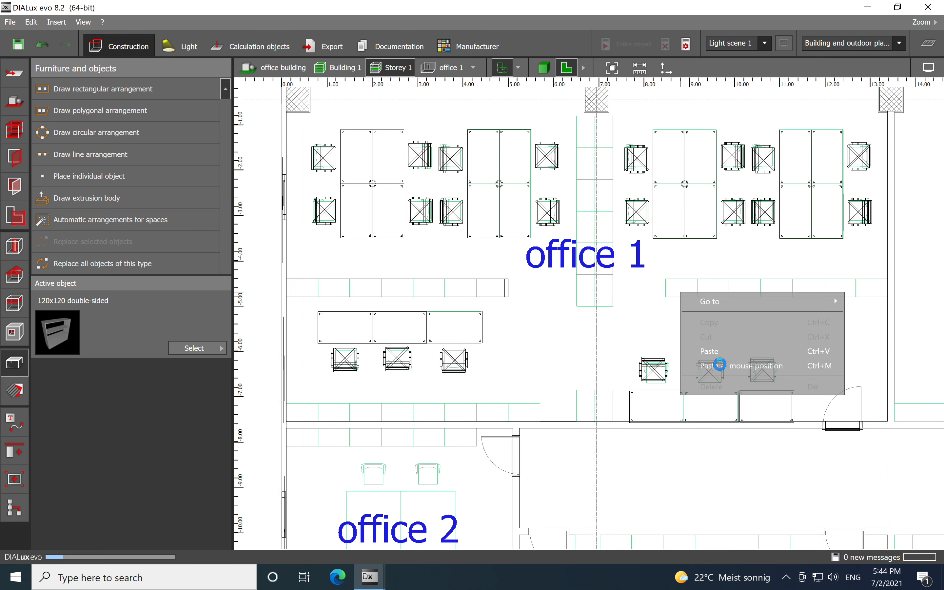
{"action": "left_click_drag", "start_coordinate": [572, 286], "coordinate": [667, 281]}
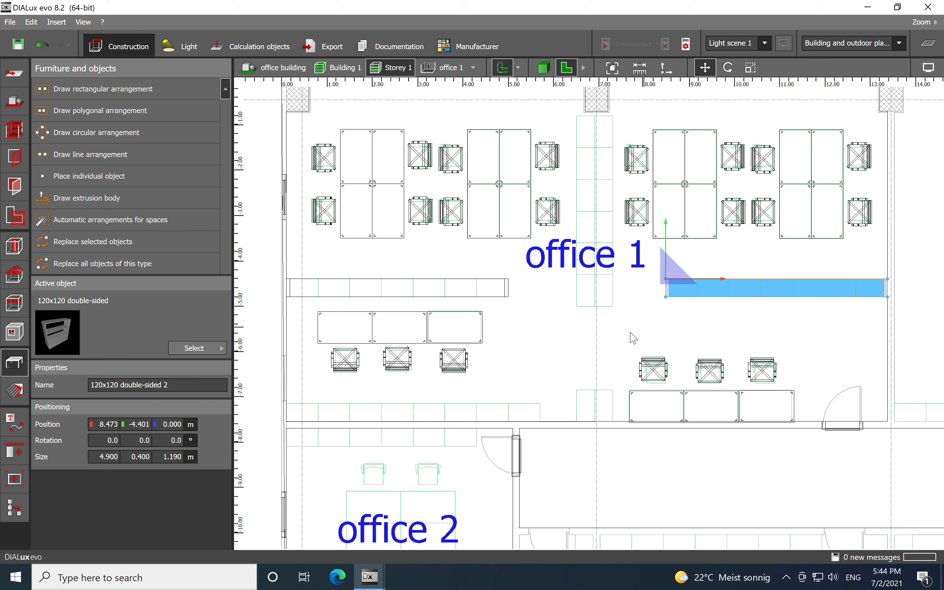
{"action": "left_click", "coordinate": [633, 336]}
{"action": "left_click", "coordinate": [700, 297]}
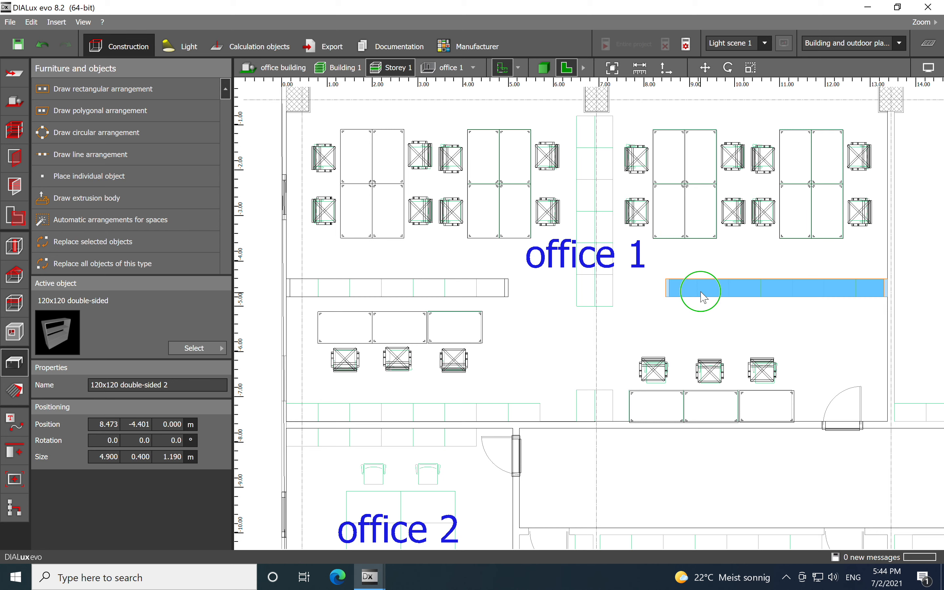
- Copy the right shelf and paste another duplicate below it in office 1
{"action": "right_click", "coordinate": [702, 294]}
{"action": "left_click", "coordinate": [718, 394]}
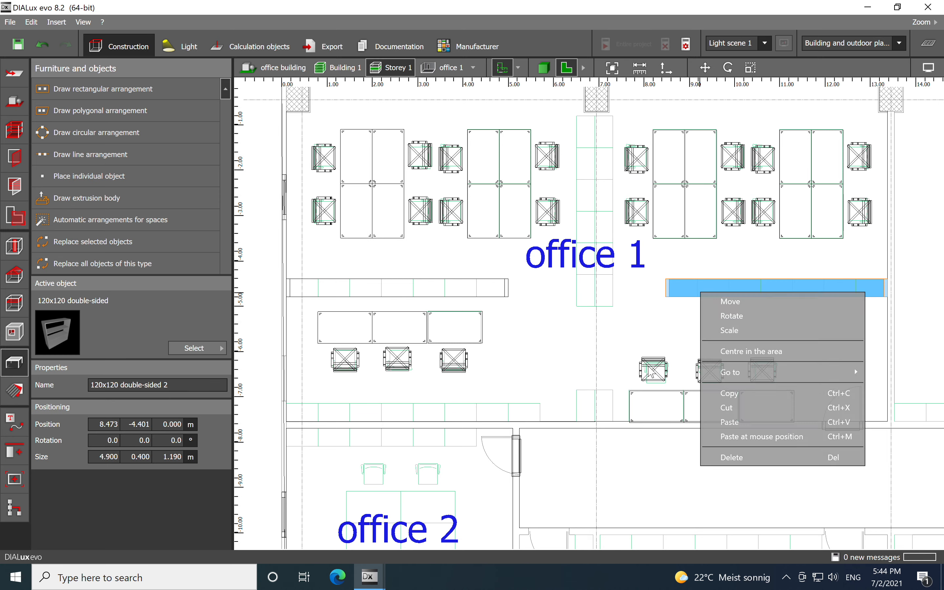
{"action": "right_click", "coordinate": [559, 335]}
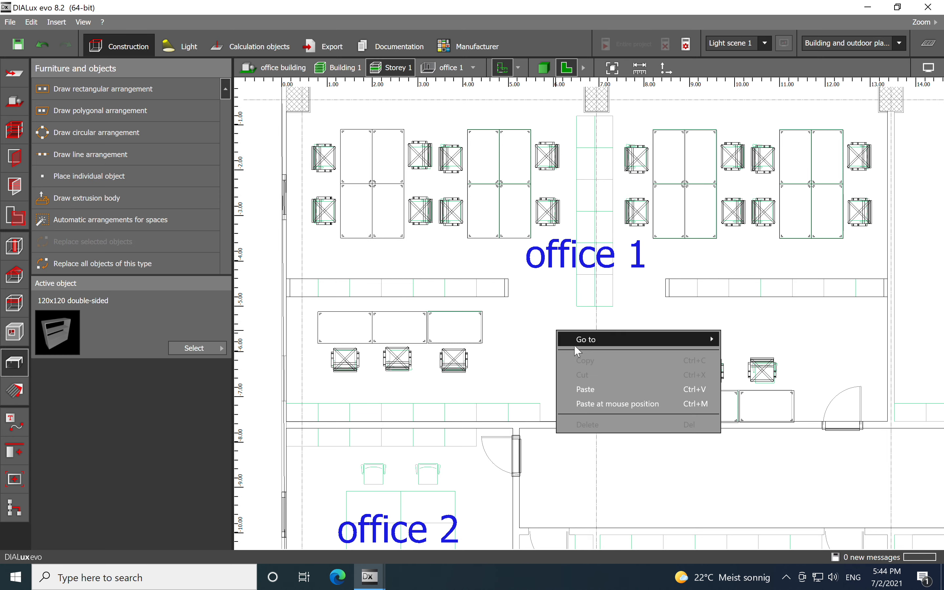
{"action": "left_click", "coordinate": [596, 404]}
- Rotate the new shelf by 90° and move it into the central aisle between the desk groups
{"action": "right_click", "coordinate": [545, 336]}
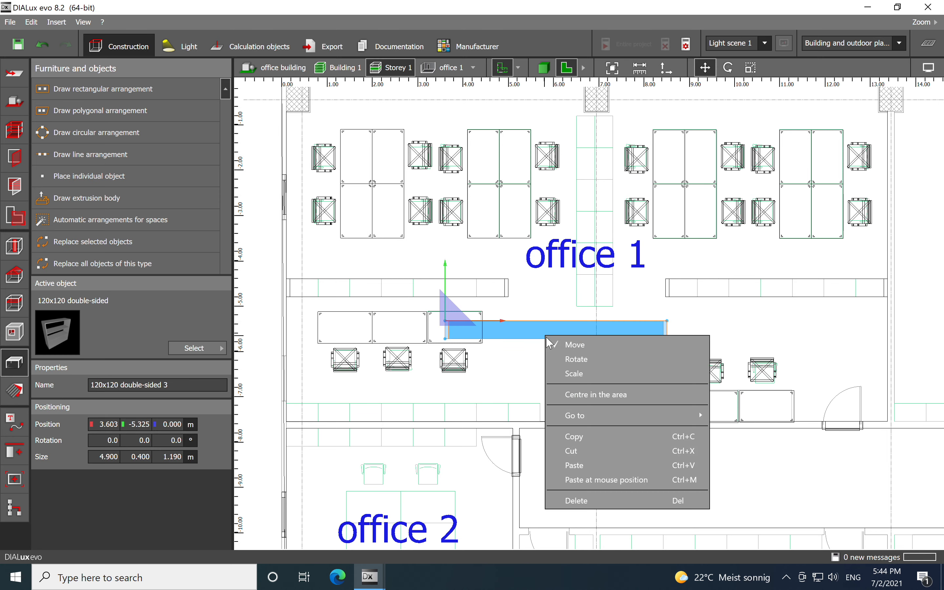
{"action": "left_click", "coordinate": [573, 361]}
{"action": "left_click_drag", "start_coordinate": [511, 321], "coordinate": [447, 196]}
{"action": "right_click", "coordinate": [461, 272]}
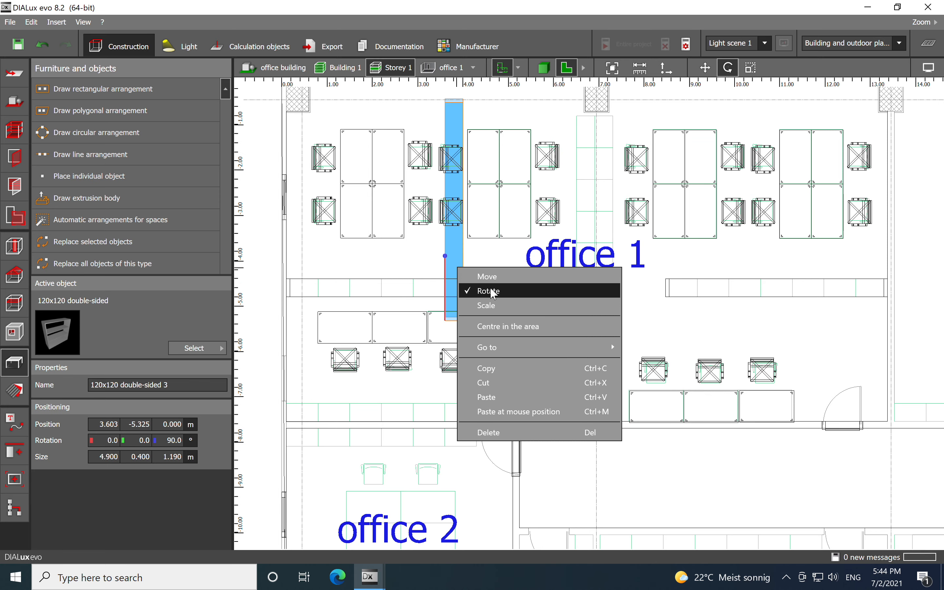
{"action": "left_click", "coordinate": [486, 291]}
{"action": "left_click_drag", "start_coordinate": [454, 319], "coordinate": [579, 340]}
- Scale the aisle shelf lengthwise to about 4.15 m so it fits between the walls
{"action": "right_click", "coordinate": [581, 340]}
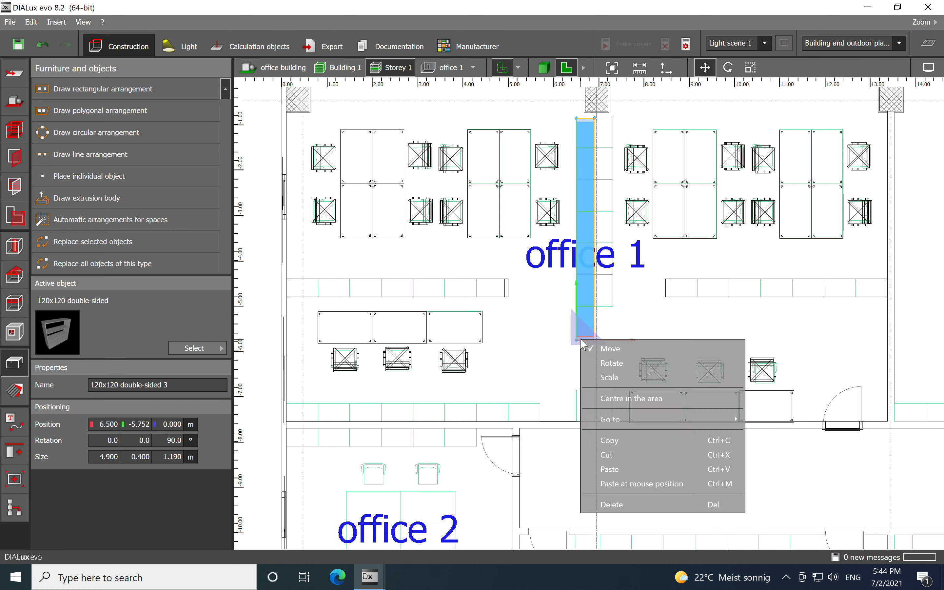
{"action": "left_click", "coordinate": [609, 377]}
{"action": "left_click_drag", "start_coordinate": [585, 338], "coordinate": [585, 309]}
{"action": "right_click", "coordinate": [592, 209]}
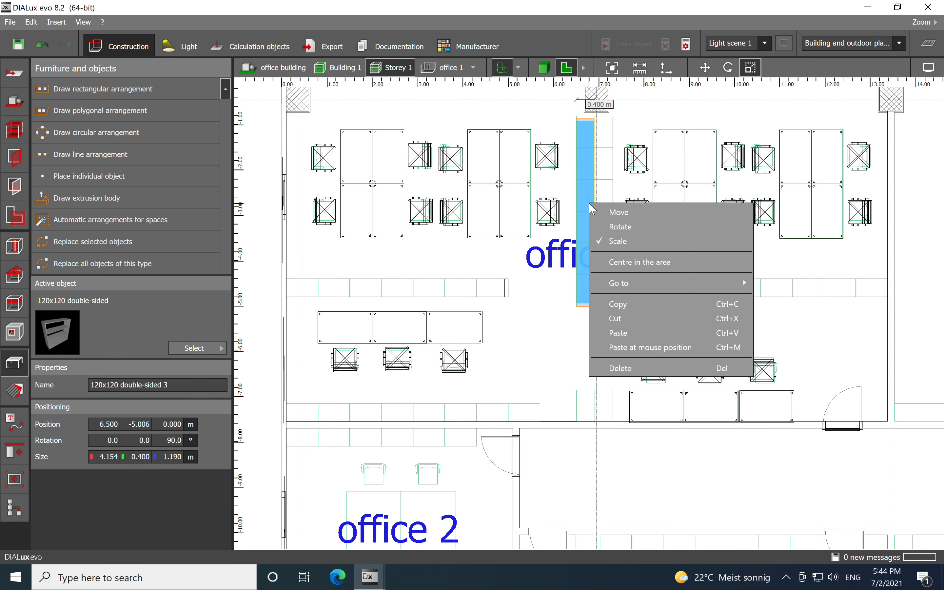
{"action": "left_click", "coordinate": [616, 242]}
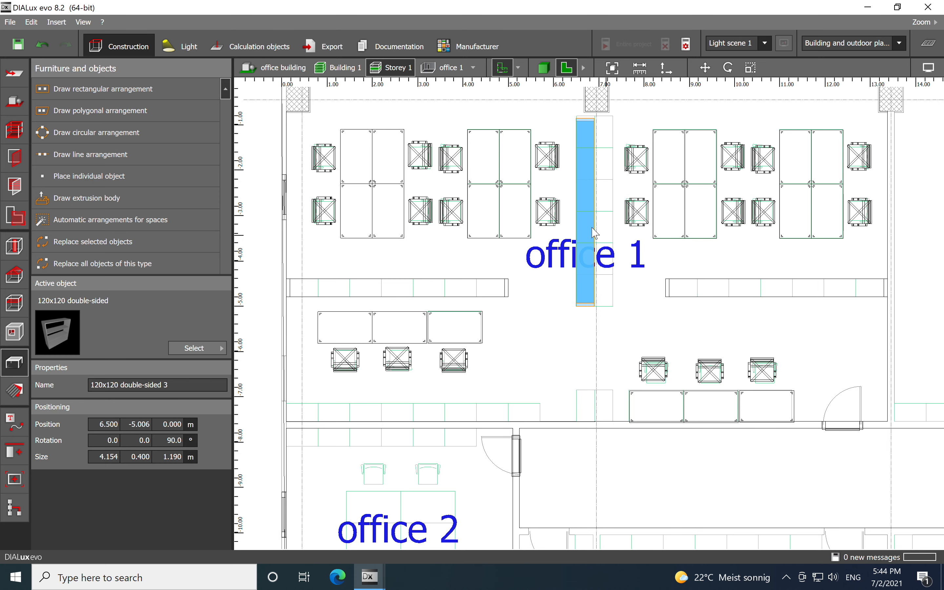
{"action": "left_click", "coordinate": [587, 303]}
{"action": "right_click", "coordinate": [592, 272]}
{"action": "left_click_drag", "start_coordinate": [592, 206], "coordinate": [612, 206]}
{"action": "left_click", "coordinate": [550, 307]}
- Copy the left shelf and paste it against the lower wall of office 1, aligned at the left wall
{"action": "scroll", "coordinate": [557, 299], "scroll_direction": "down", "scroll_amount": 1}
{"action": "middle_click_drag", "start_coordinate": [568, 300], "coordinate": [661, 237]}
{"action": "scroll", "coordinate": [437, 266], "scroll_direction": "up", "scroll_amount": 1}
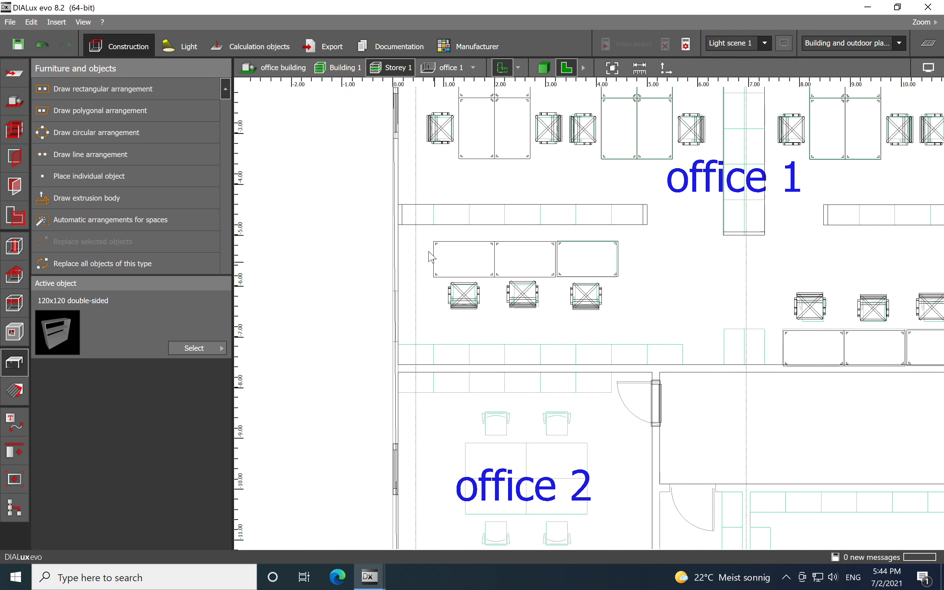
{"action": "left_click", "coordinate": [420, 215]}
{"action": "right_click", "coordinate": [420, 214]}
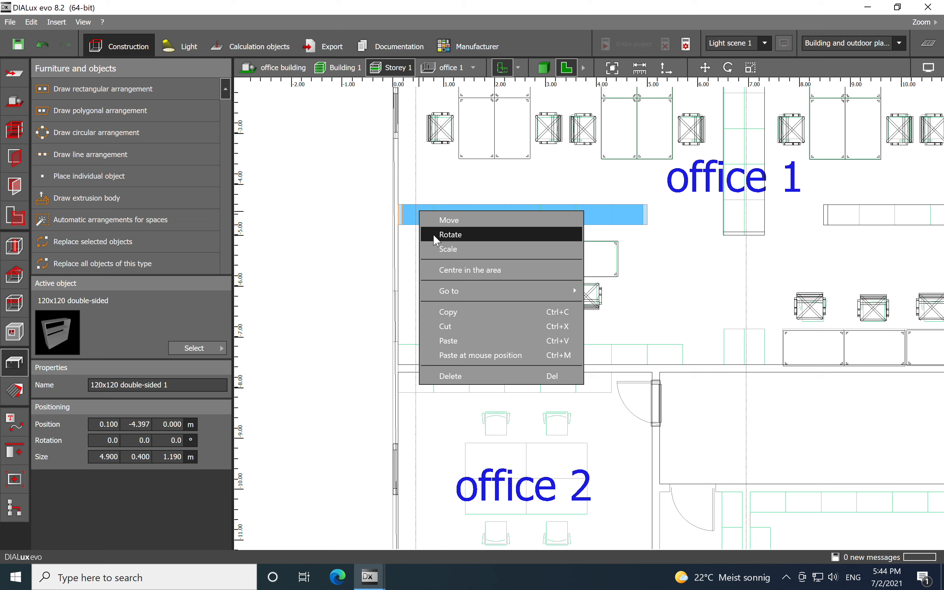
{"action": "left_click", "coordinate": [445, 313]}
{"action": "right_click", "coordinate": [411, 353]}
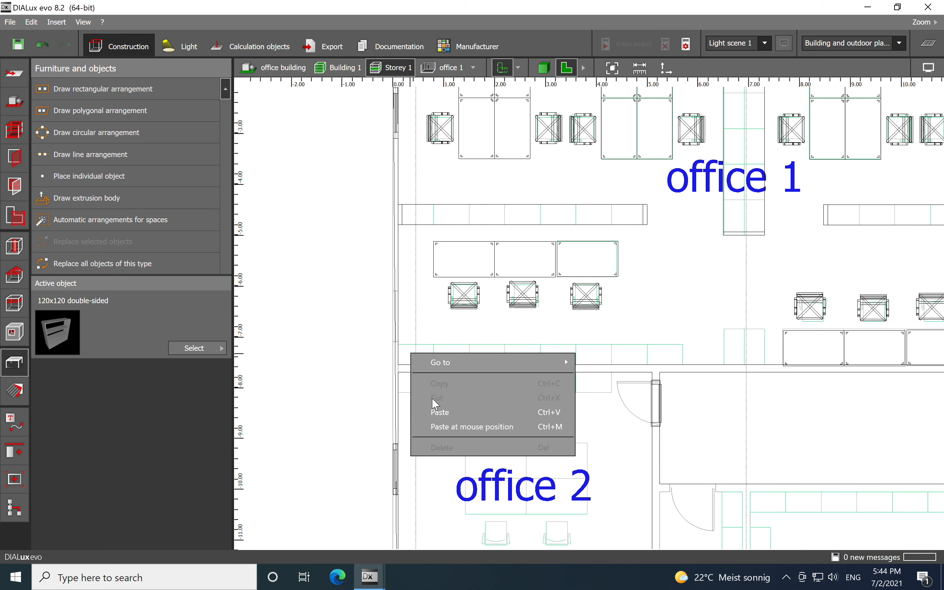
{"action": "left_click", "coordinate": [444, 426]}
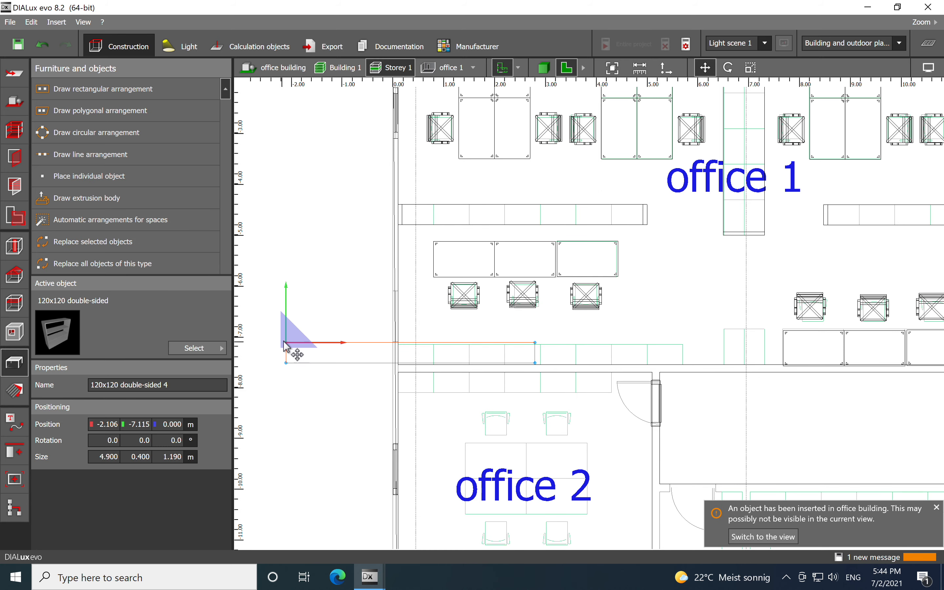
{"action": "left_click", "coordinate": [408, 346]}
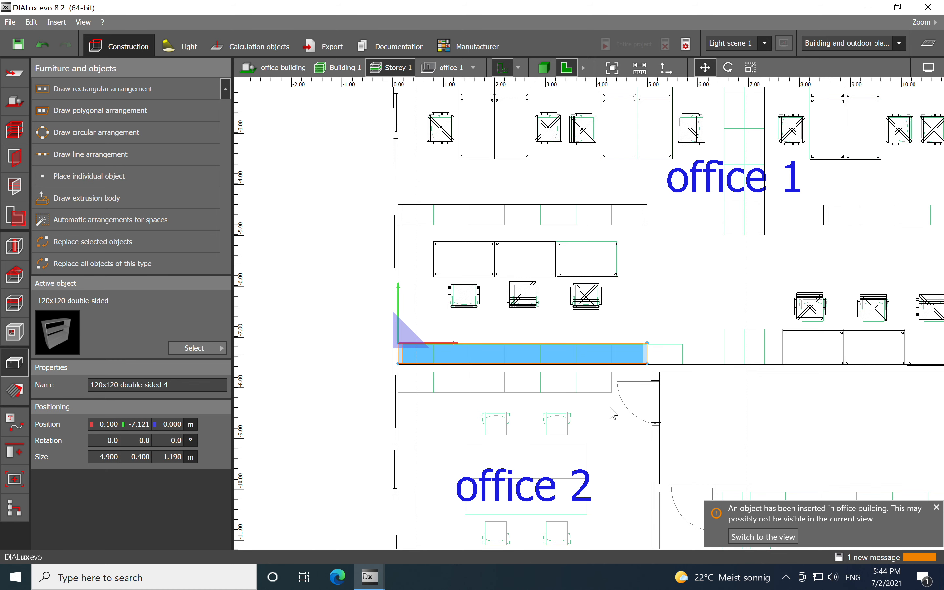
{"action": "left_click", "coordinate": [937, 507]}
- Scale the lower shelf lengthwise to about 5.6 m
{"action": "right_click", "coordinate": [649, 357]}
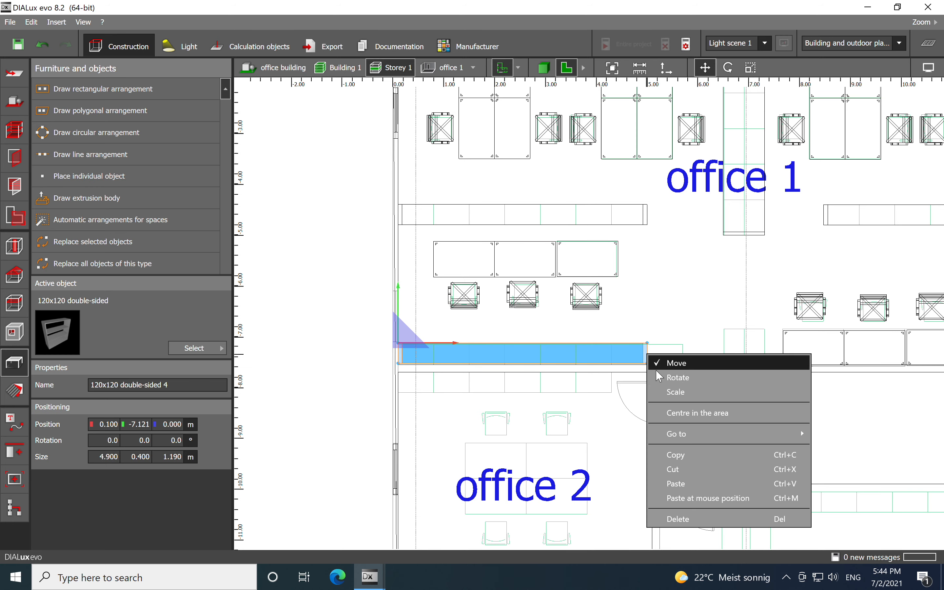
{"action": "left_click", "coordinate": [660, 391]}
{"action": "left_click_drag", "start_coordinate": [649, 361], "coordinate": [684, 359]}
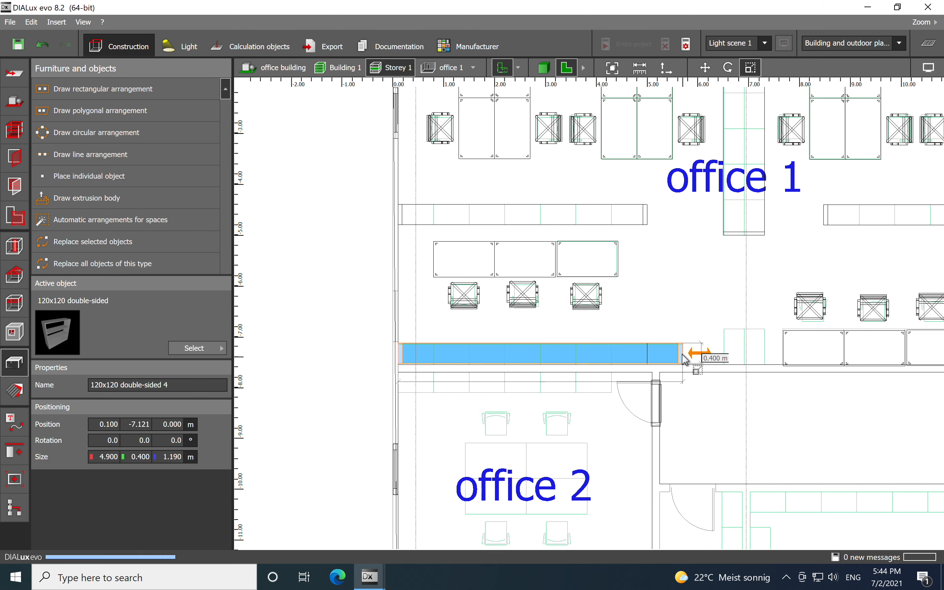
{"action": "left_click", "coordinate": [660, 270]}
- Inspect the office 1 furniture in the 3D view from several angles, then go back to the 2D plan
{"action": "scroll", "coordinate": [465, 287], "scroll_direction": "down", "scroll_amount": 3}
{"action": "middle_click_drag", "start_coordinate": [636, 301], "coordinate": [516, 344]}
{"action": "left_click", "coordinate": [542, 68]}
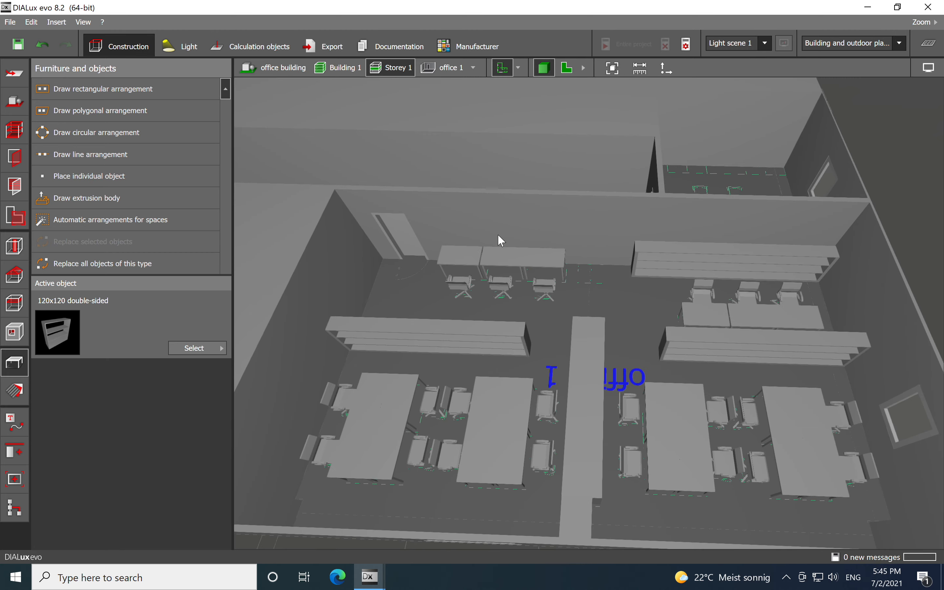
{"action": "middle_click_drag", "start_coordinate": [520, 270], "coordinate": [525, 244]}
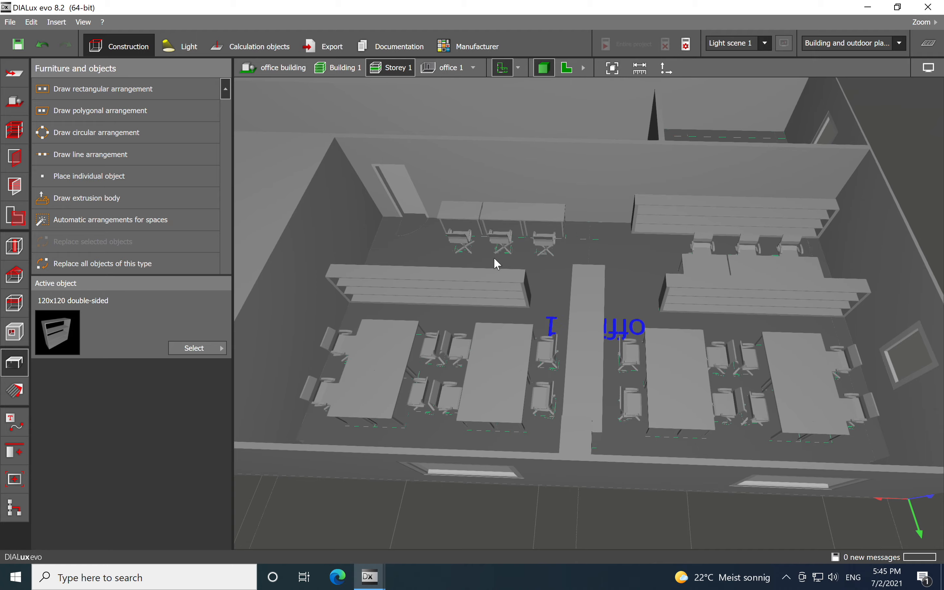
{"action": "right_click_drag", "start_coordinate": [499, 274], "coordinate": [612, 285]}
{"action": "middle_click_drag", "start_coordinate": [641, 206], "coordinate": [626, 209]}
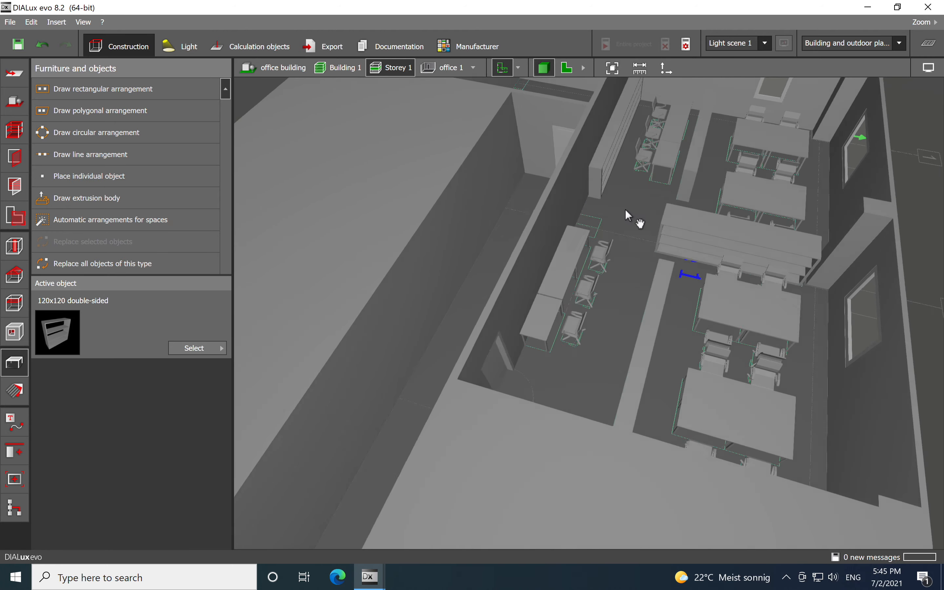
{"action": "right_click_drag", "start_coordinate": [626, 209], "coordinate": [603, 353]}
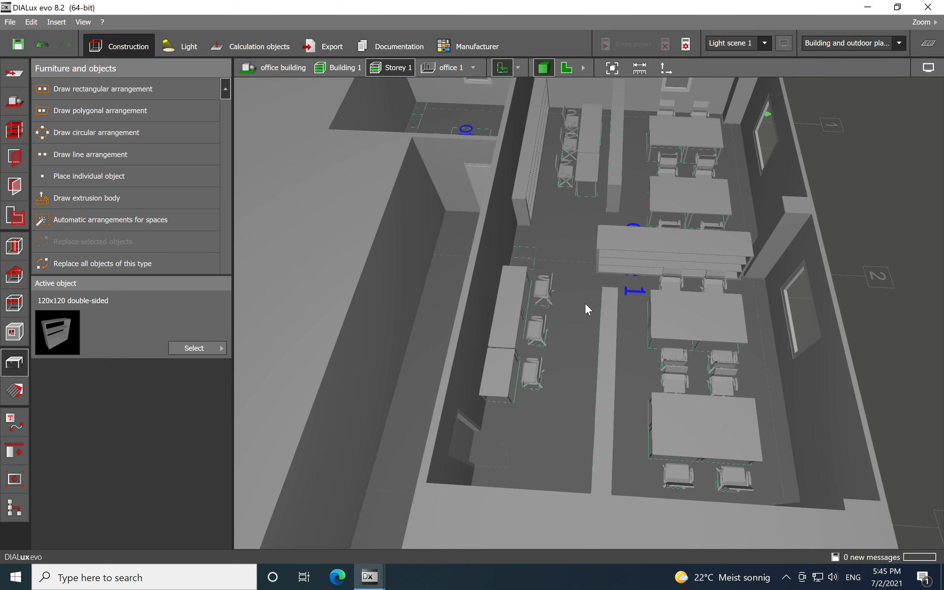
{"action": "left_click", "coordinate": [570, 73]}
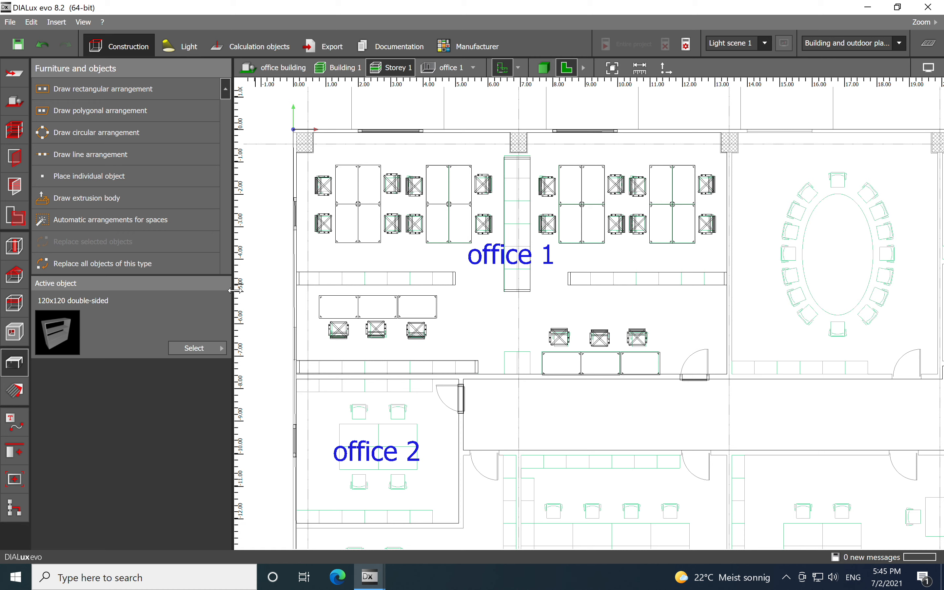
- In lighting mode, make the RC132V G4 W60L60 luminaire active and open the luminaire catalogs
{"action": "left_click", "coordinate": [180, 47]}
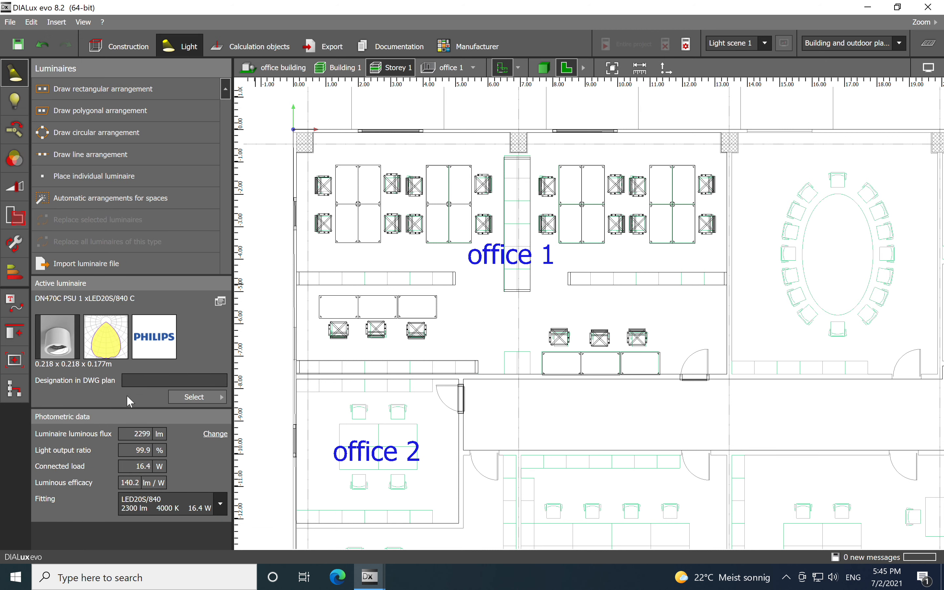
{"action": "left_click", "coordinate": [177, 395]}
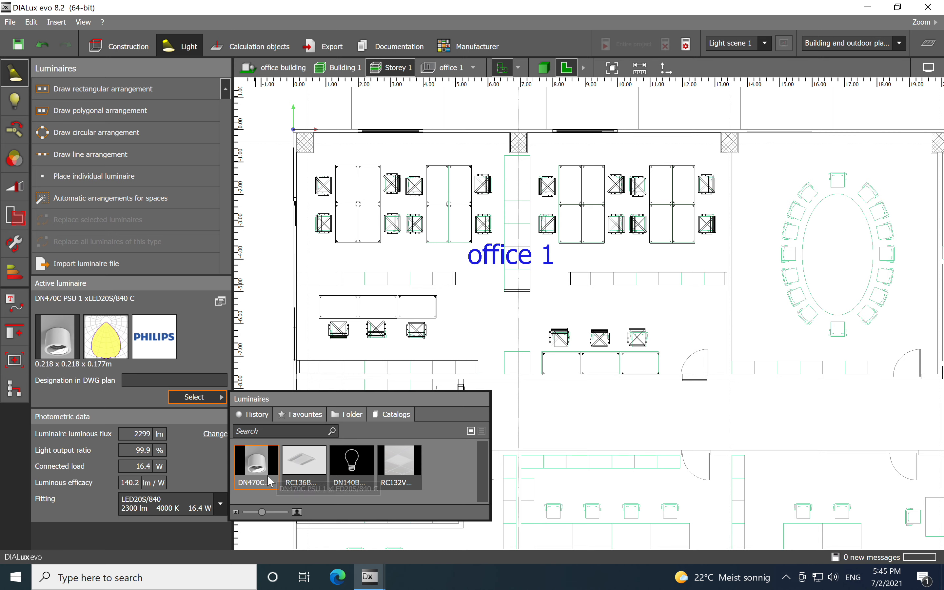
{"action": "left_click", "coordinate": [399, 464]}
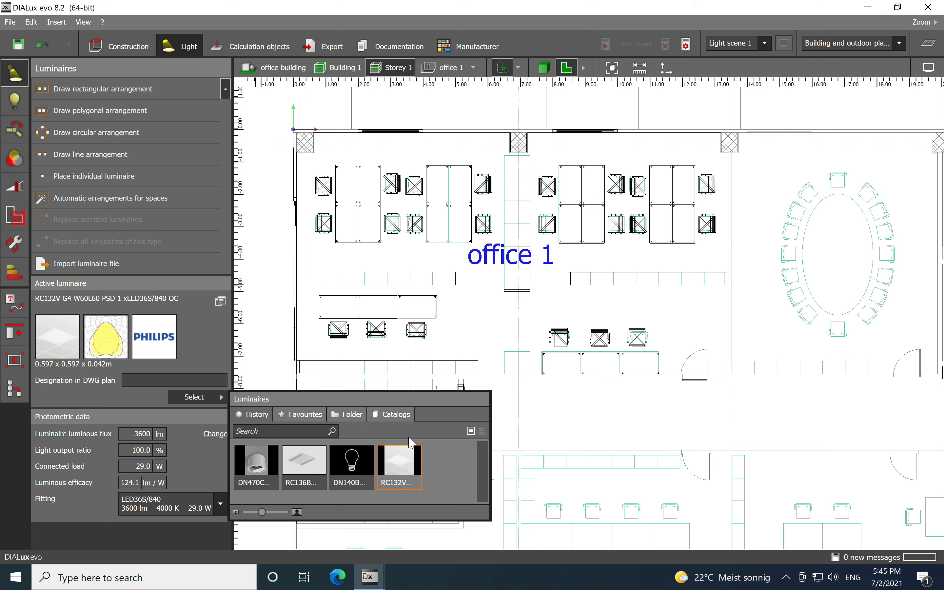
{"action": "left_click", "coordinate": [404, 416]}
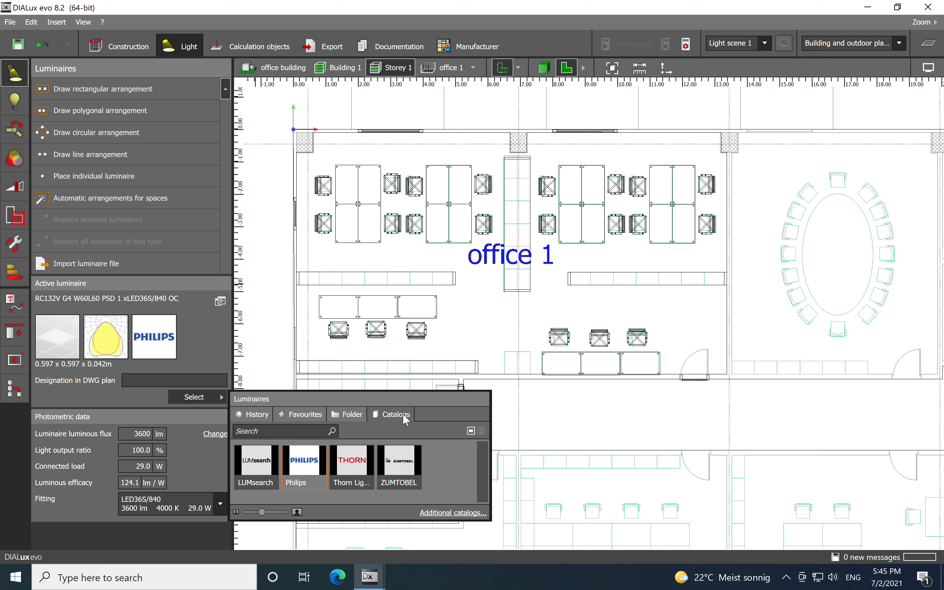
- Close the catalogs and automatically arrange the active luminaire in office 1
{"action": "left_click", "coordinate": [413, 254]}
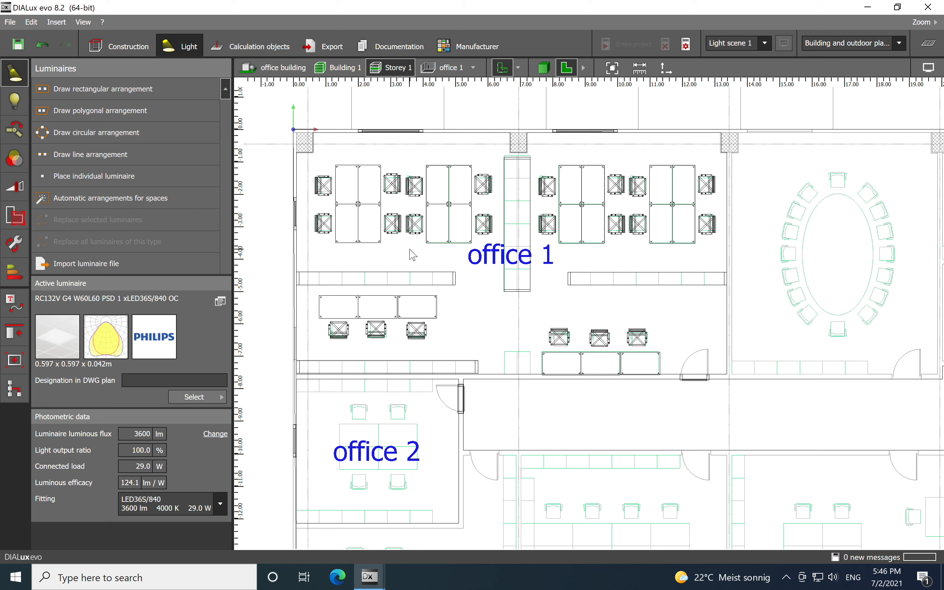
{"action": "left_click", "coordinate": [116, 199]}
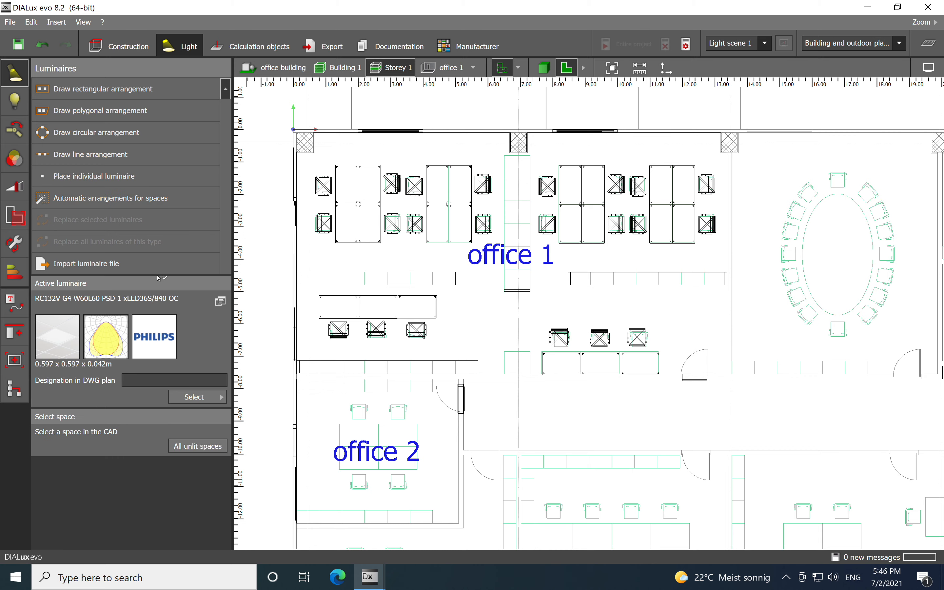
{"action": "left_click", "coordinate": [429, 266]}
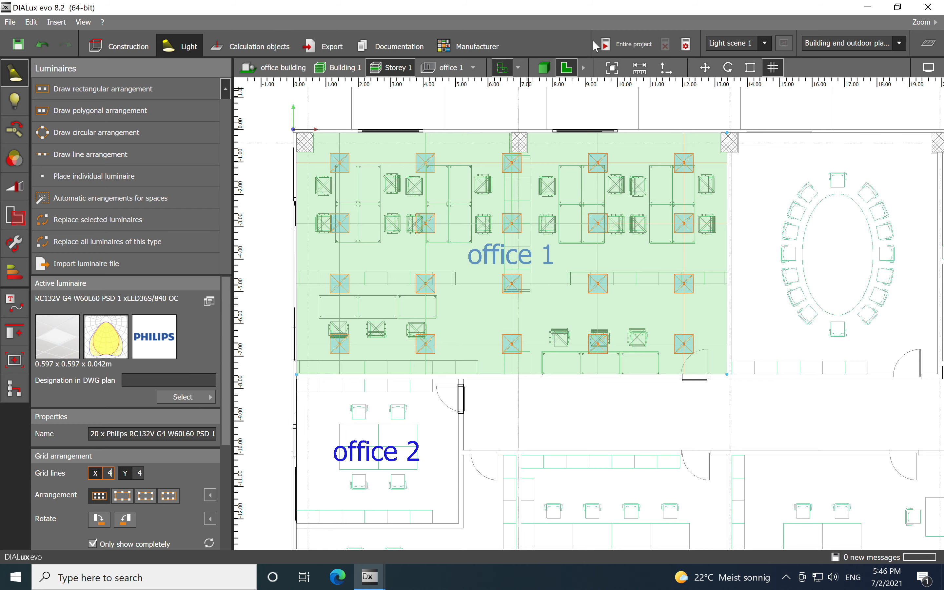
- Start the lighting calculation for the entire project and switch to the 3D view to see the results
{"action": "left_click", "coordinate": [610, 49]}
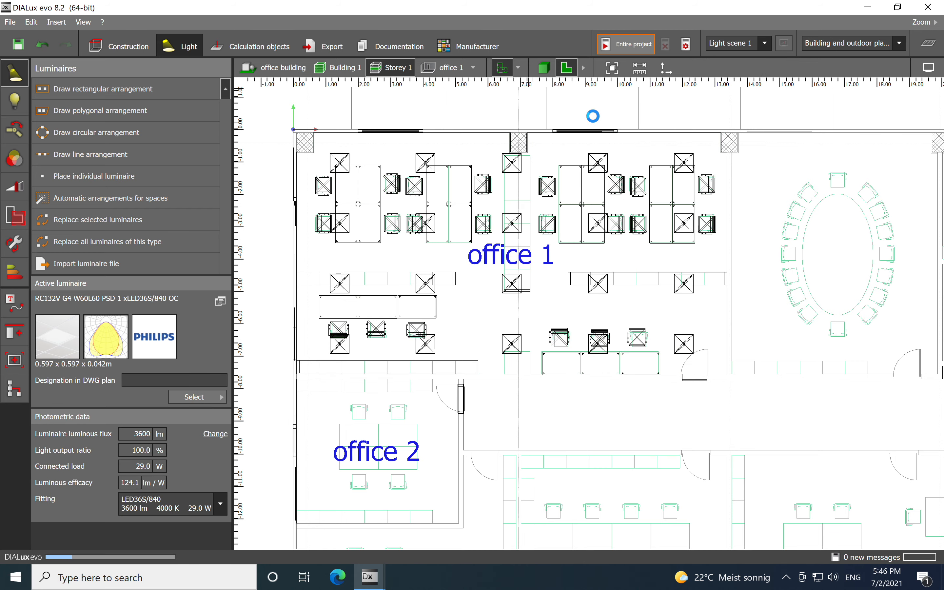
{"action": "left_click", "coordinate": [544, 70]}
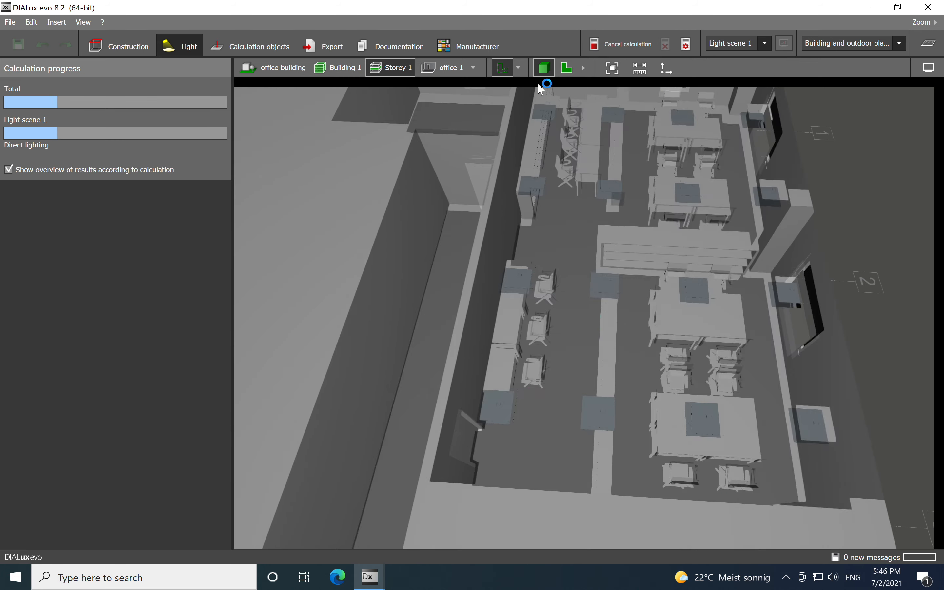
{"action": "middle_click_drag", "start_coordinate": [581, 280], "coordinate": [572, 259]}
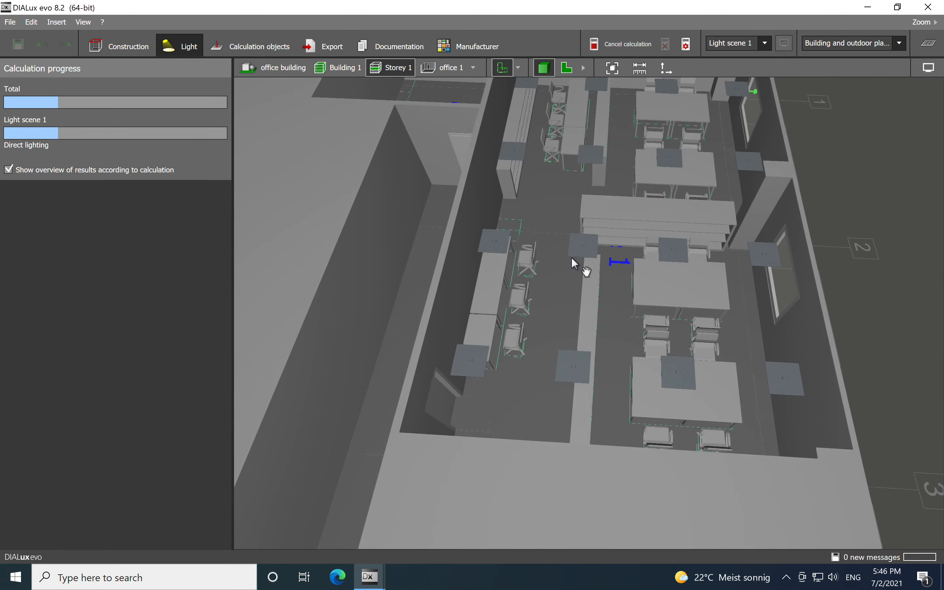
{"action": "scroll", "coordinate": [572, 303], "scroll_direction": "up", "scroll_amount": 2}
{"action": "right_click_drag", "start_coordinate": [570, 324], "coordinate": [651, 297]}
{"action": "middle_click_drag", "start_coordinate": [564, 207], "coordinate": [549, 282]}
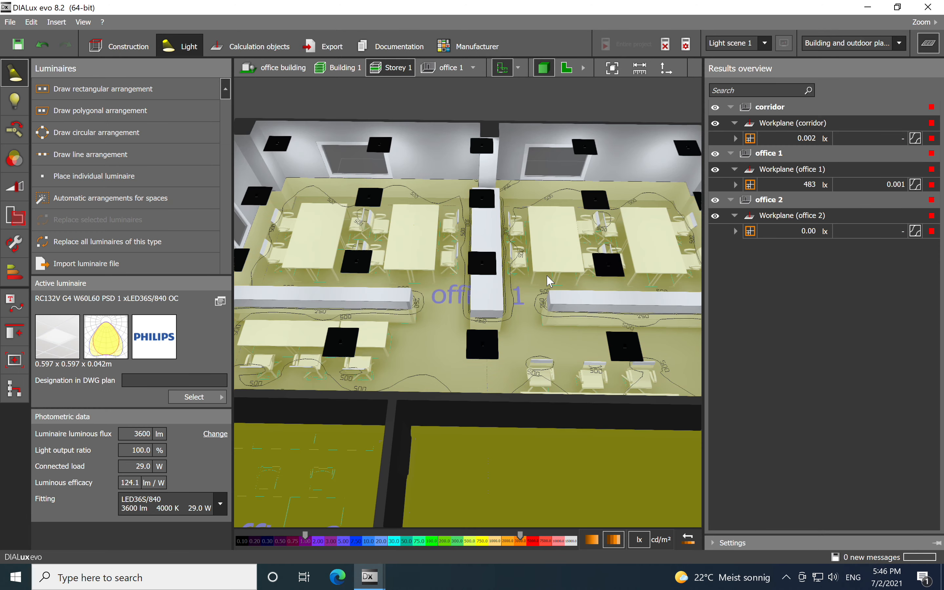
- Select the office 1 luminaire arrangement and set its Y grid lines to 5, accepting the invalidated results
{"action": "scroll", "coordinate": [550, 281], "scroll_direction": "down", "scroll_amount": 5}
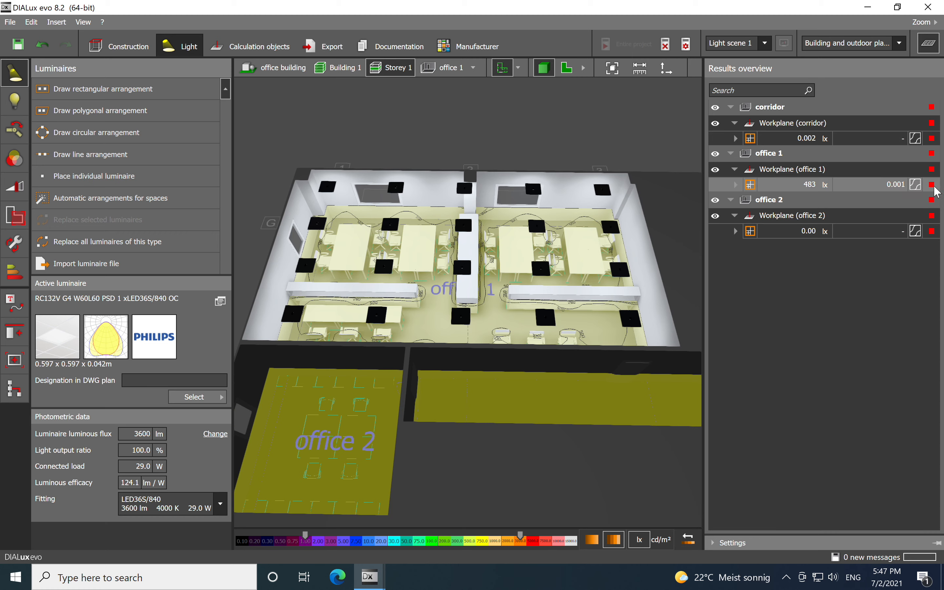
{"action": "left_click", "coordinate": [392, 268]}
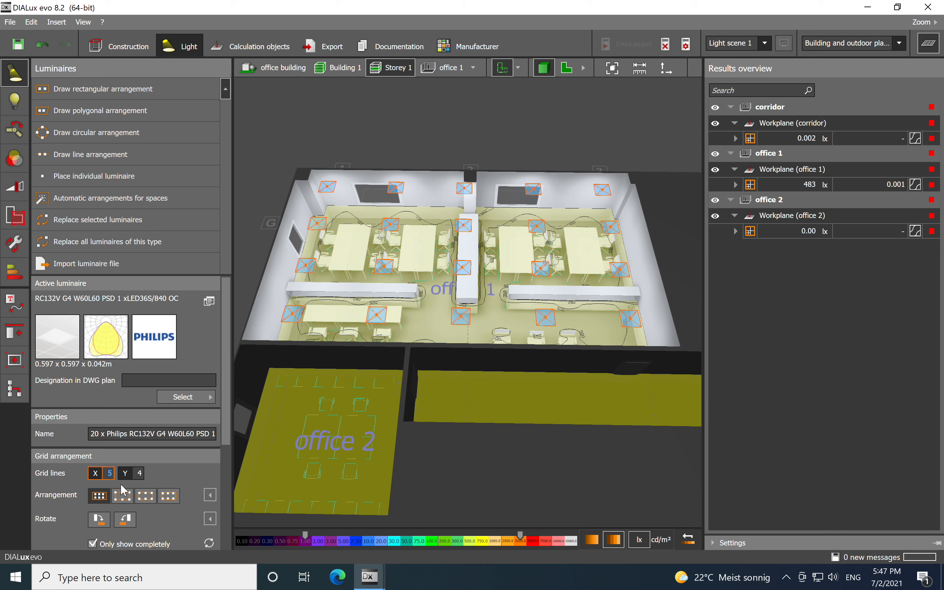
{"action": "left_click", "coordinate": [140, 475]}
{"action": "type", "text": "5"}
{"action": "left_click", "coordinate": [112, 474]}
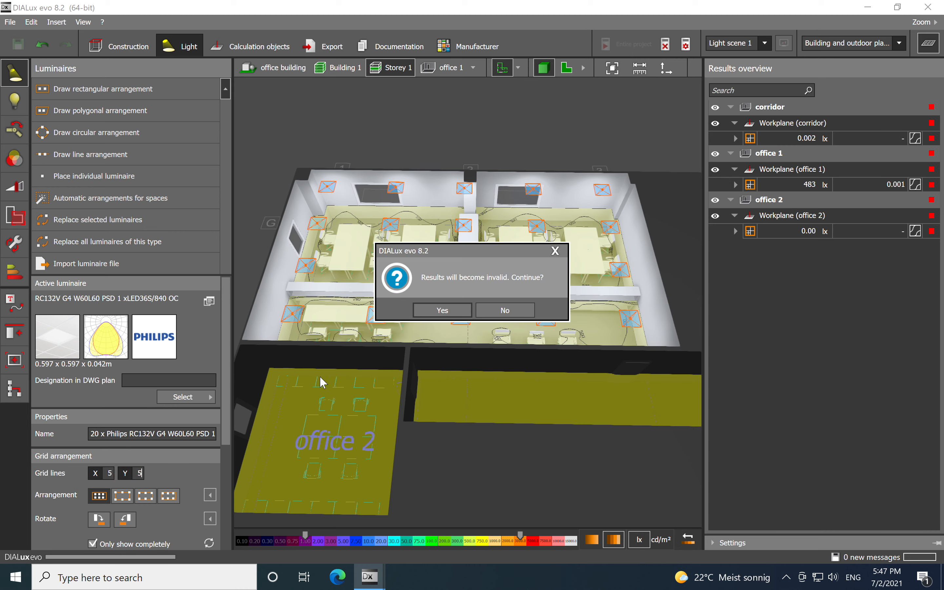
{"action": "left_click", "coordinate": [437, 311]}
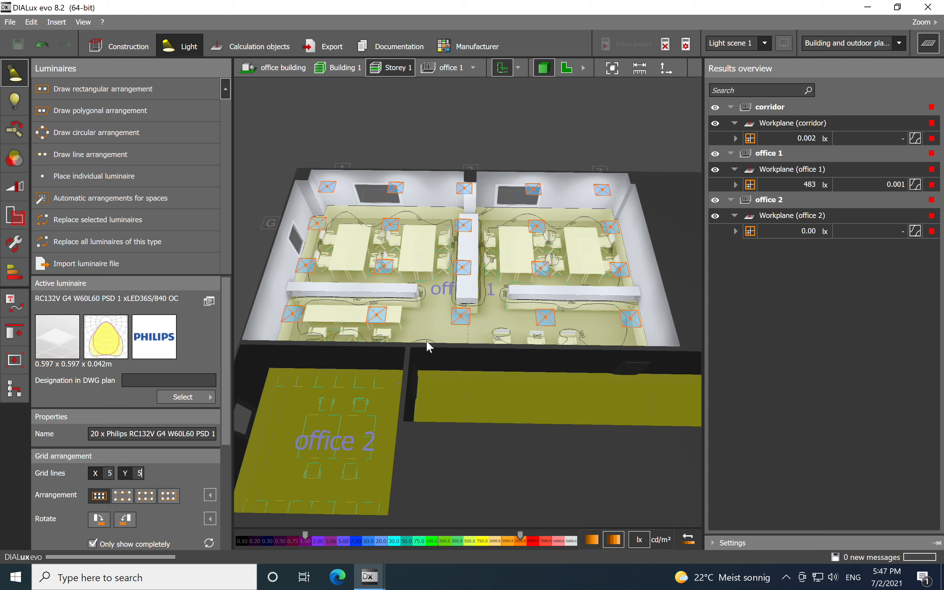
- Recalculate the lighting for the entire project
{"action": "left_click", "coordinate": [624, 44]}
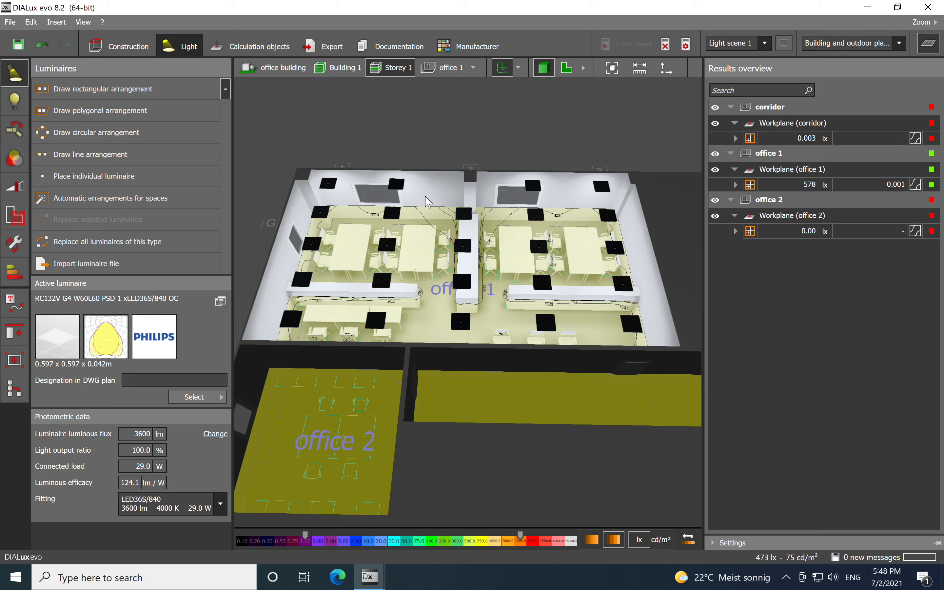
{"action": "scroll", "coordinate": [427, 203], "scroll_direction": "down", "scroll_amount": 2}
{"action": "left_click_drag", "start_coordinate": [386, 282], "coordinate": [510, 264]}
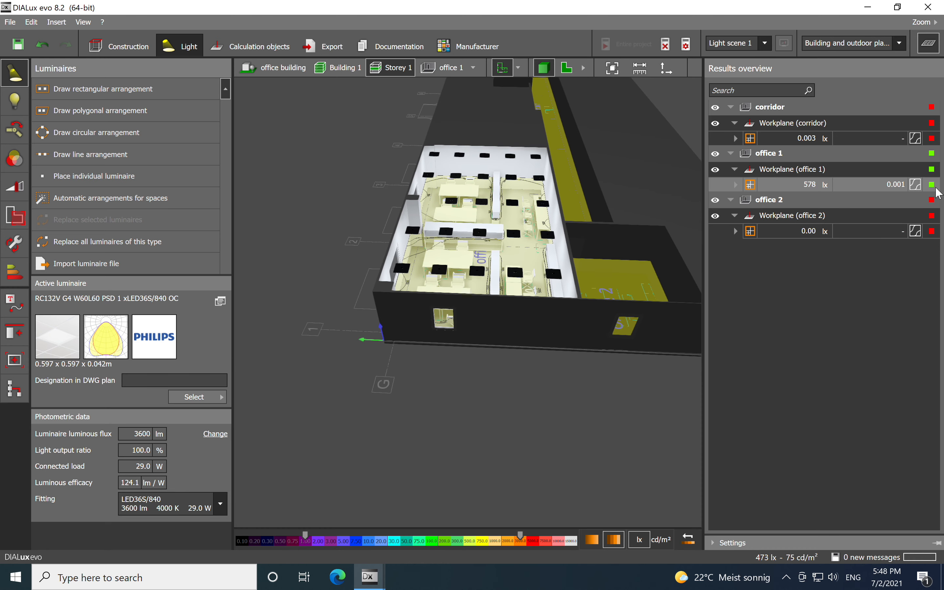
- Expand the office 1 workplane illuminance details and inspect the lit office from several 3D angles
{"action": "left_click", "coordinate": [736, 185]}
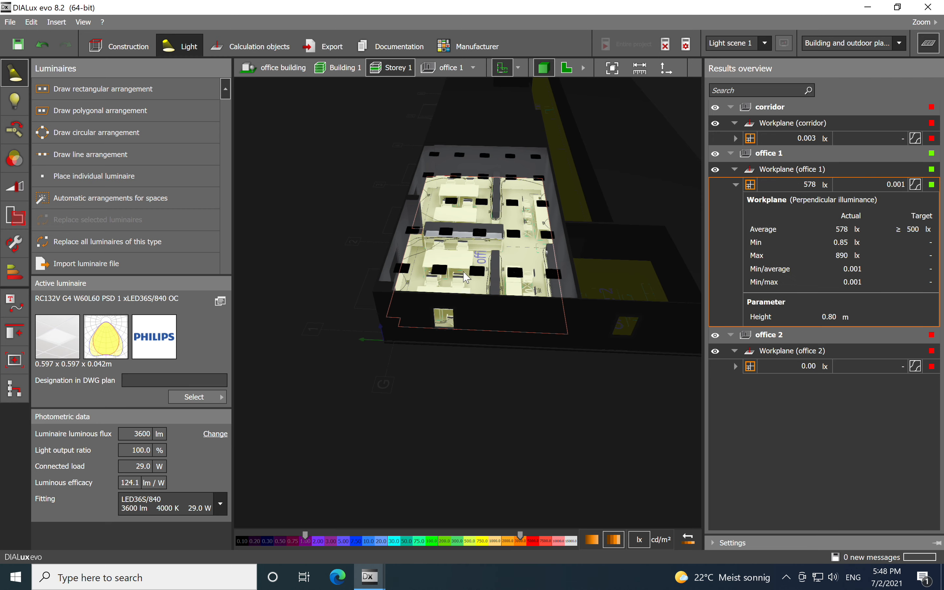
{"action": "scroll", "coordinate": [463, 268], "scroll_direction": "up", "scroll_amount": 3}
{"action": "scroll", "coordinate": [462, 268], "scroll_direction": "up", "scroll_amount": 2}
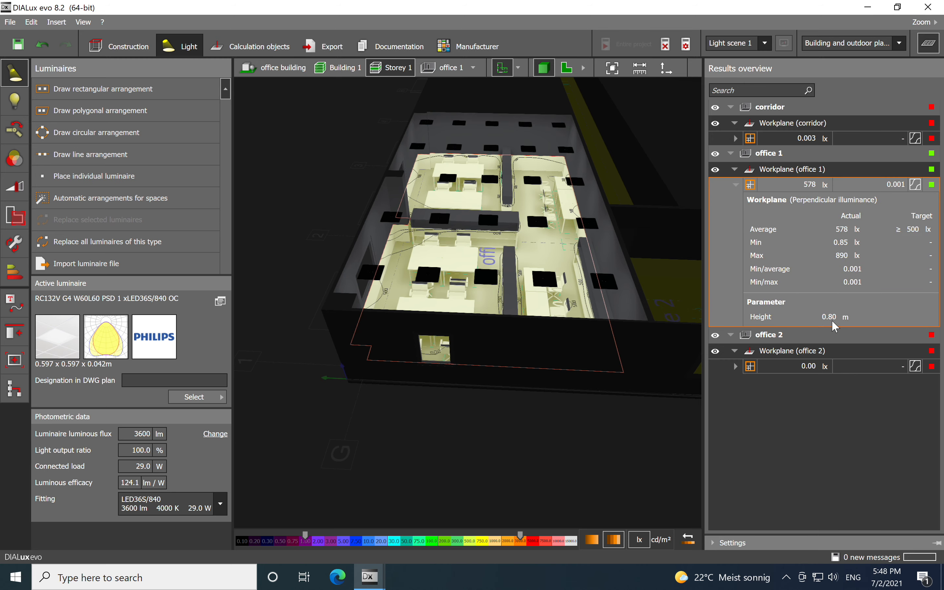
{"action": "scroll", "coordinate": [456, 341], "scroll_direction": "up", "scroll_amount": 3}
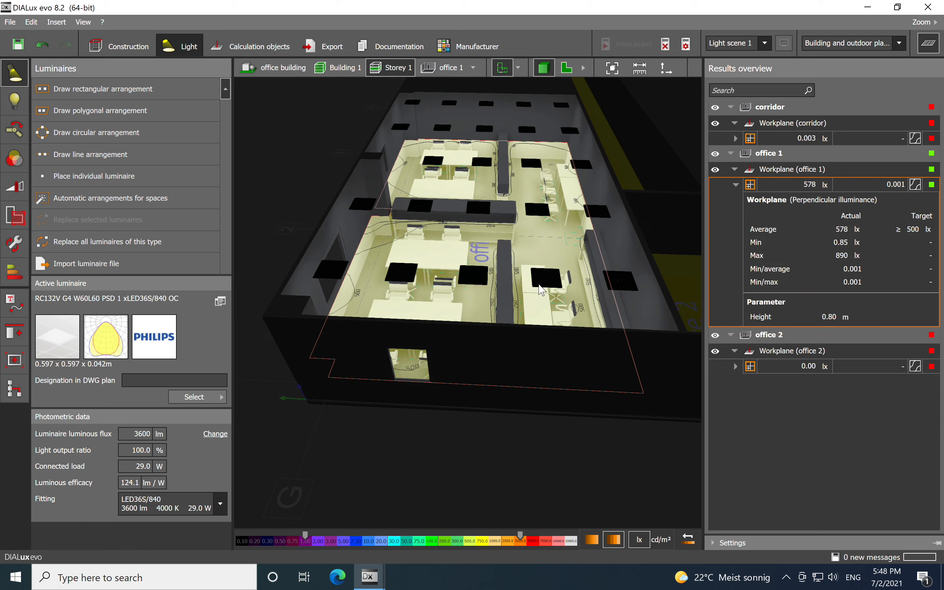
{"action": "scroll", "coordinate": [459, 336], "scroll_direction": "down", "scroll_amount": 2}
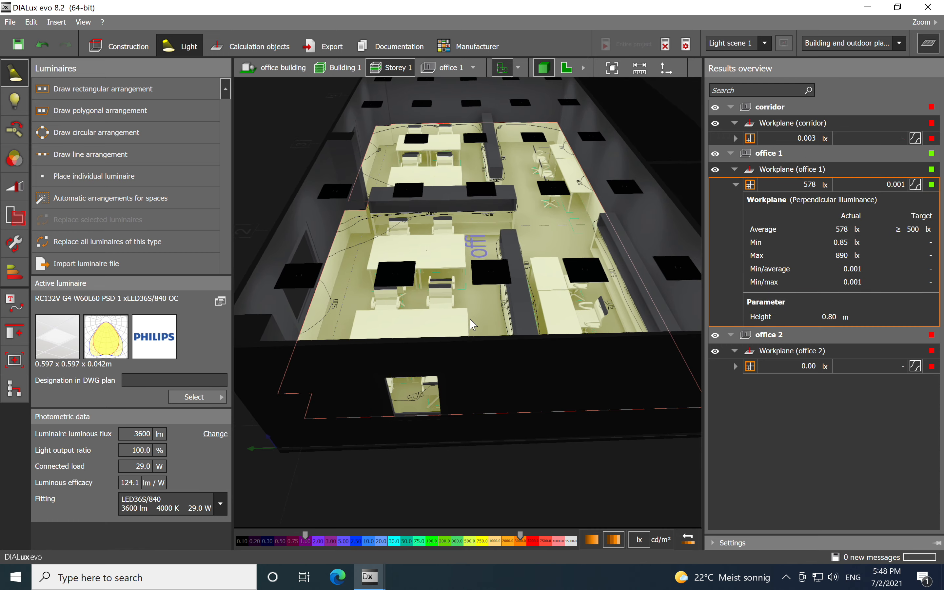
{"action": "right_click_drag", "start_coordinate": [491, 268], "coordinate": [552, 289]}
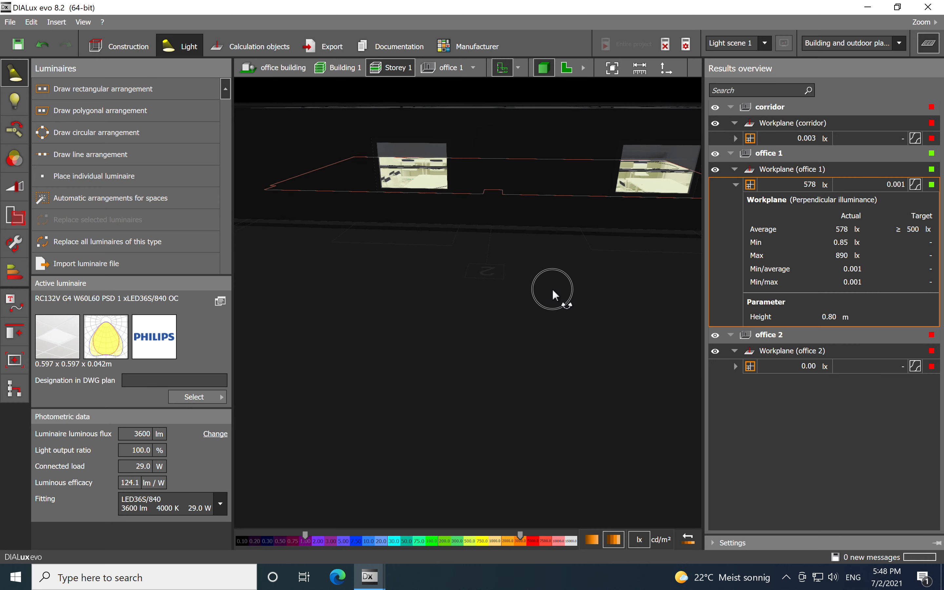
{"action": "scroll", "coordinate": [425, 166], "scroll_direction": "up", "scroll_amount": 2}
{"action": "scroll", "coordinate": [425, 166], "scroll_direction": "up", "scroll_amount": 5}
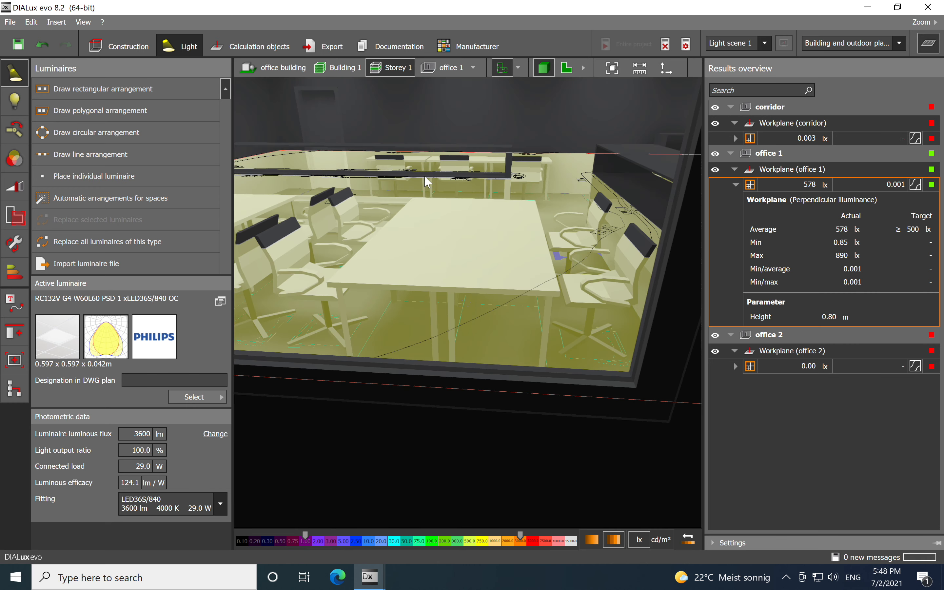
{"action": "right_click_drag", "start_coordinate": [425, 283], "coordinate": [423, 310]}
{"action": "scroll", "coordinate": [423, 310], "scroll_direction": "down", "scroll_amount": 4}
{"action": "middle_click_drag", "start_coordinate": [542, 284], "coordinate": [495, 309]}
{"action": "scroll", "coordinate": [495, 311], "scroll_direction": "down", "scroll_amount": 2}
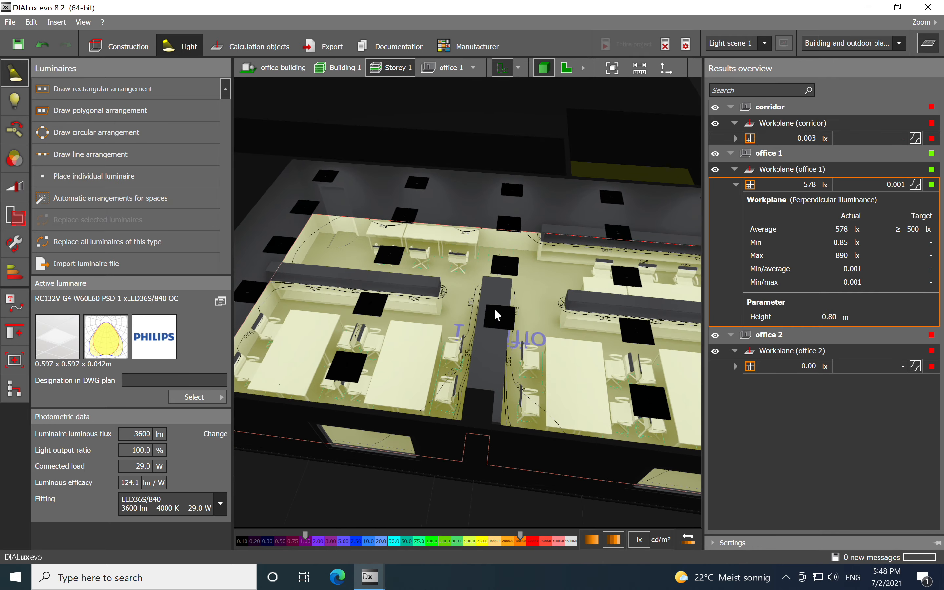
{"action": "scroll", "coordinate": [497, 308], "scroll_direction": "down", "scroll_amount": 2}
{"action": "right_click_drag", "start_coordinate": [537, 376], "coordinate": [546, 373]}
{"action": "middle_click_drag", "start_coordinate": [588, 301], "coordinate": [550, 306]}
{"action": "scroll", "coordinate": [547, 320], "scroll_direction": "down", "scroll_amount": 2}
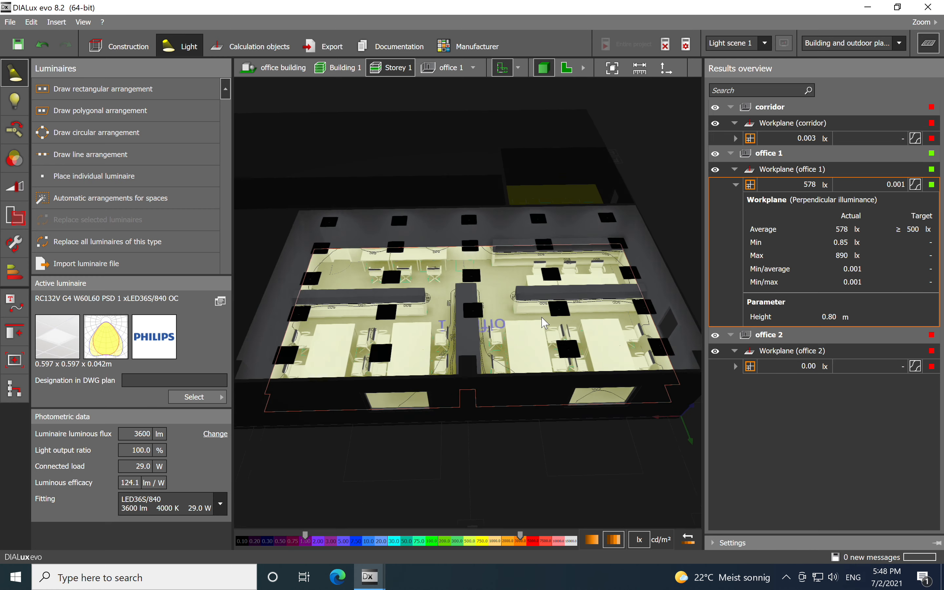